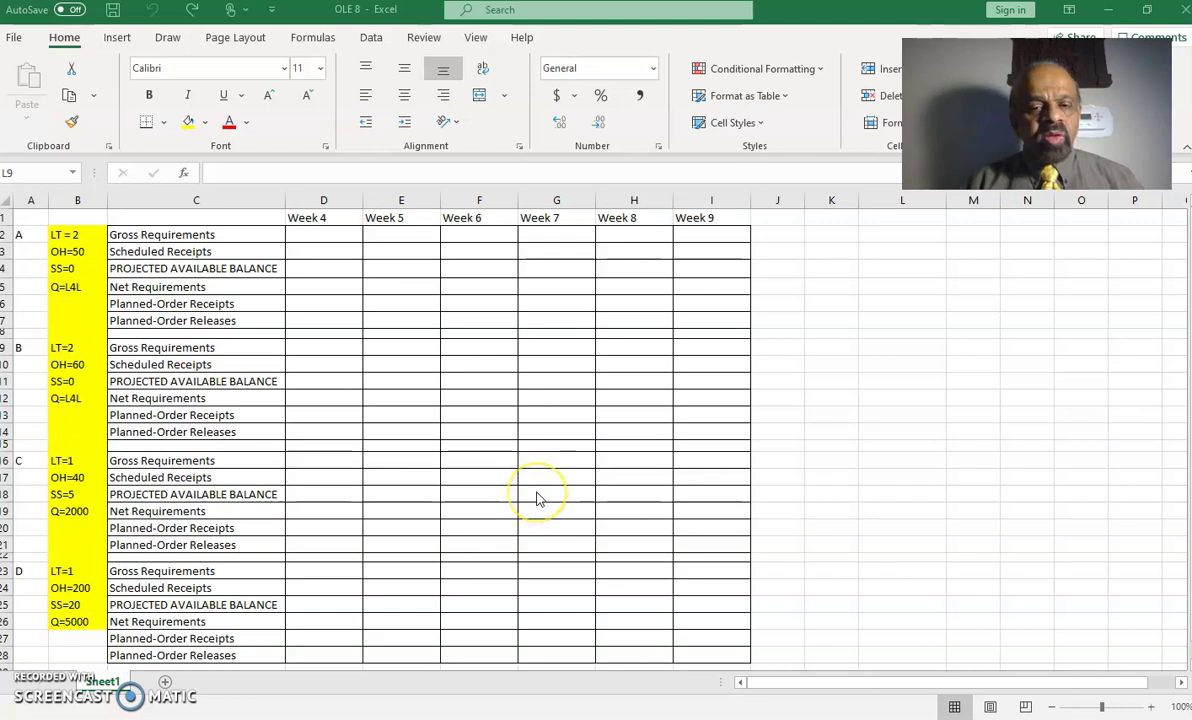
# - Change the fill colour of the item parameter cells B2:B26 to light gold
pyautogui.click(68, 250)
pyautogui.moveTo(76, 234); pyautogui.dragTo(70, 621)
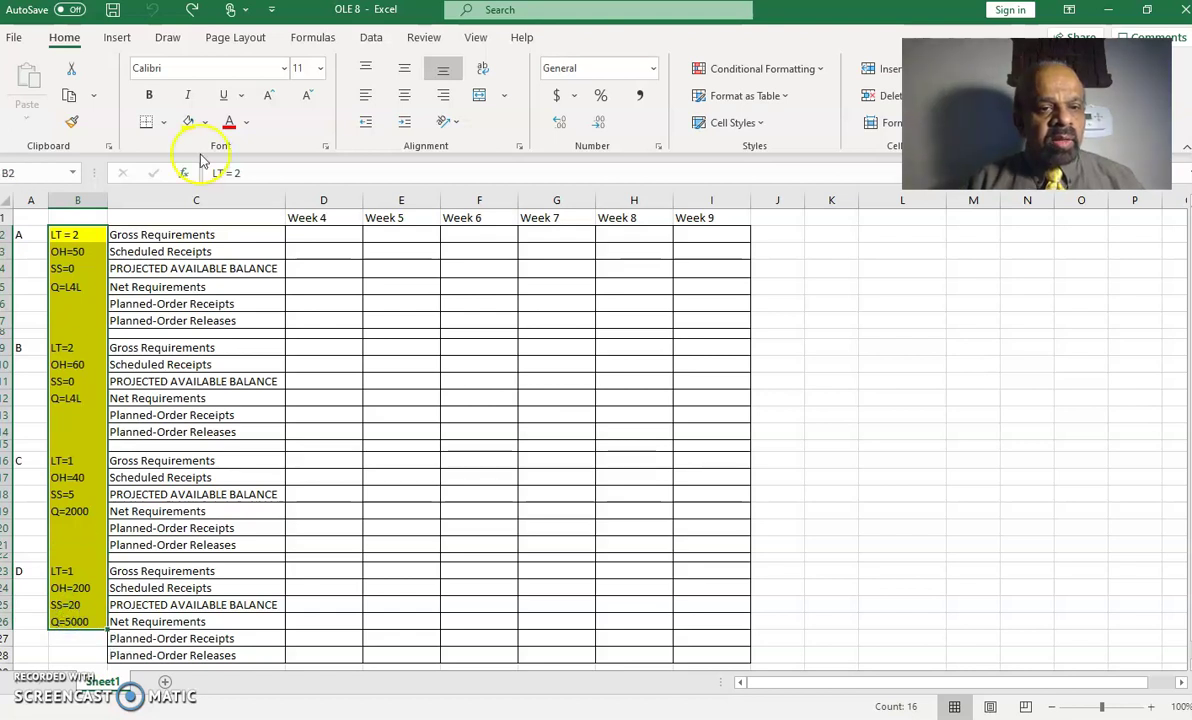
pyautogui.click(205, 122)
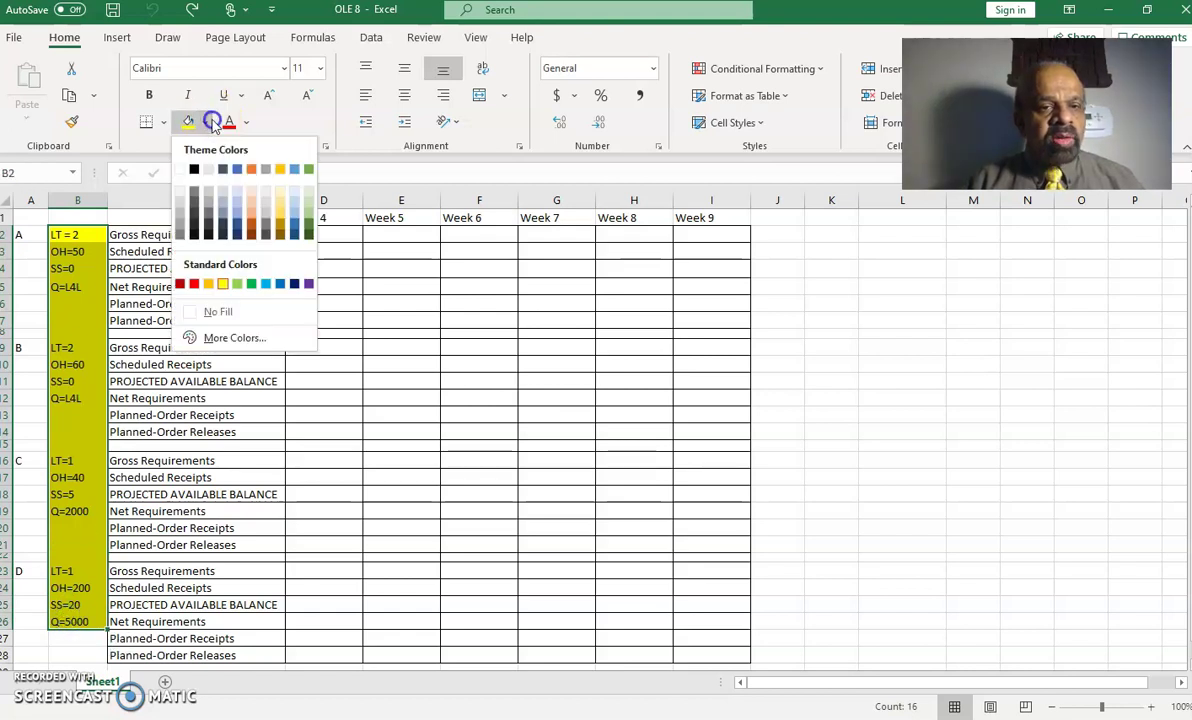
pyautogui.click(281, 190)
pyautogui.click(864, 317)
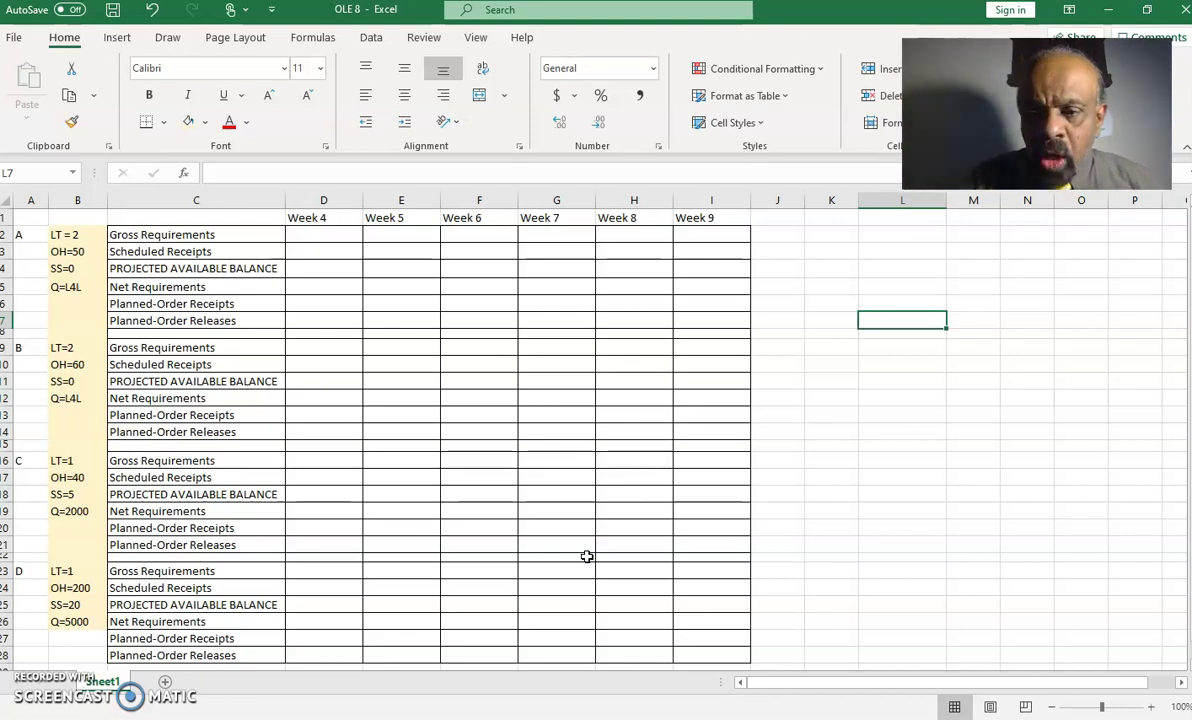
# - Sketch product structure trees beside the table: A over D(1) and C(1)–D(2), and B over C(1)–D(2)
pyautogui.moveTo(866, 364)
pyautogui.mouseDown()
pyautogui.moveTo(892, 358)
pyautogui.moveTo(878, 334)
pyautogui.mouseUp()
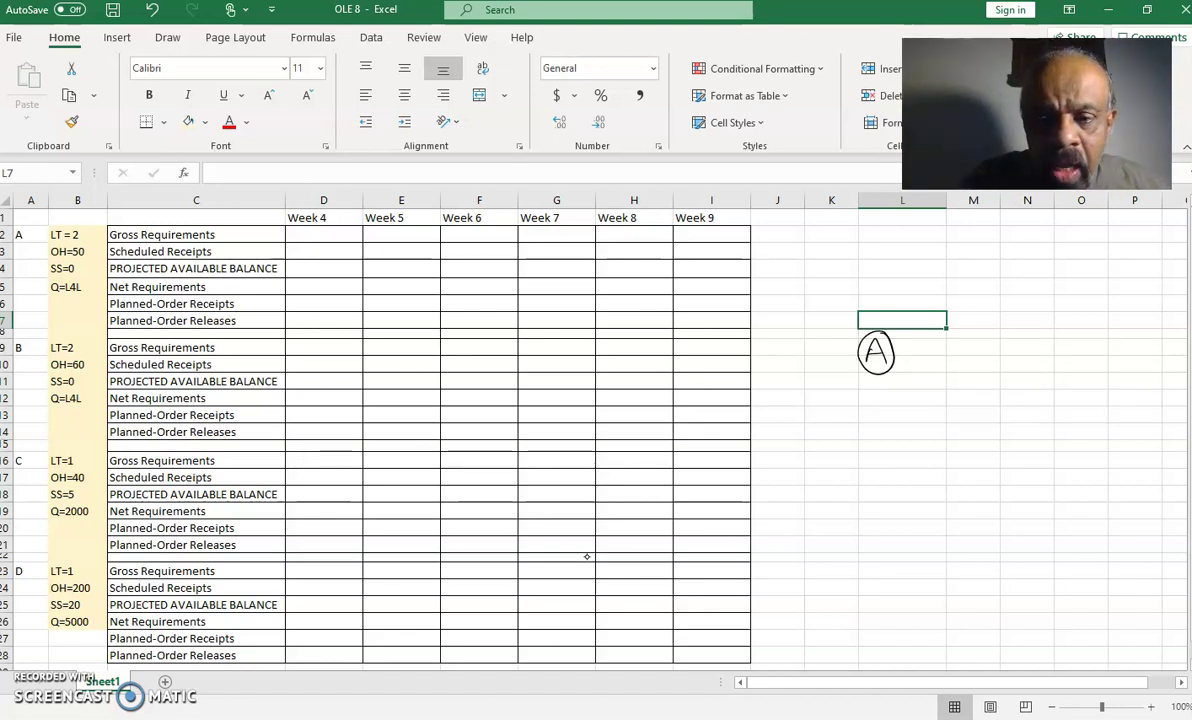
pyautogui.moveTo(881, 388)
pyautogui.mouseDown()
pyautogui.moveTo(815, 393)
pyautogui.moveTo(815, 422)
pyautogui.mouseUp()
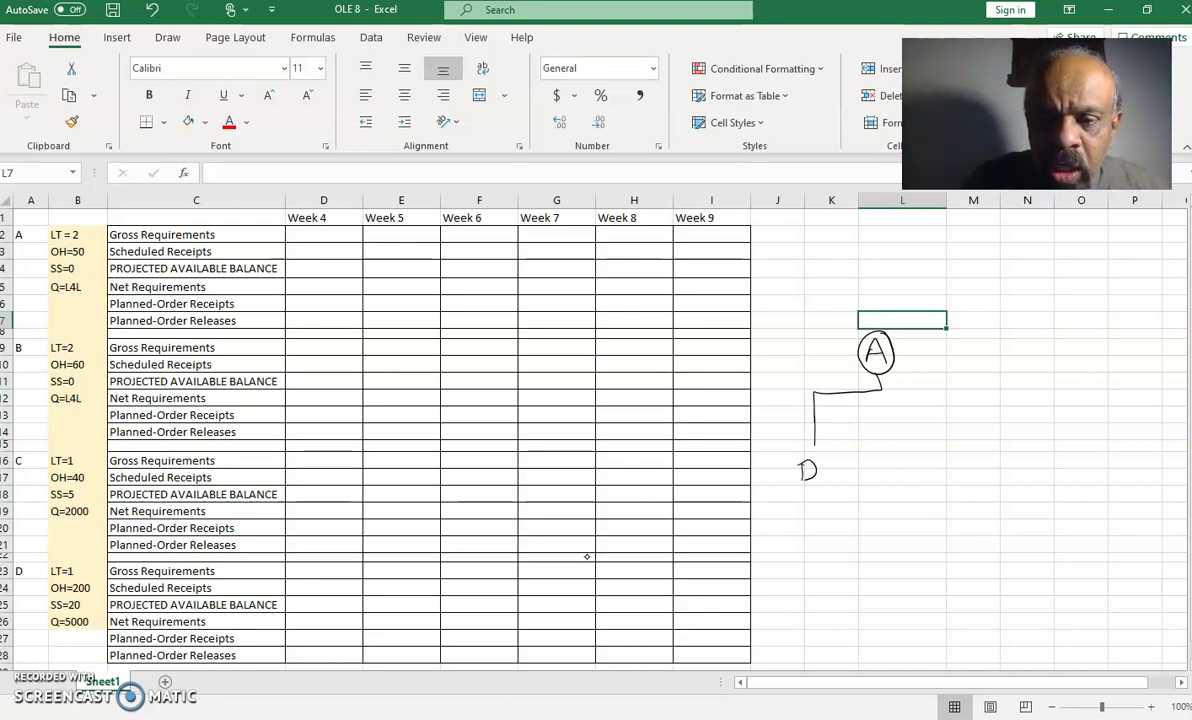
pyautogui.moveTo(842, 459); pyautogui.dragTo(842, 484)
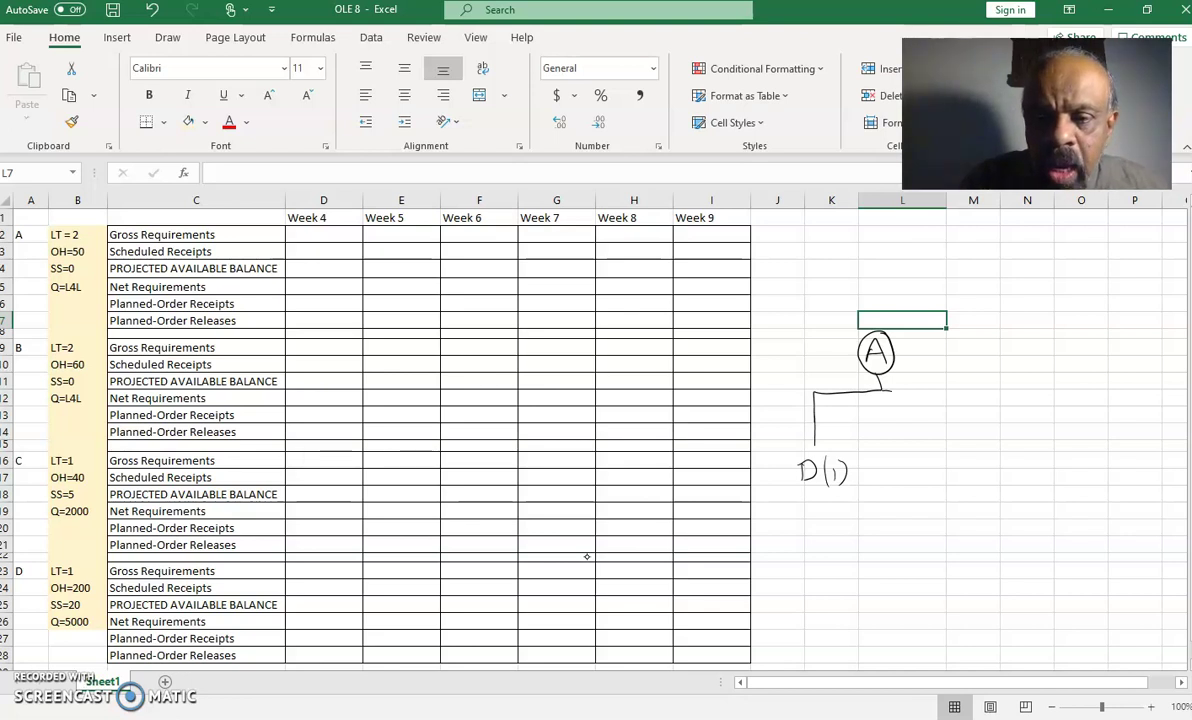
pyautogui.moveTo(937, 391)
pyautogui.mouseDown()
pyautogui.moveTo(942, 444)
pyautogui.moveTo(975, 452)
pyautogui.mouseUp()
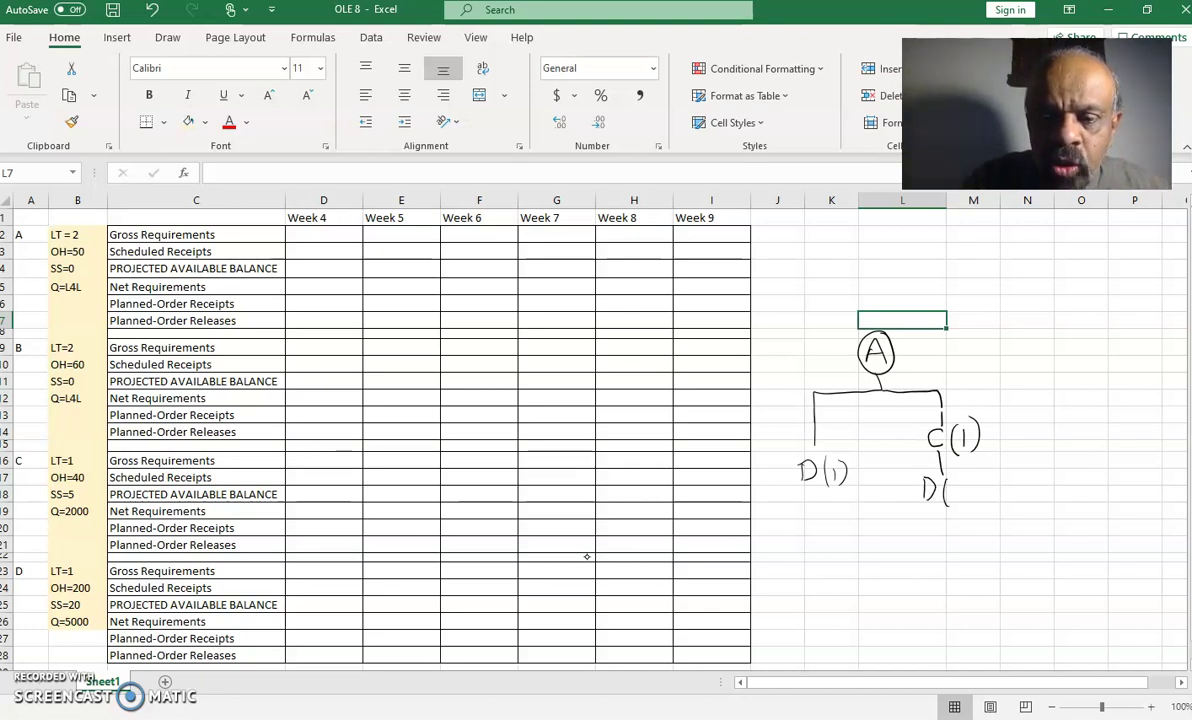
pyautogui.moveTo(962, 486); pyautogui.dragTo(974, 508)
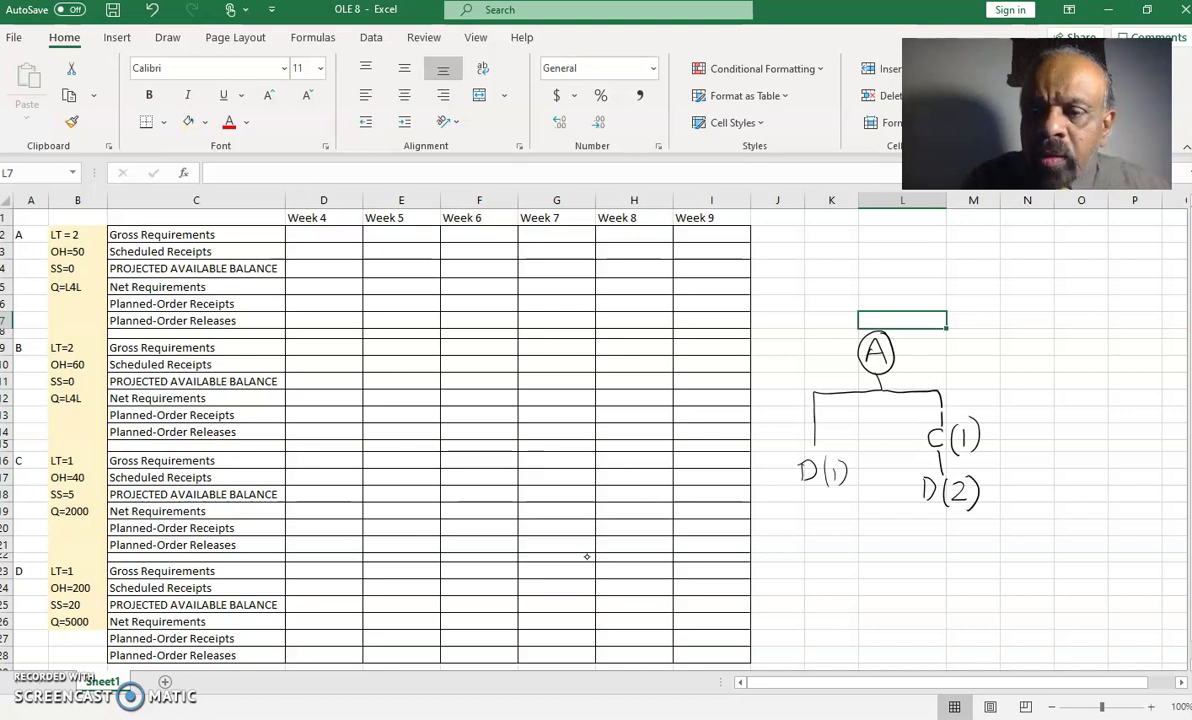
pyautogui.moveTo(1040, 341)
pyautogui.mouseDown()
pyautogui.moveTo(1036, 372)
pyautogui.moveTo(1040, 340)
pyautogui.mouseUp()
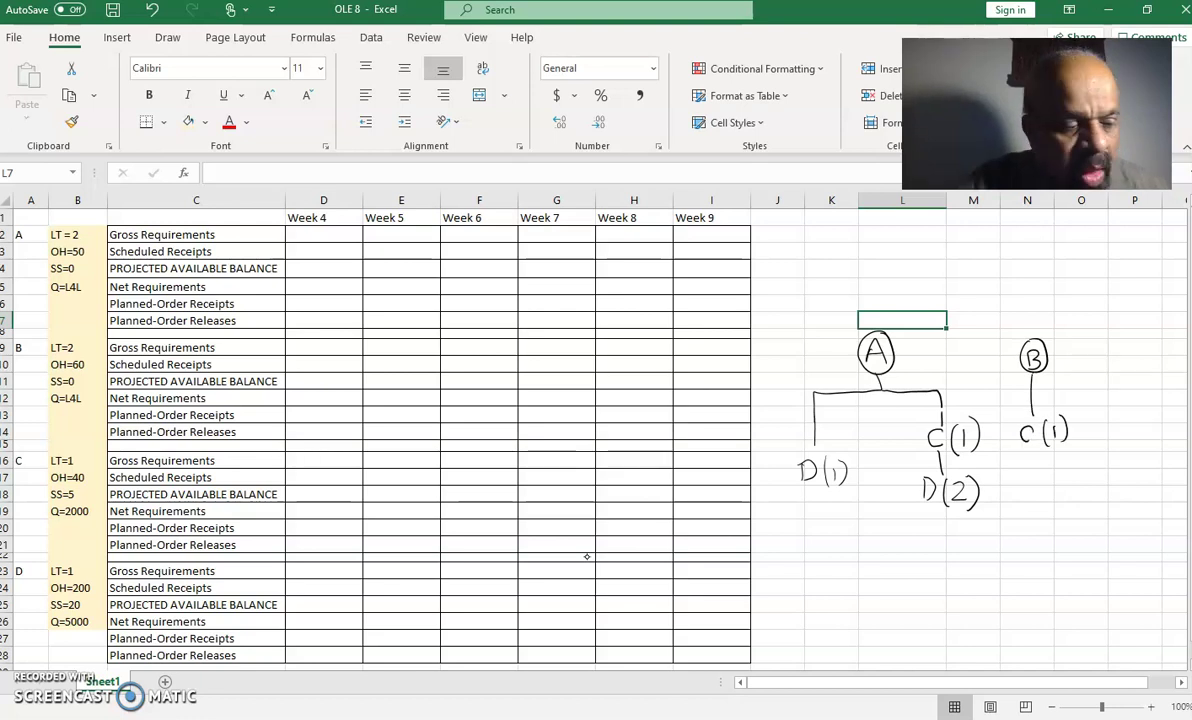
pyautogui.moveTo(1024, 483)
pyautogui.mouseDown()
pyautogui.moveTo(1025, 506)
pyautogui.moveTo(1068, 510)
pyautogui.mouseUp()
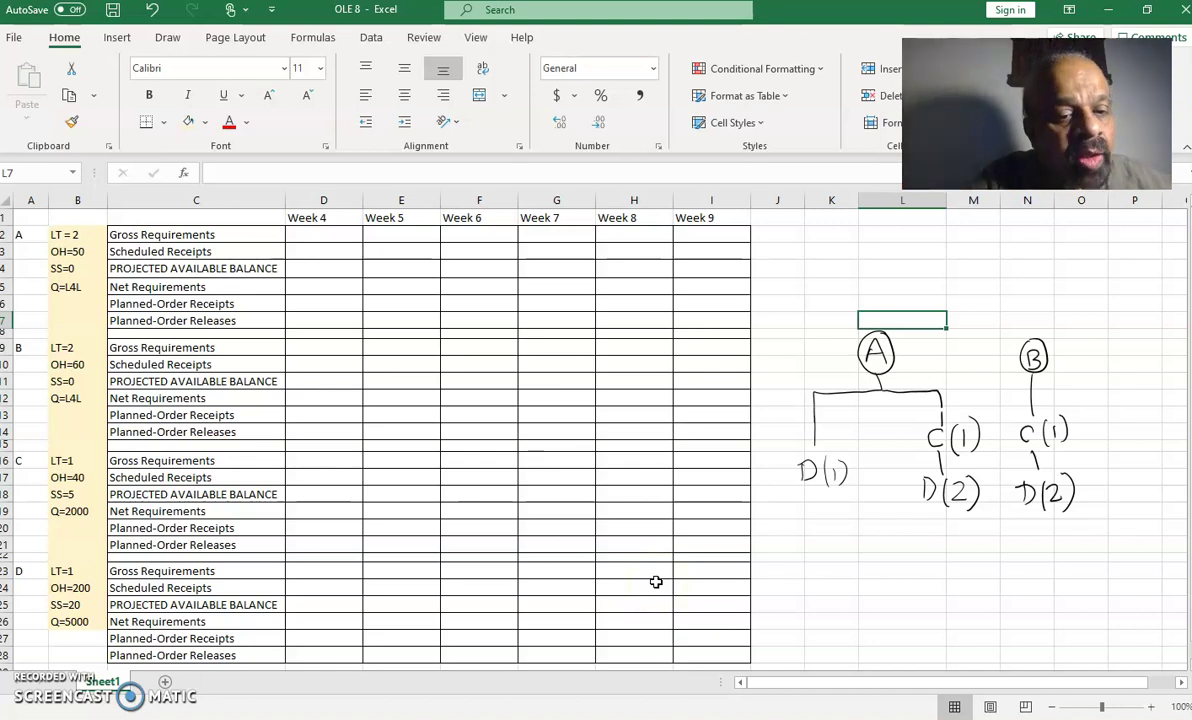
# - Handwrite the formula EOQ = √(2DS/H) below the product structure trees
pyautogui.moveTo(806, 564)
pyautogui.mouseDown()
pyautogui.moveTo(830, 592)
pyautogui.moveTo(840, 566)
pyautogui.moveTo(866, 590)
pyautogui.moveTo(872, 564)
pyautogui.mouseUp()
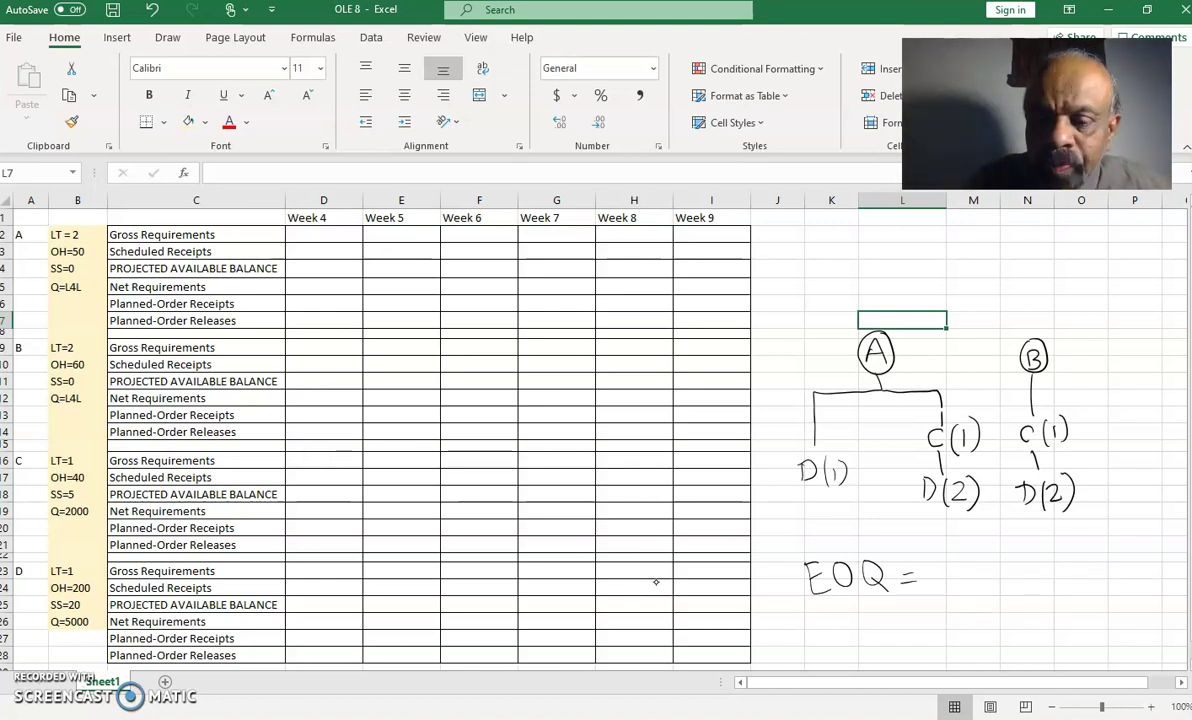
pyautogui.moveTo(933, 637)
pyautogui.mouseDown()
pyautogui.moveTo(922, 540)
pyautogui.moveTo(963, 531)
pyautogui.mouseUp()
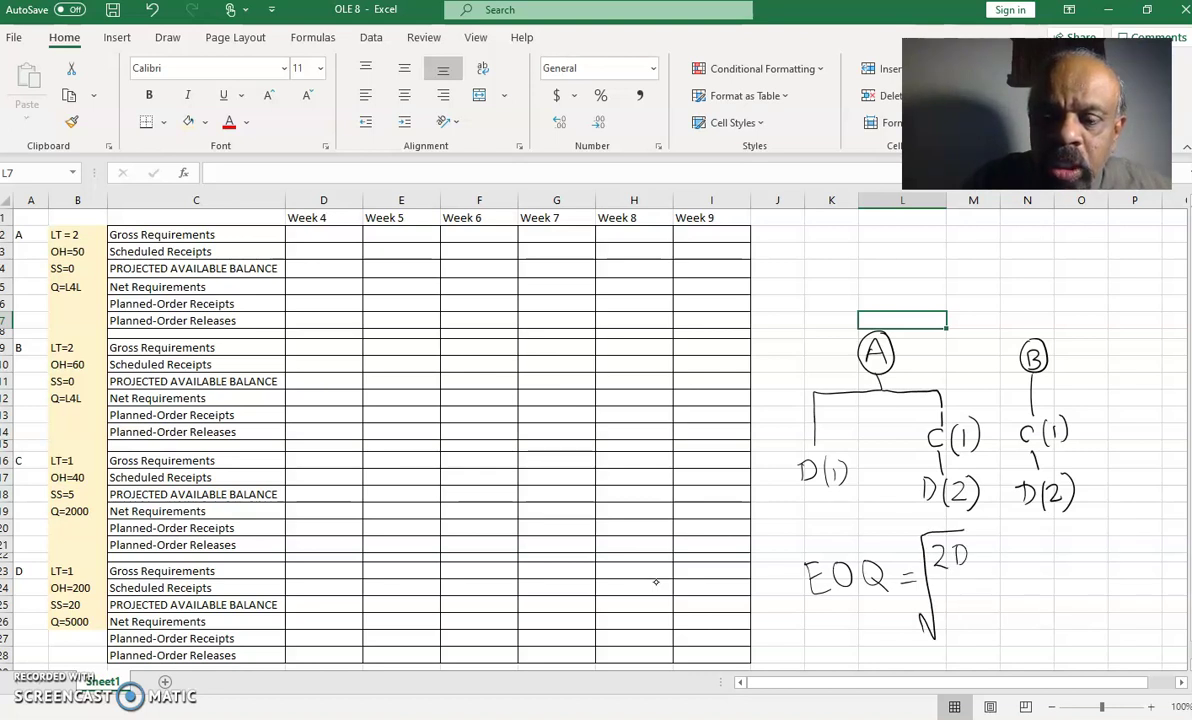
pyautogui.moveTo(961, 598)
pyautogui.mouseDown()
pyautogui.moveTo(960, 625)
pyautogui.moveTo(974, 623)
pyautogui.mouseUp()
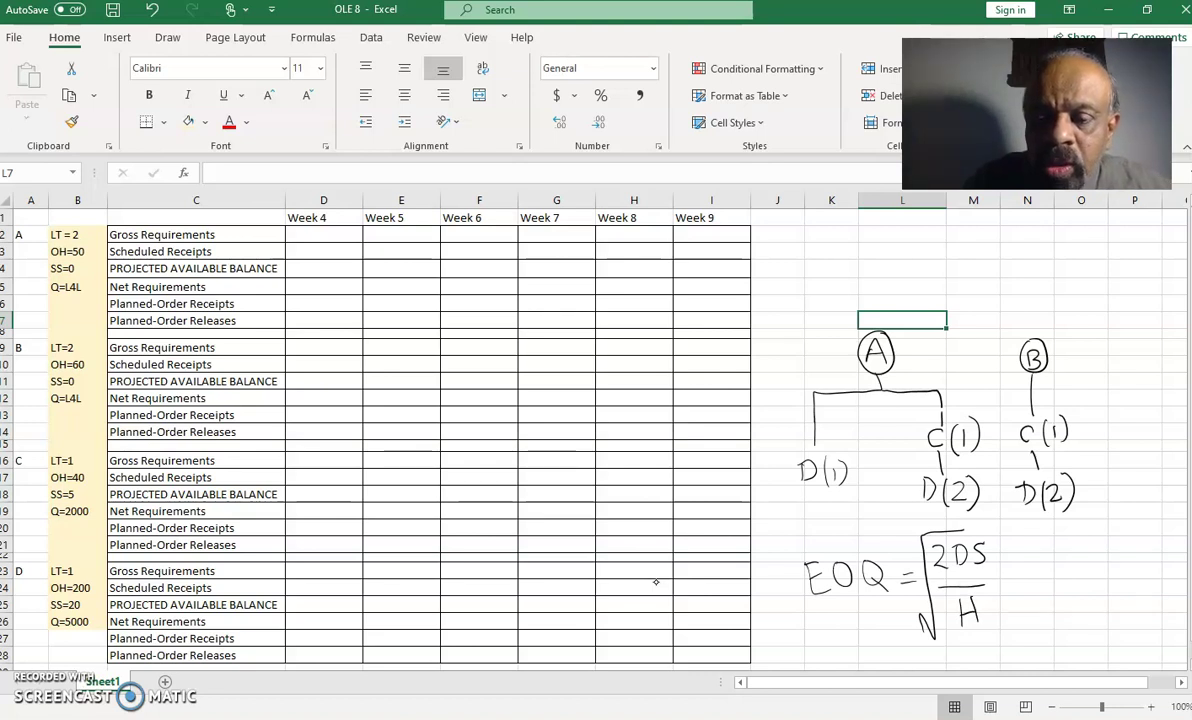
# - Annotate the EOQ formula's terms by hand, labelling D as Demand, S as cost and H as Holding cost
pyautogui.moveTo(985, 531)
pyautogui.mouseDown()
pyautogui.moveTo(1040, 550)
pyautogui.moveTo(1130, 545)
pyautogui.mouseUp()
pyautogui.moveTo(1137, 494); pyautogui.dragTo(1141, 540)
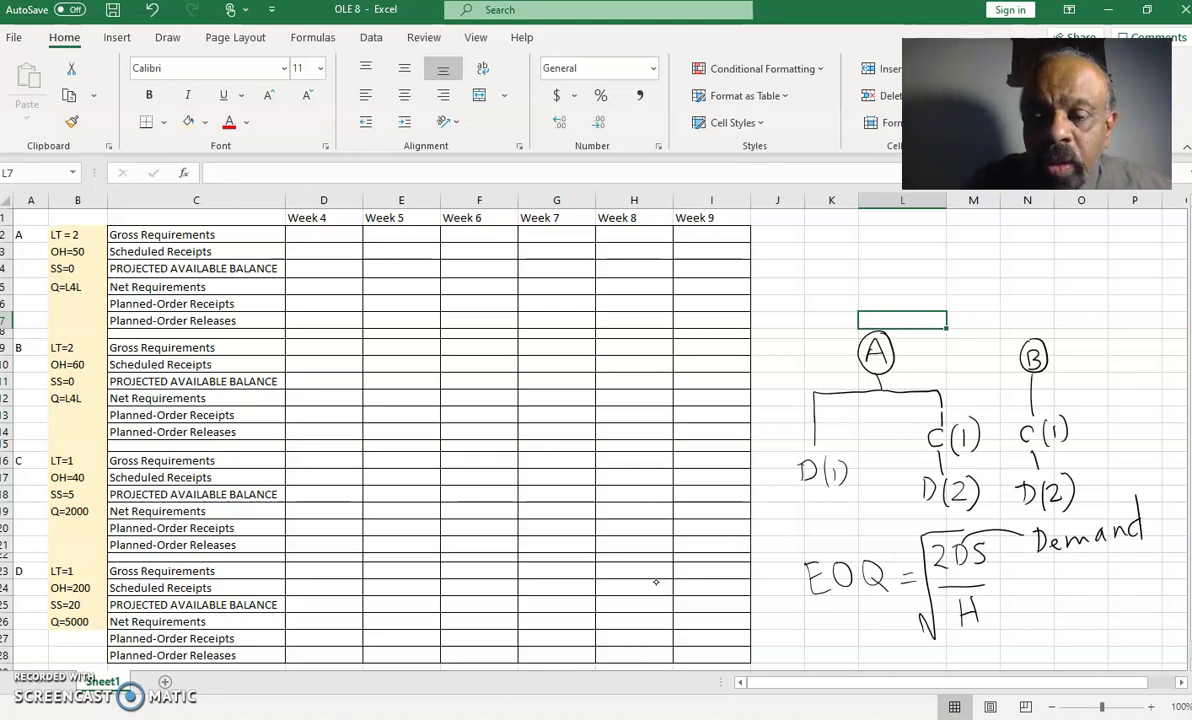
pyautogui.moveTo(1024, 578); pyautogui.dragTo(1040, 567)
pyautogui.moveTo(1055, 568); pyautogui.dragTo(1076, 577)
pyautogui.moveTo(1108, 562)
pyautogui.mouseDown()
pyautogui.moveTo(1098, 580)
pyautogui.moveTo(1130, 578)
pyautogui.moveTo(1136, 563)
pyautogui.mouseUp()
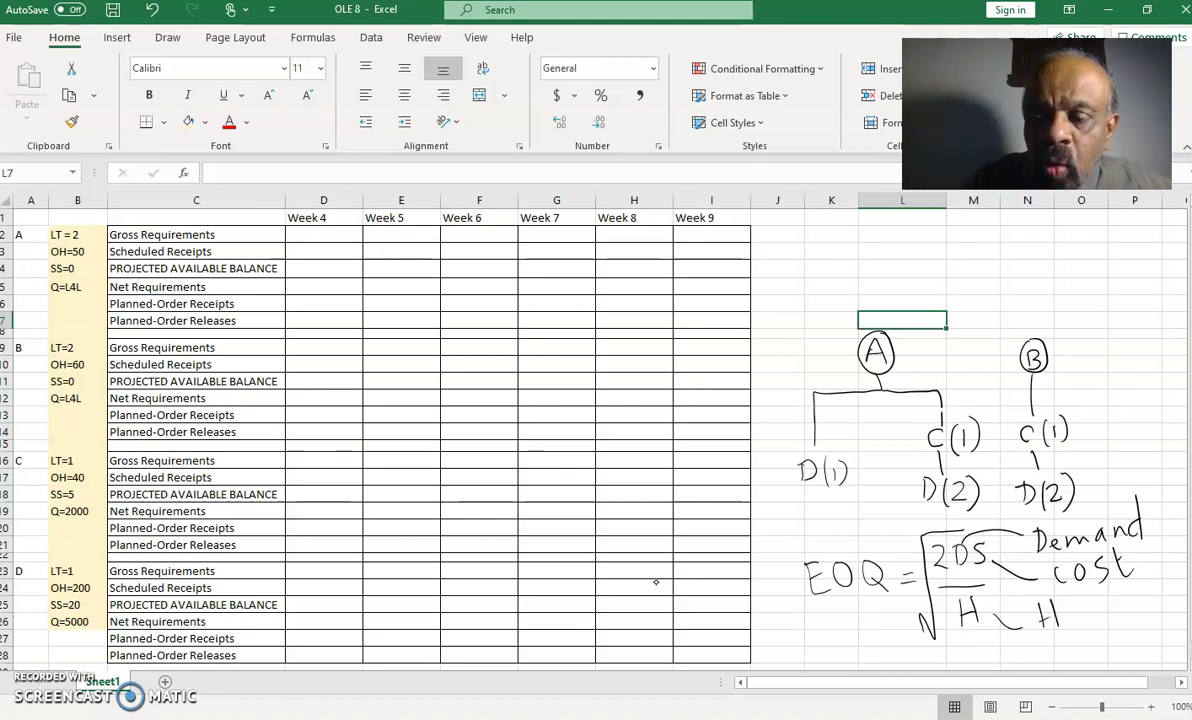
pyautogui.moveTo(1083, 592)
pyautogui.mouseDown()
pyautogui.moveTo(1081, 622)
pyautogui.moveTo(1103, 590)
pyautogui.mouseUp()
pyautogui.moveTo(1110, 602)
pyautogui.mouseDown()
pyautogui.moveTo(1111, 618)
pyautogui.moveTo(1130, 612)
pyautogui.moveTo(1148, 634)
pyautogui.moveTo(1104, 641)
pyautogui.mouseUp()
pyautogui.moveTo(1124, 622); pyautogui.dragTo(1116, 646)
pyautogui.moveTo(1132, 617); pyautogui.dragTo(1134, 644)
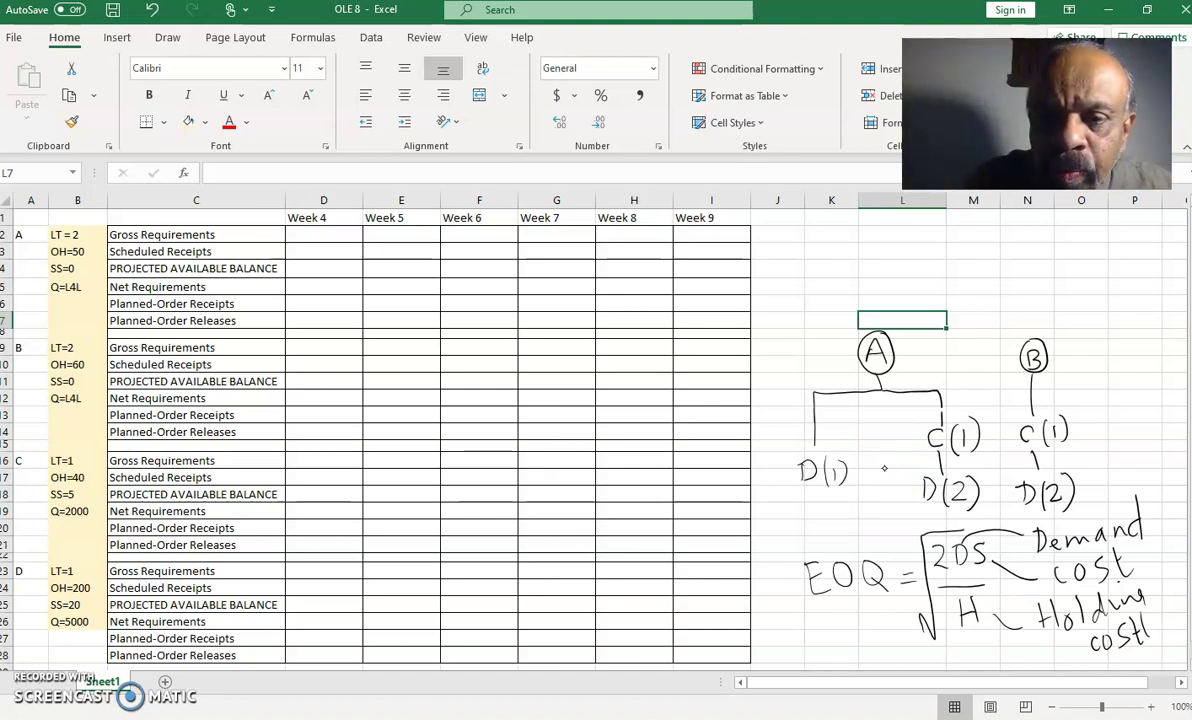
# - Handwrite the projected available balance formula PAB t = PAB t-1 - GR + SR + POR above the product trees
pyautogui.moveTo(802, 258); pyautogui.dragTo(813, 256)
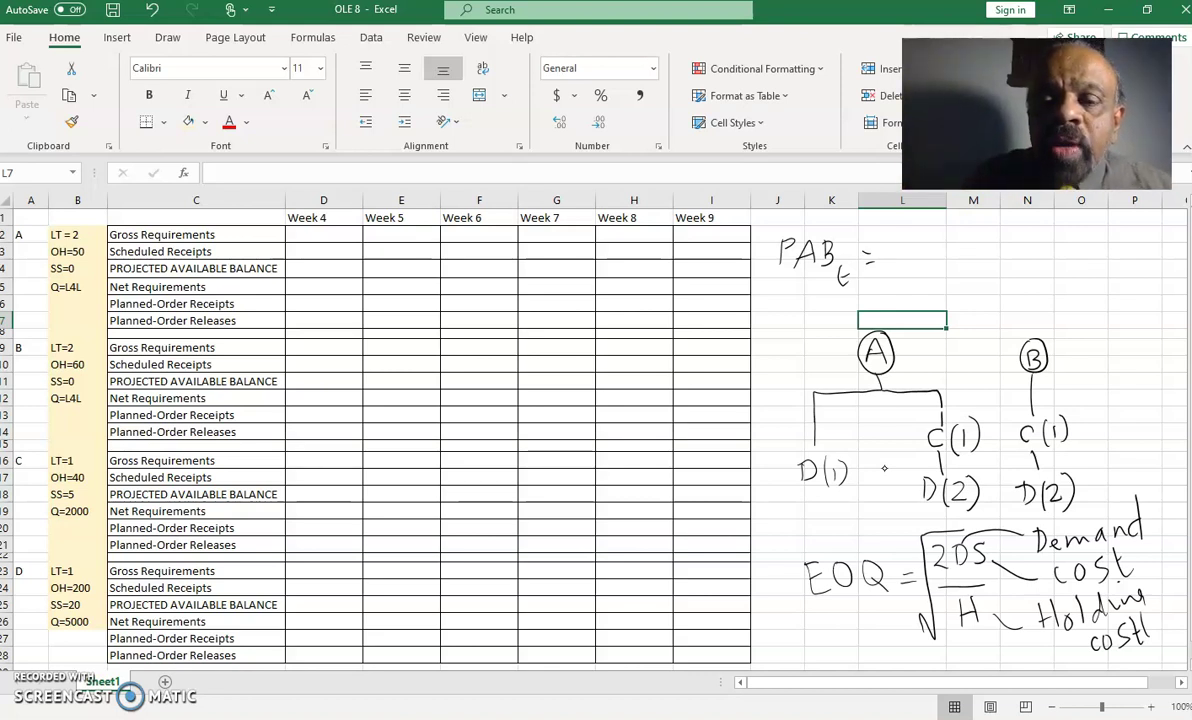
pyautogui.moveTo(886, 241)
pyautogui.mouseDown()
pyautogui.moveTo(888, 256)
pyautogui.moveTo(919, 262)
pyautogui.mouseUp()
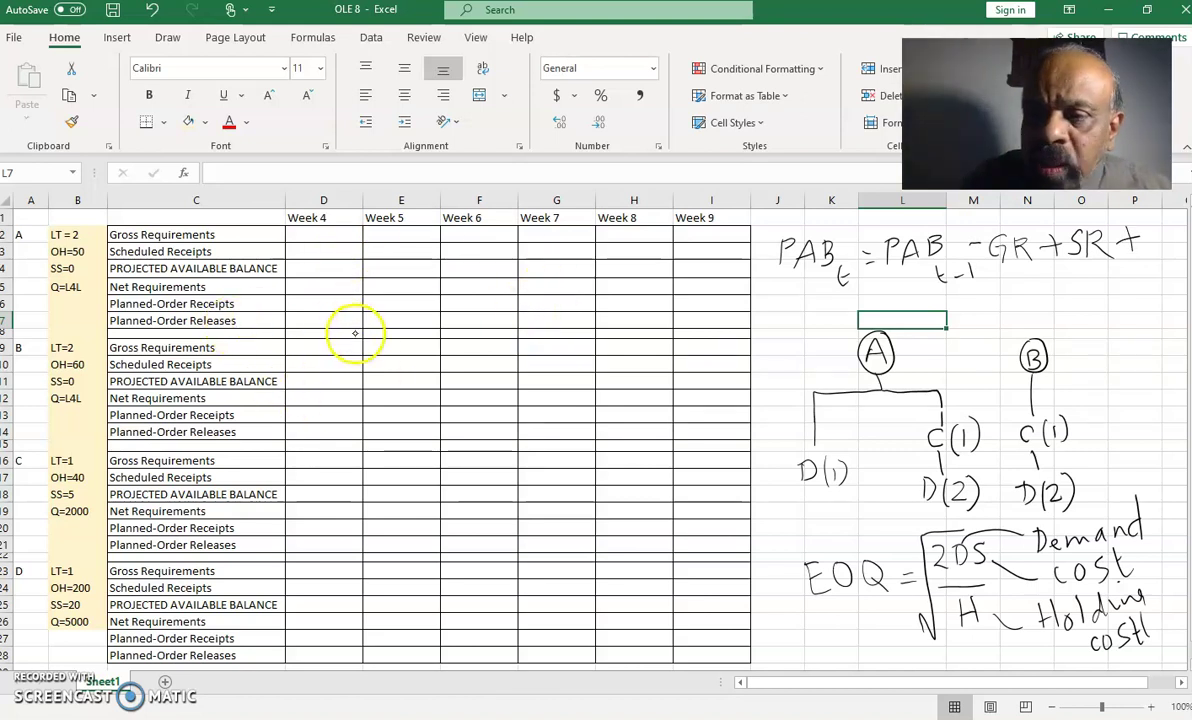
pyautogui.moveTo(1151, 231); pyautogui.dragTo(1148, 256)
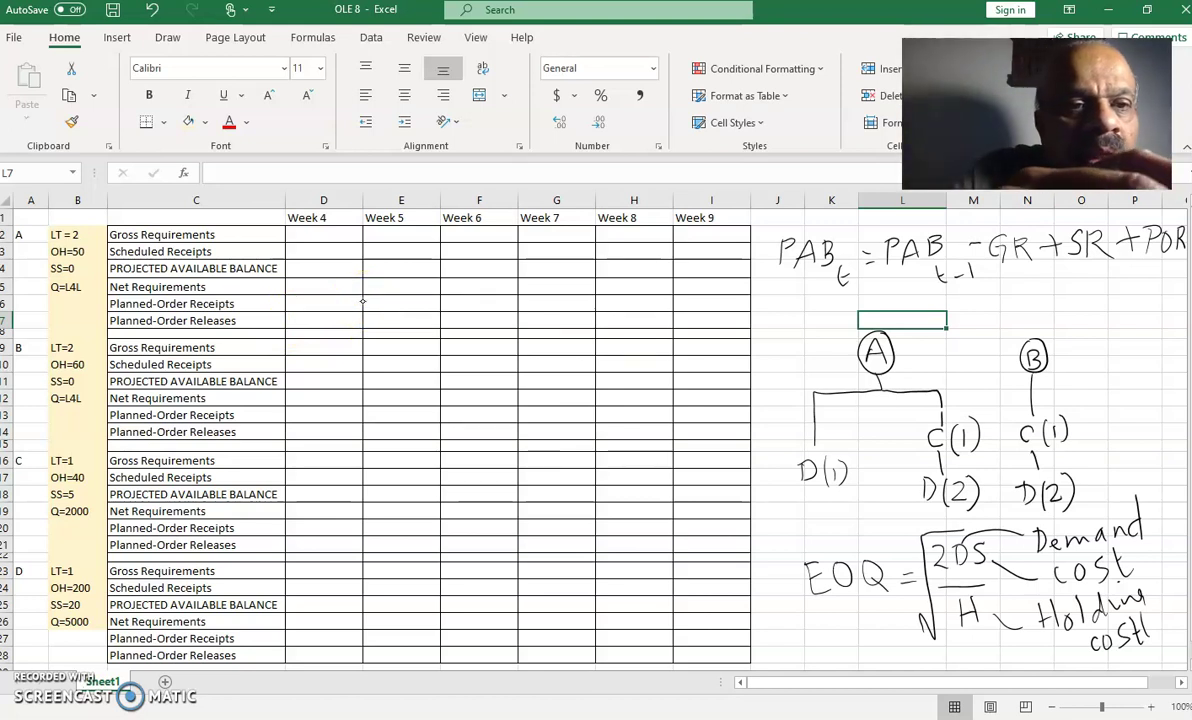
# - Draw a frame around the handwritten PAB formula with the red pen
pyautogui.click(167, 37)
pyautogui.click(432, 90)
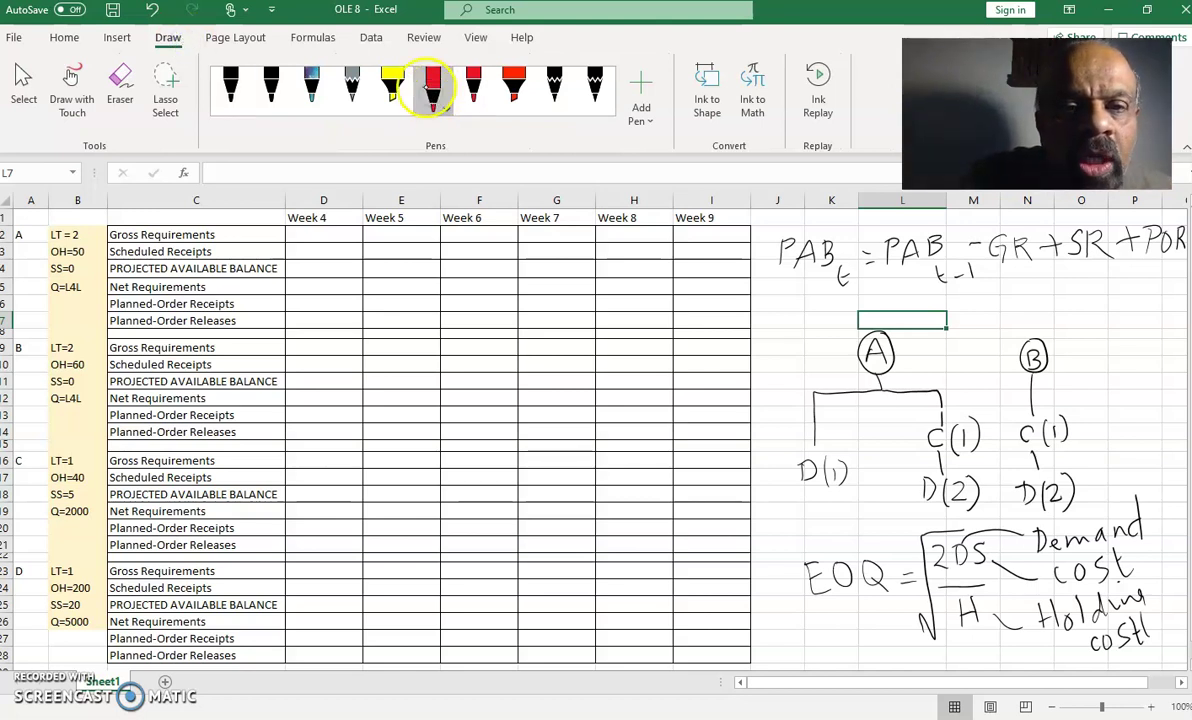
pyautogui.click(432, 90)
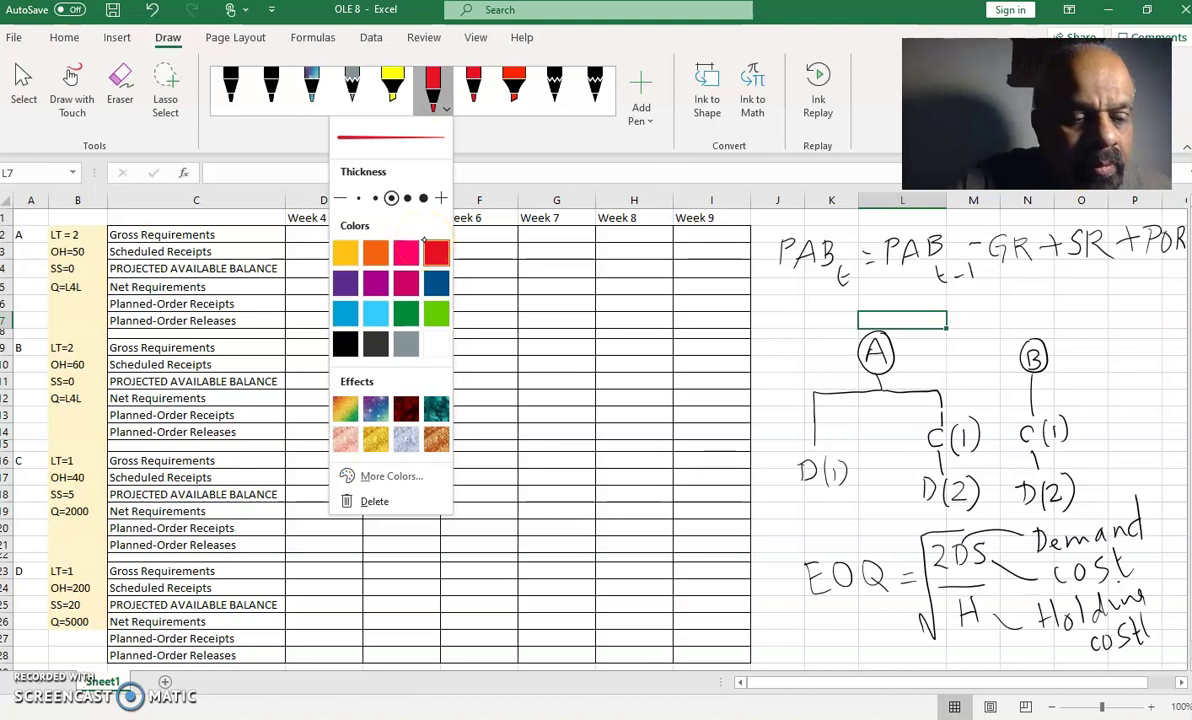
pyautogui.click(424, 240)
pyautogui.moveTo(770, 228)
pyautogui.mouseDown()
pyautogui.moveTo(780, 292)
pyautogui.moveTo(1160, 293)
pyautogui.moveTo(812, 226)
pyautogui.moveTo(1075, 217)
pyautogui.mouseUp()
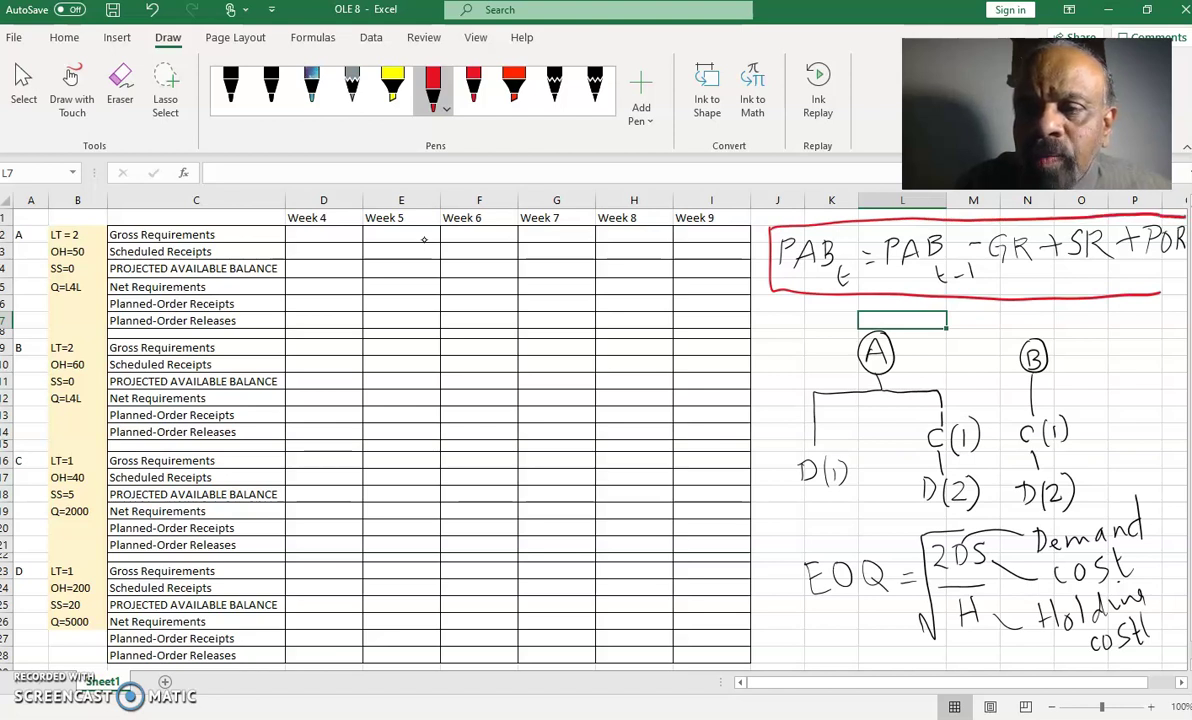
pyautogui.moveTo(1158, 293); pyautogui.dragTo(1183, 281)
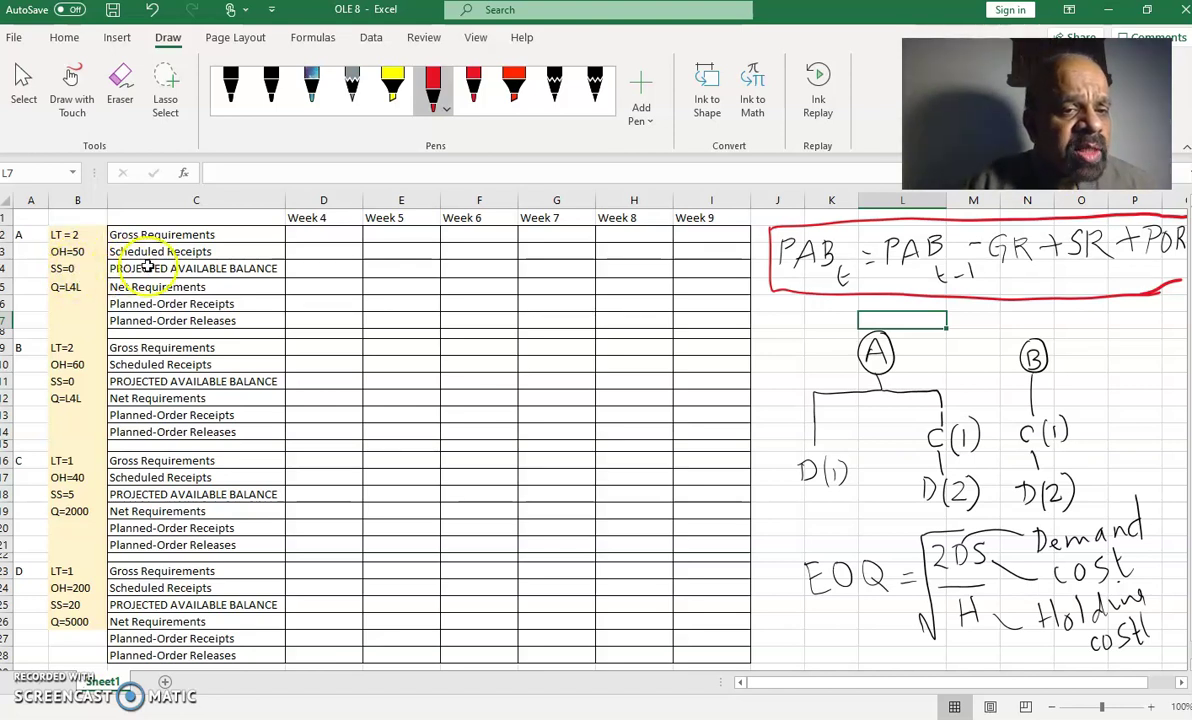
# - Enter =50-0 as item A's Week 4 projected available balance in D4 and fill the cell light gold
pyautogui.click(312, 268)
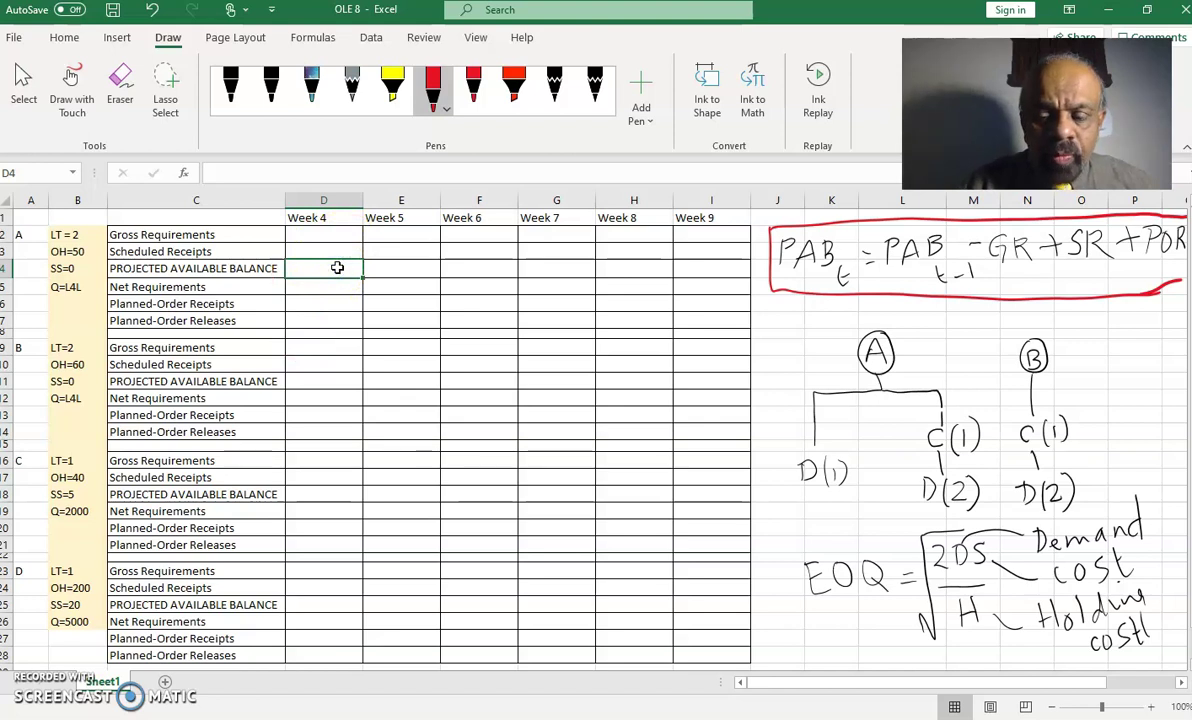
pyautogui.write('=50-0')
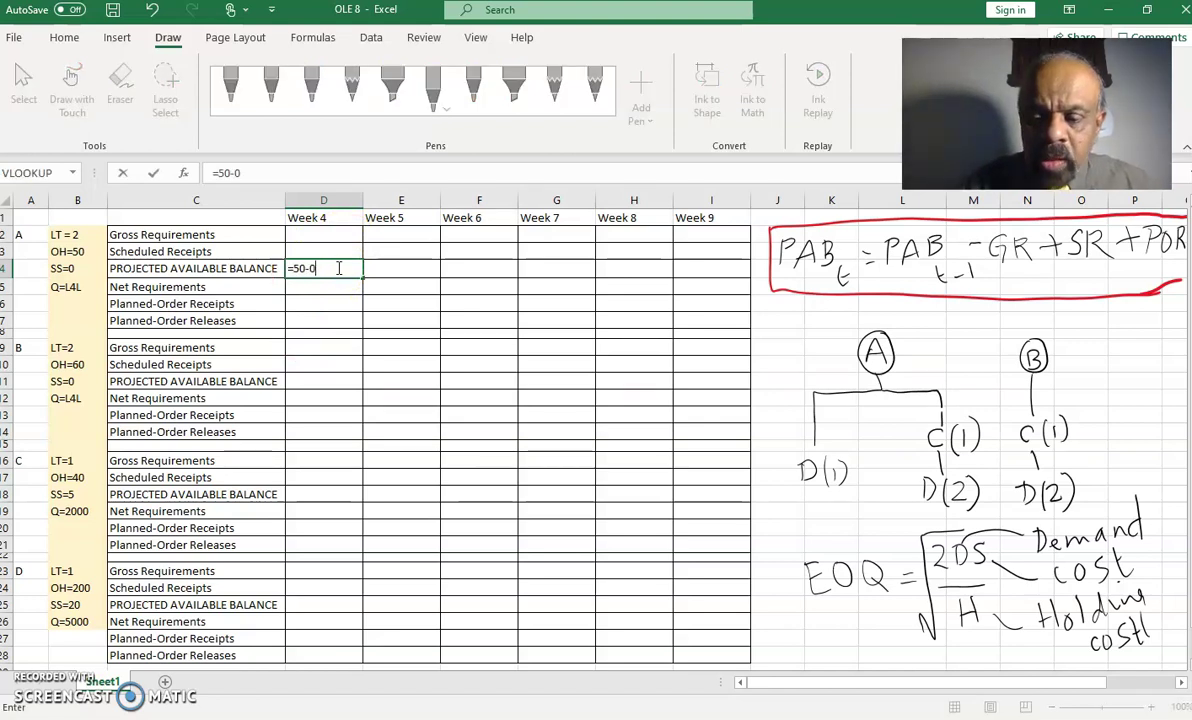
pyautogui.press('Return')
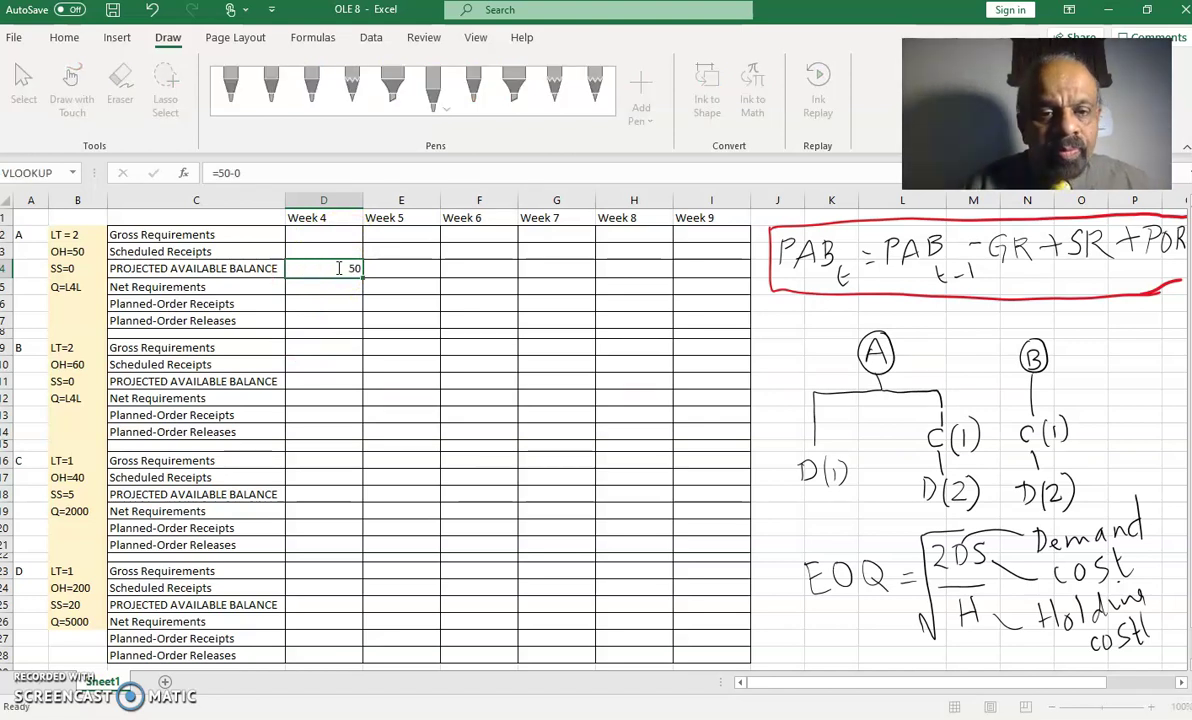
pyautogui.click(347, 266)
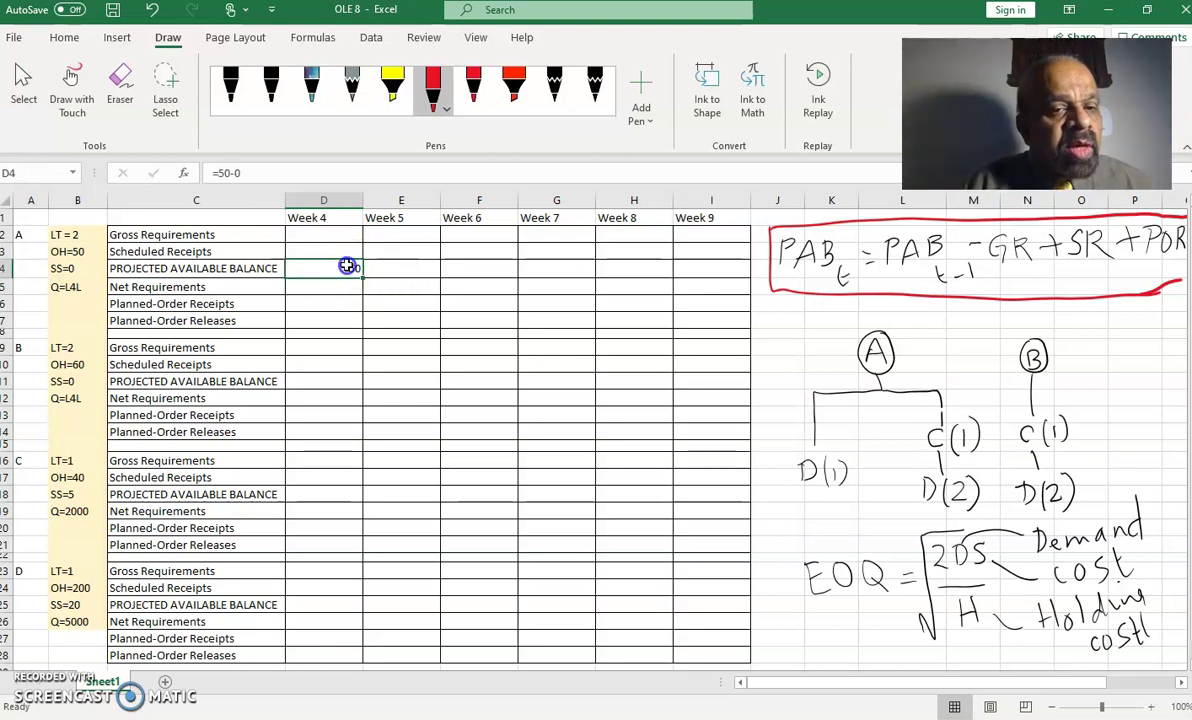
pyautogui.click(138, 74)
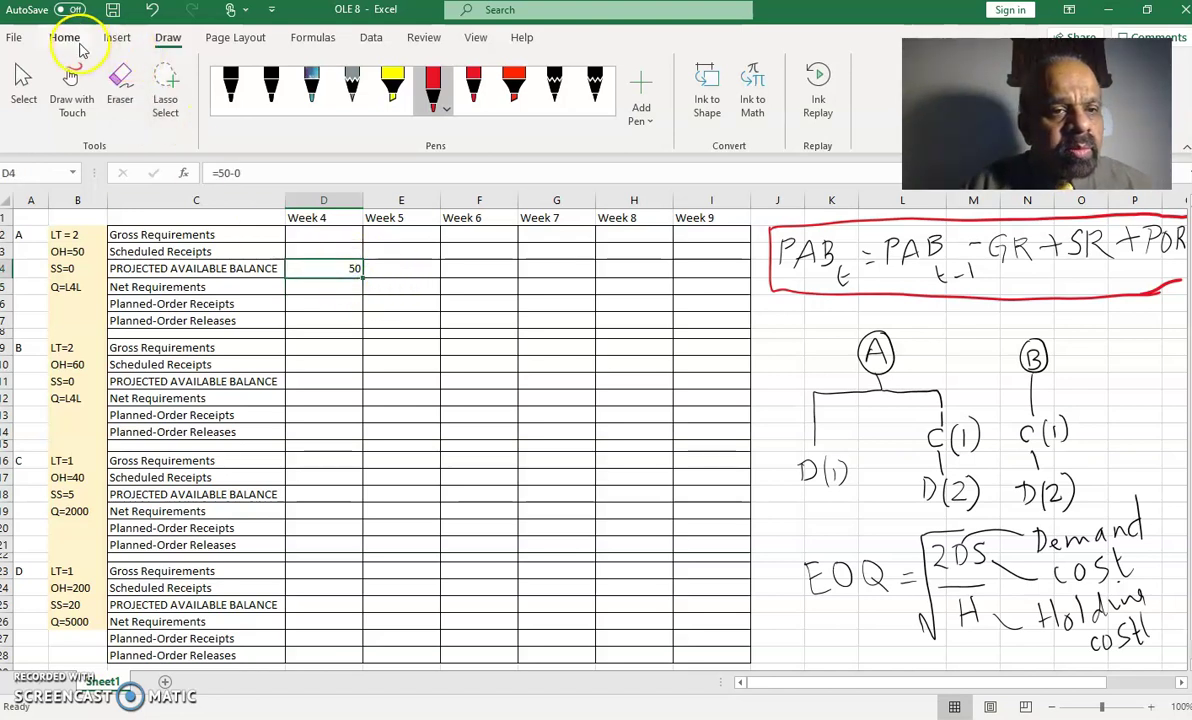
pyautogui.click(64, 37)
pyautogui.click(189, 122)
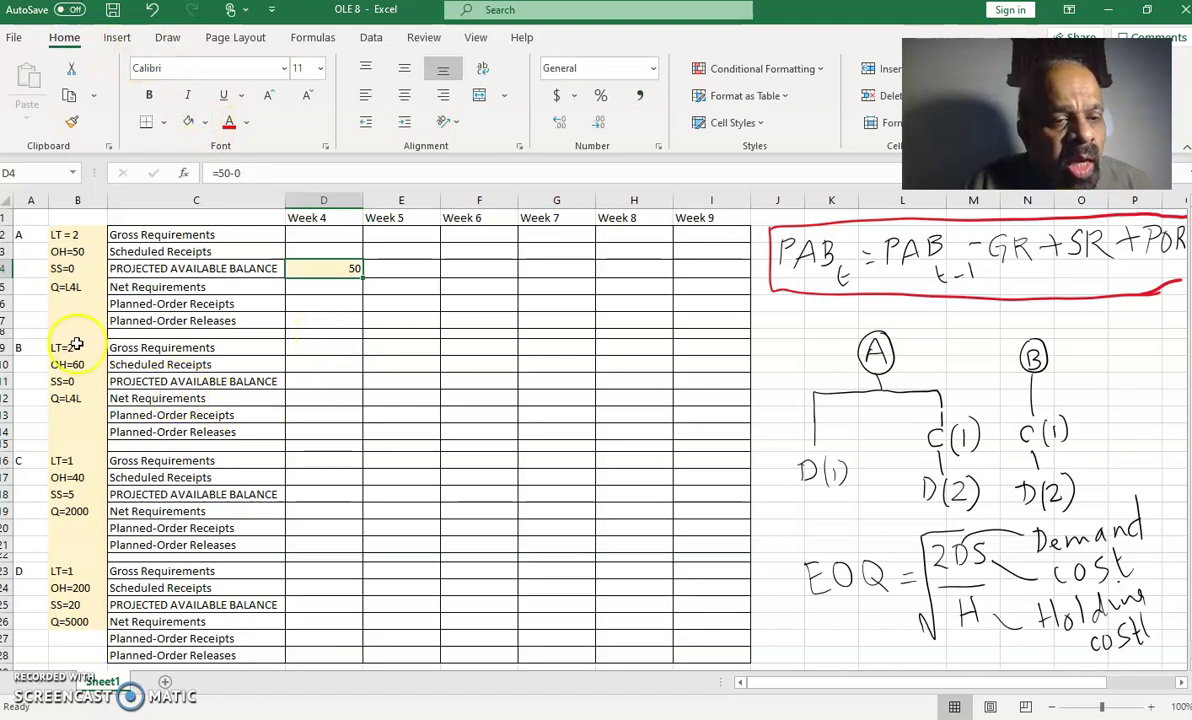
# - Enter =60-0 as item B's Week 4 projected available balance in D11
pyautogui.click(323, 381)
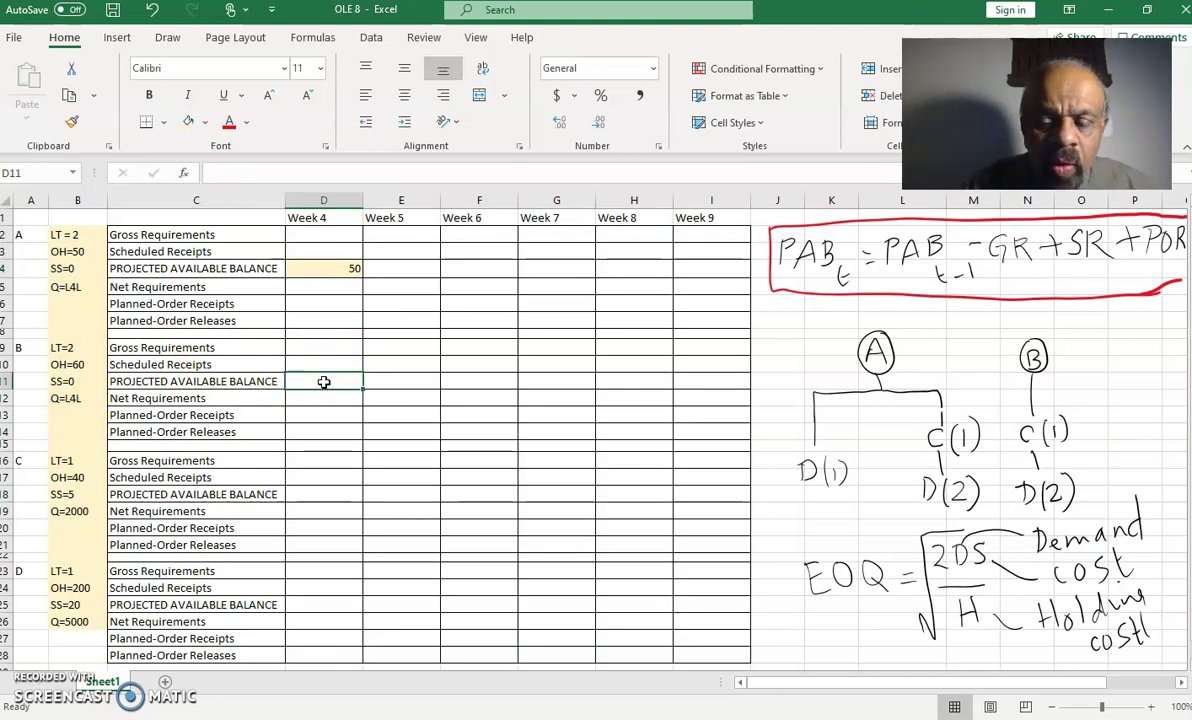
pyautogui.write('=')
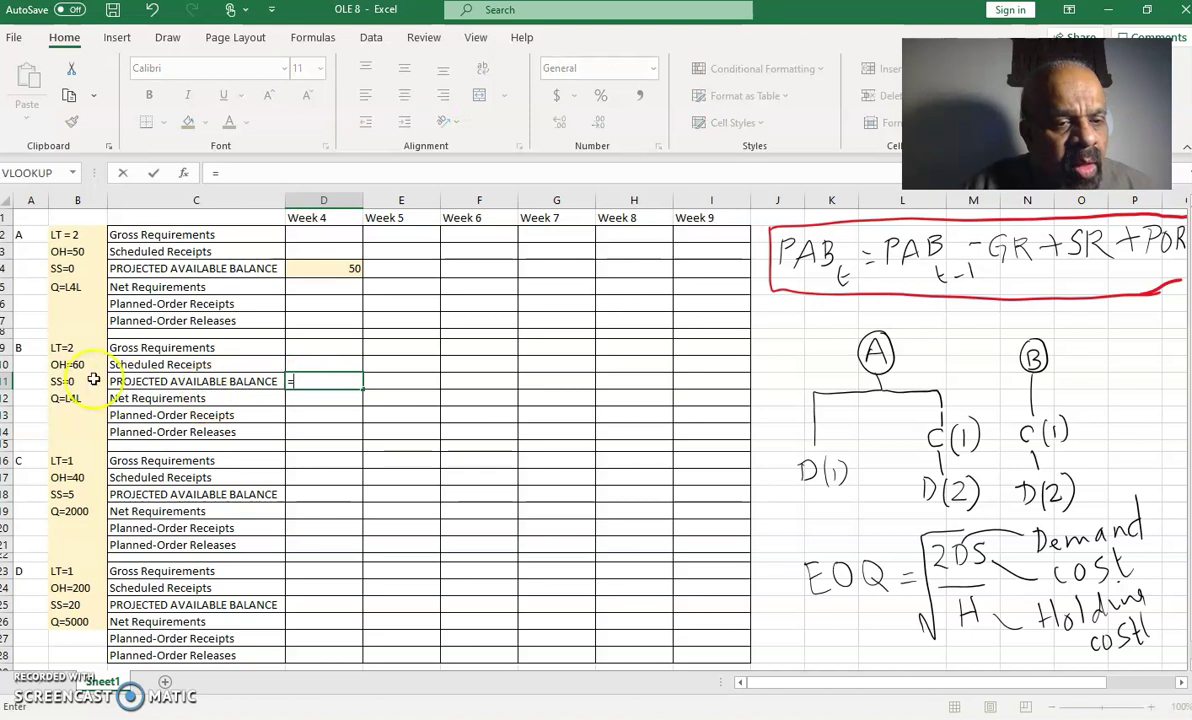
pyautogui.write('60')
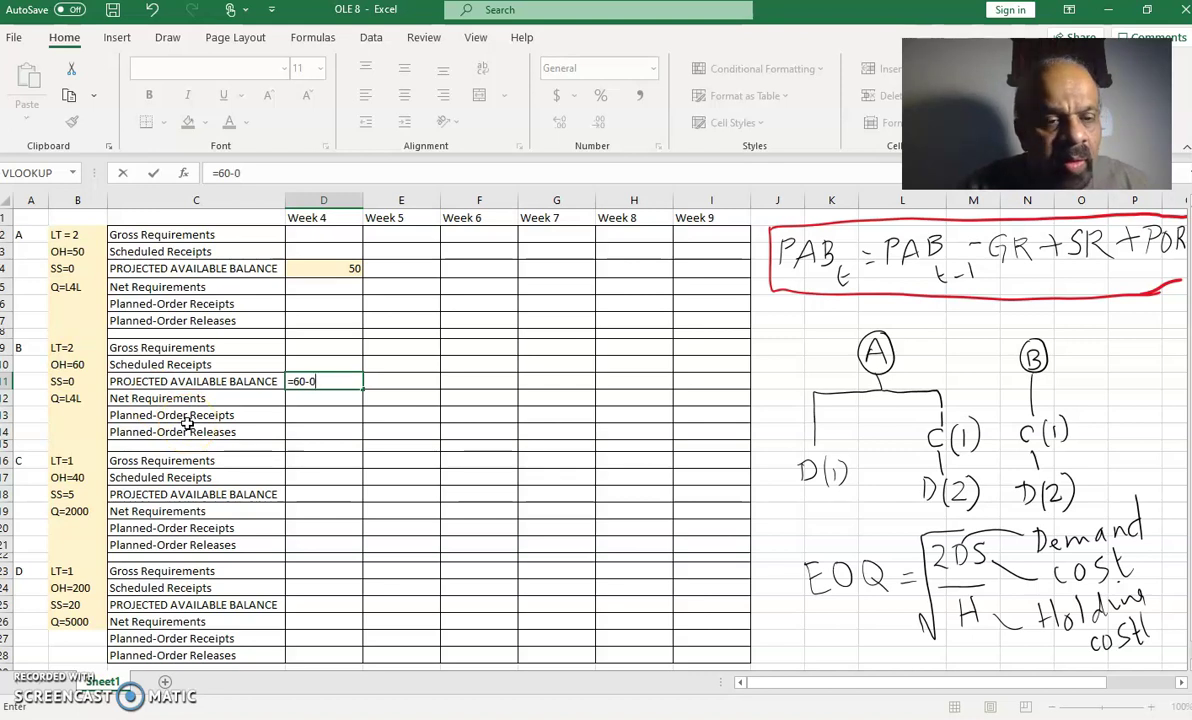
pyautogui.write('-0')
pyautogui.press('Return')
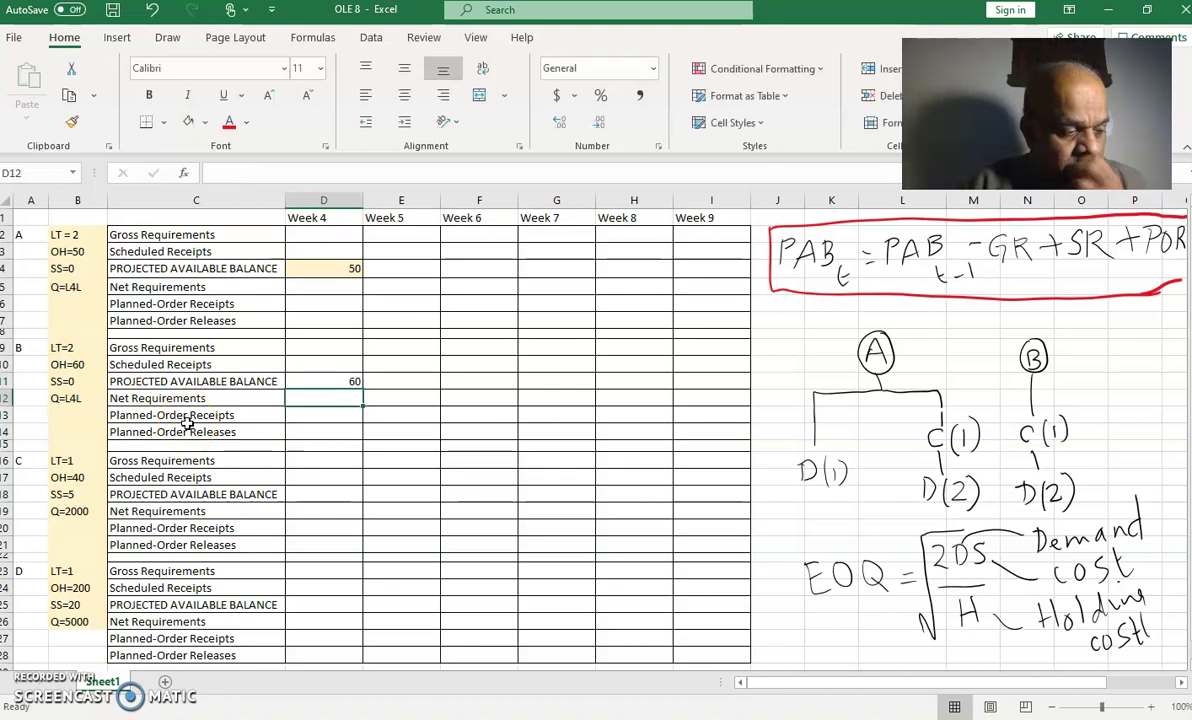
# - Enter 10 as item B's Week 5 scheduled receipt in E10, and fill D11 and E10 light gold
pyautogui.click(415, 366)
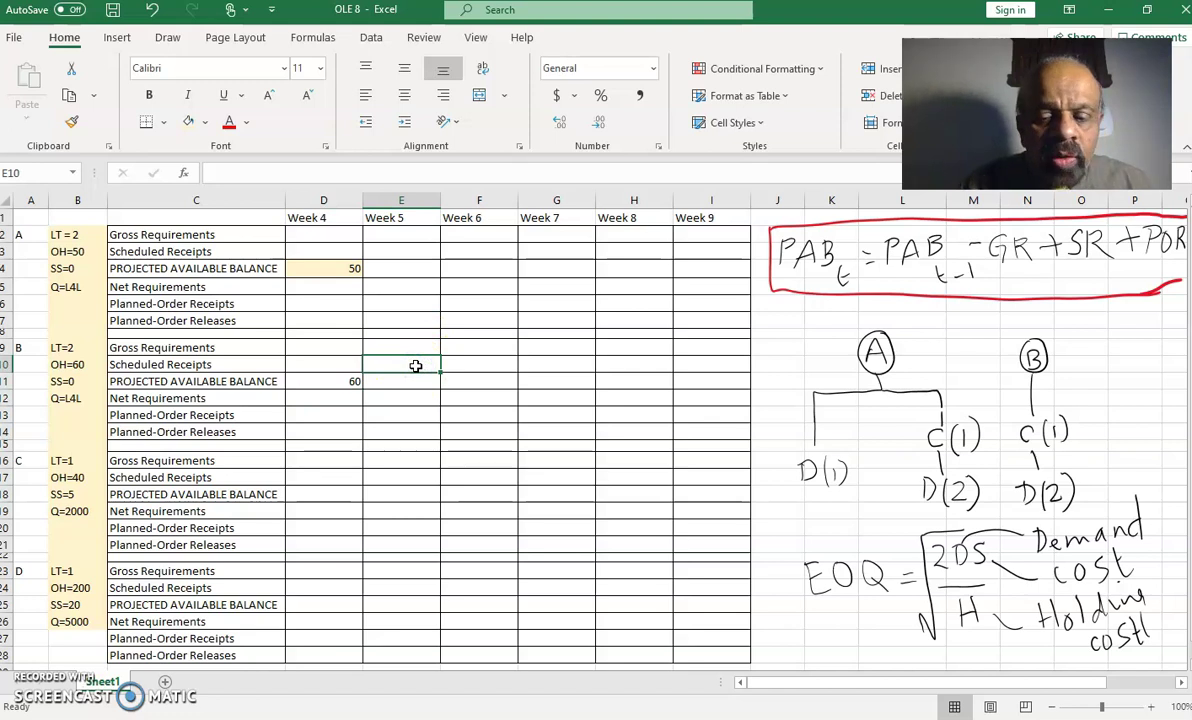
pyautogui.write('1')
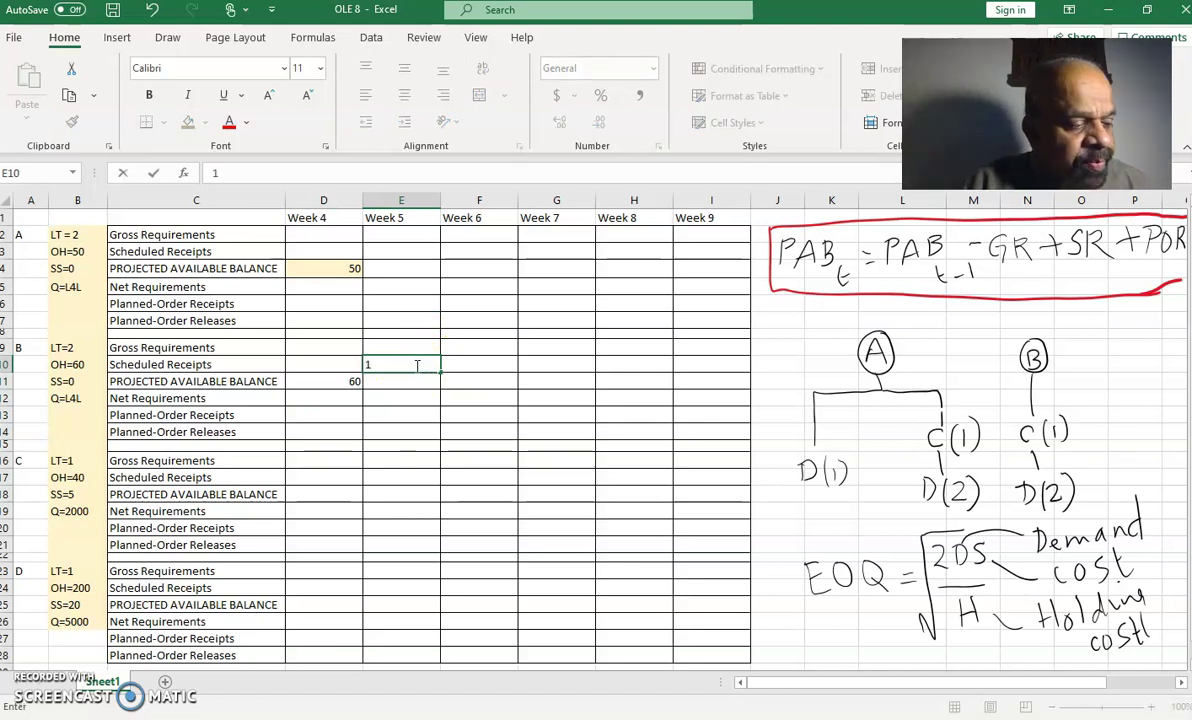
pyautogui.click(399, 399)
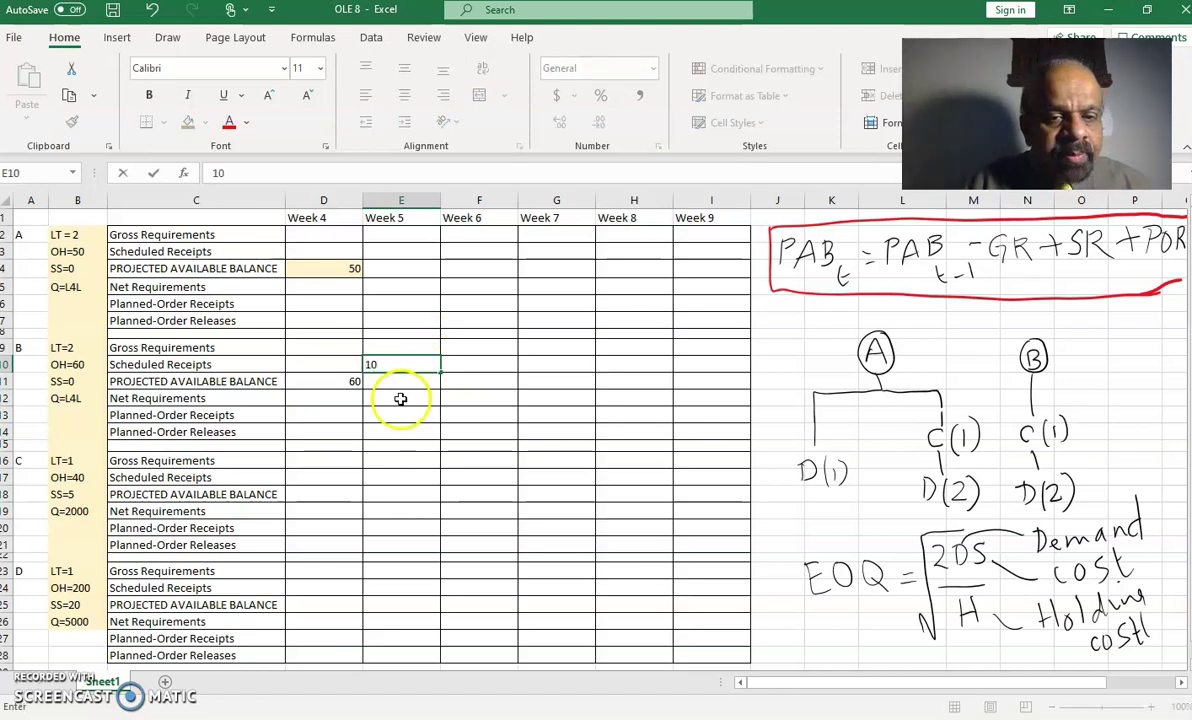
pyautogui.click(350, 381)
pyautogui.click(188, 121)
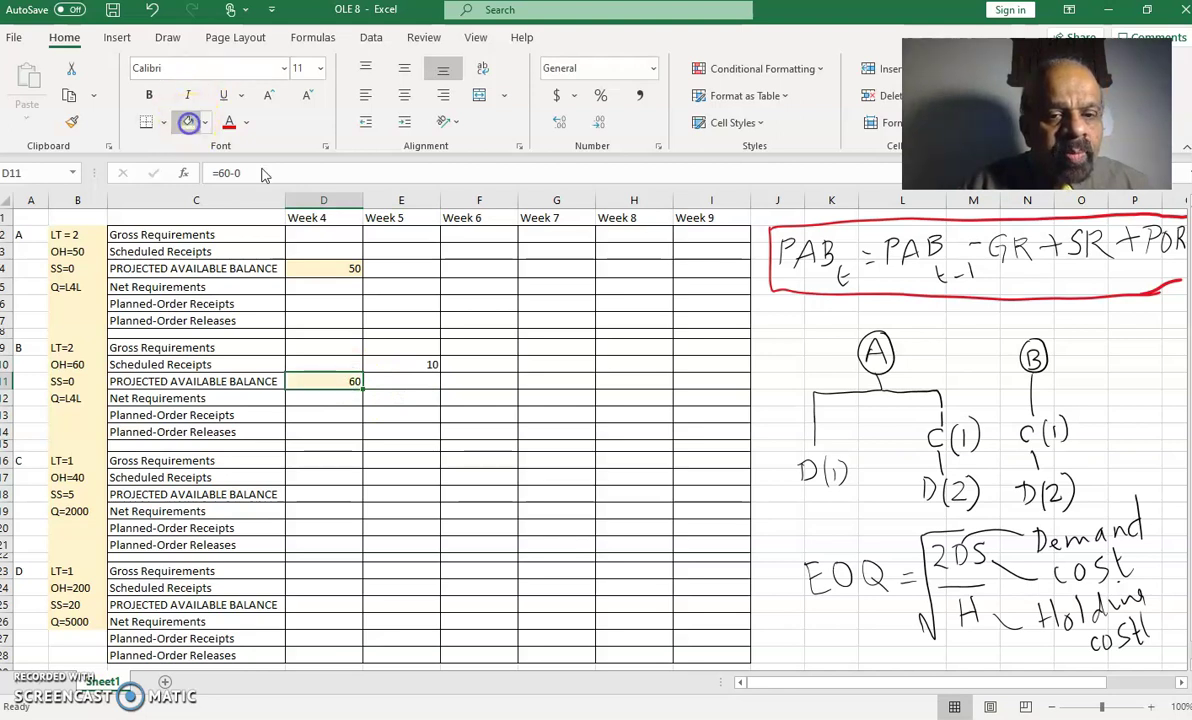
pyautogui.click(425, 366)
pyautogui.click(188, 122)
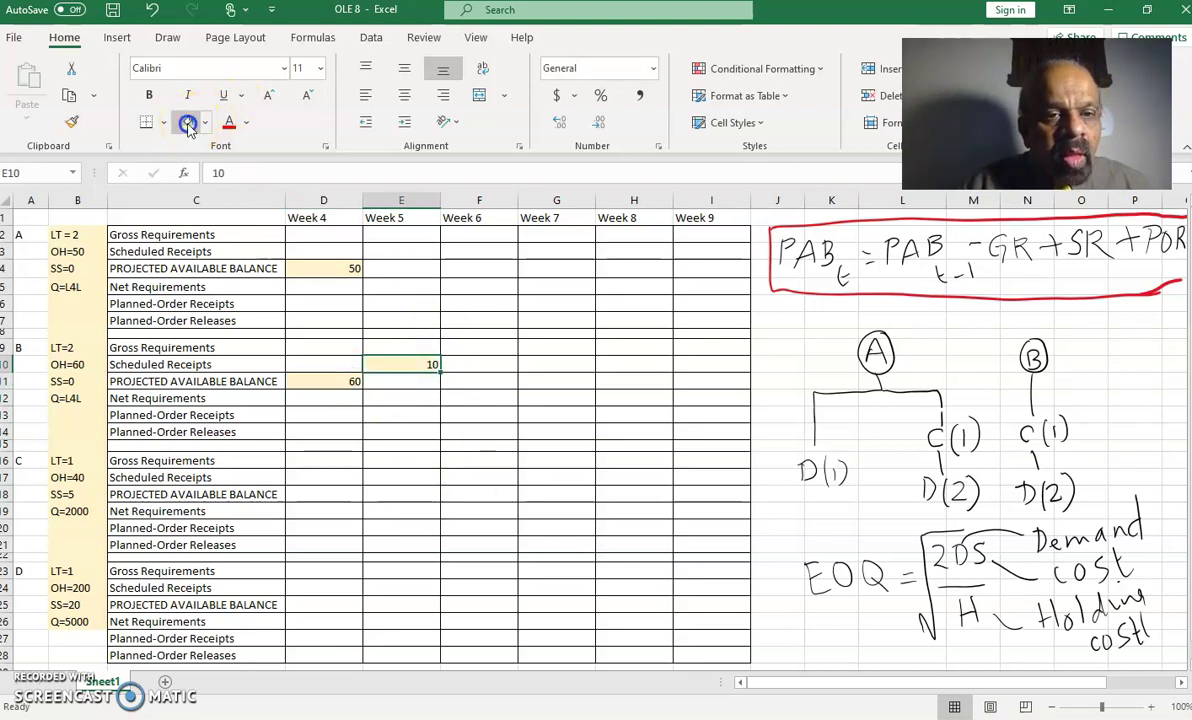
# - Enter =40-5 as item C's Week 4 projected available balance in D18 and fill the cell light gold
pyautogui.click(328, 492)
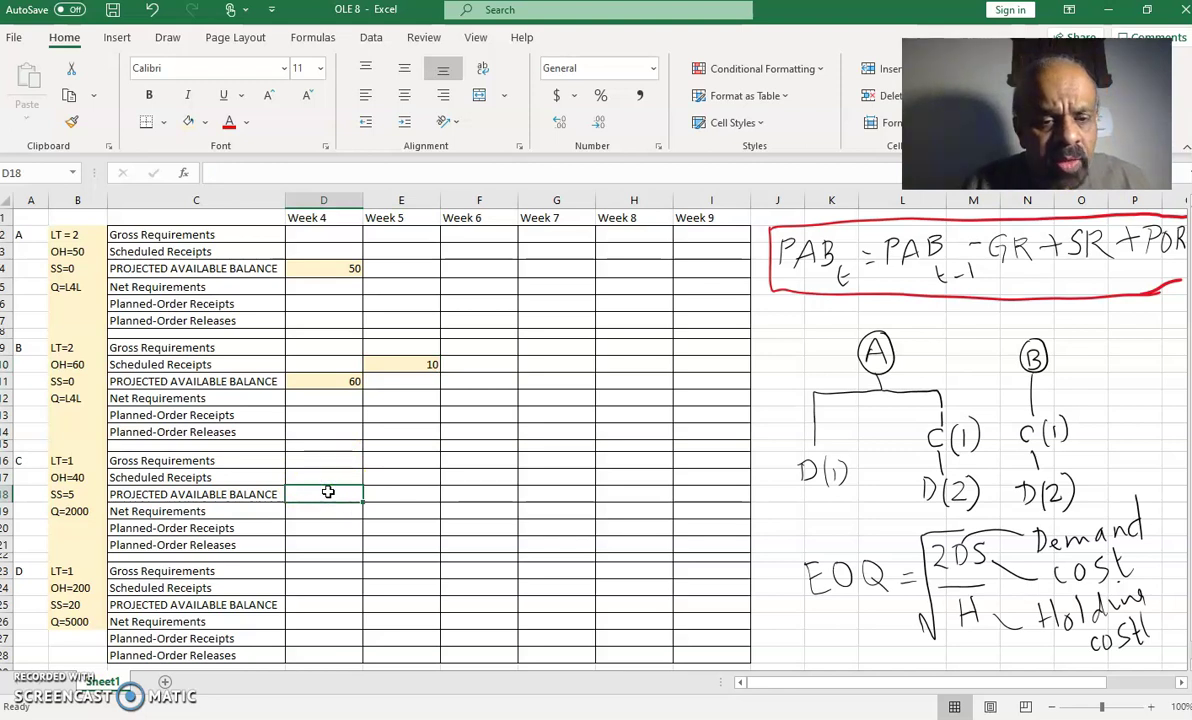
pyautogui.write('=')
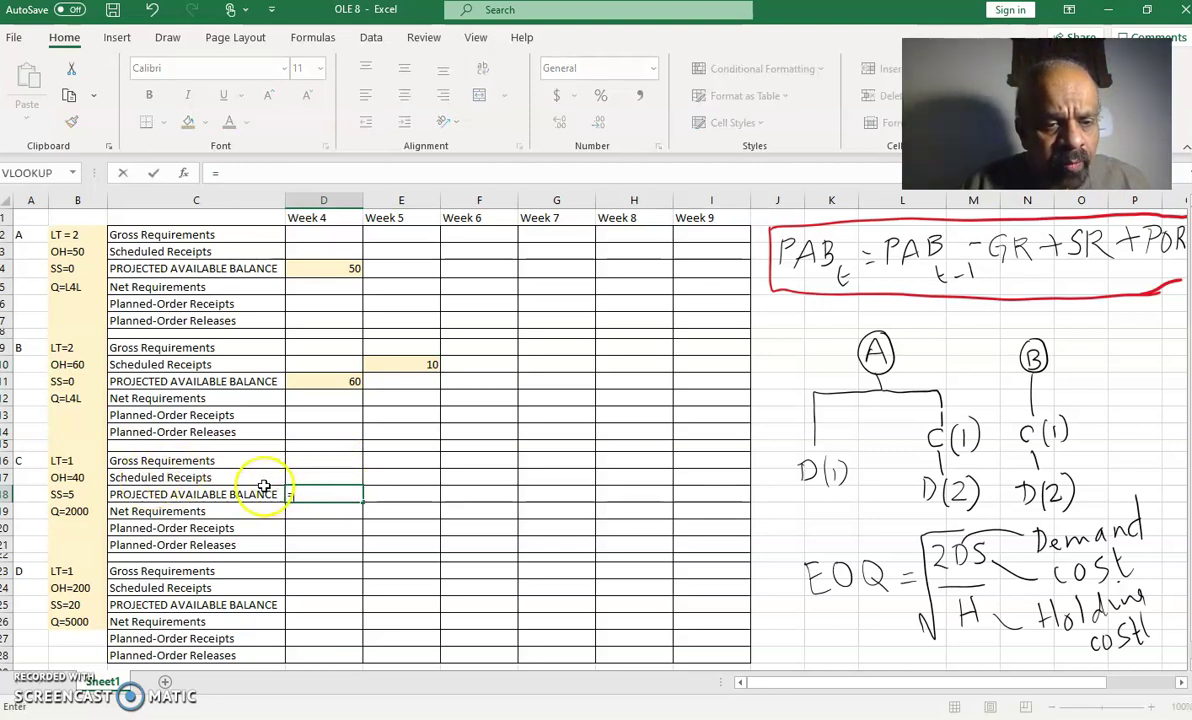
pyautogui.write('40-')
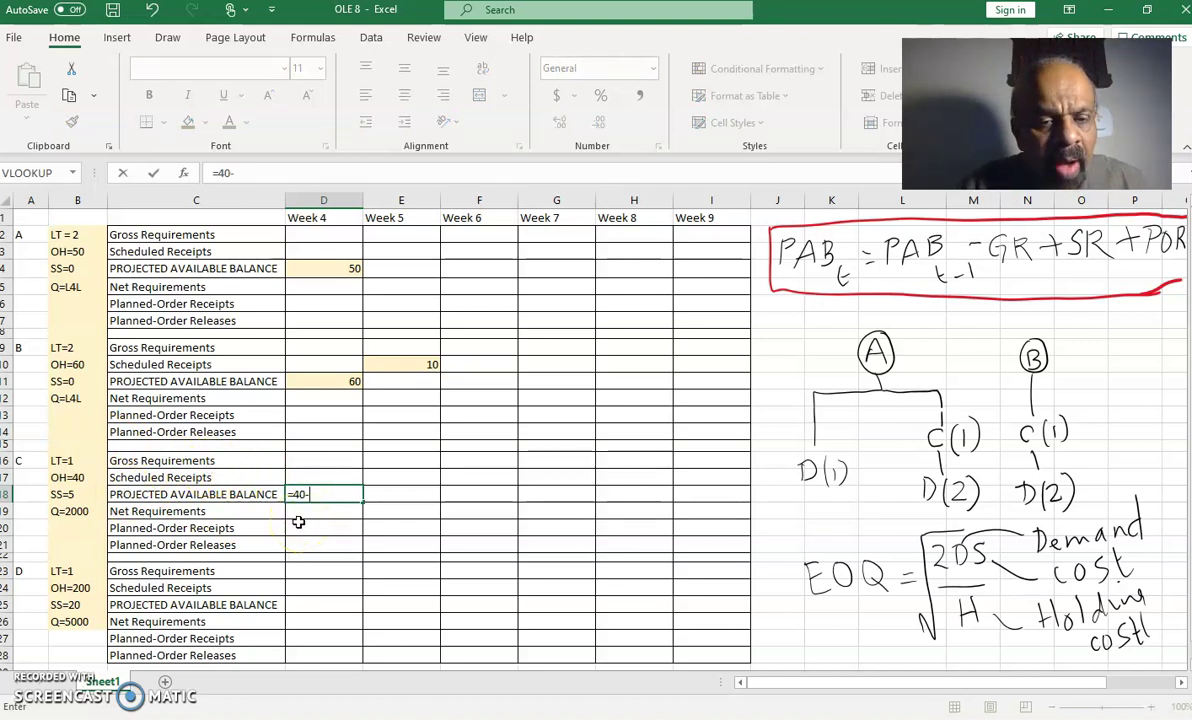
pyautogui.click(380, 520)
pyautogui.write('-5')
pyautogui.press('Return')
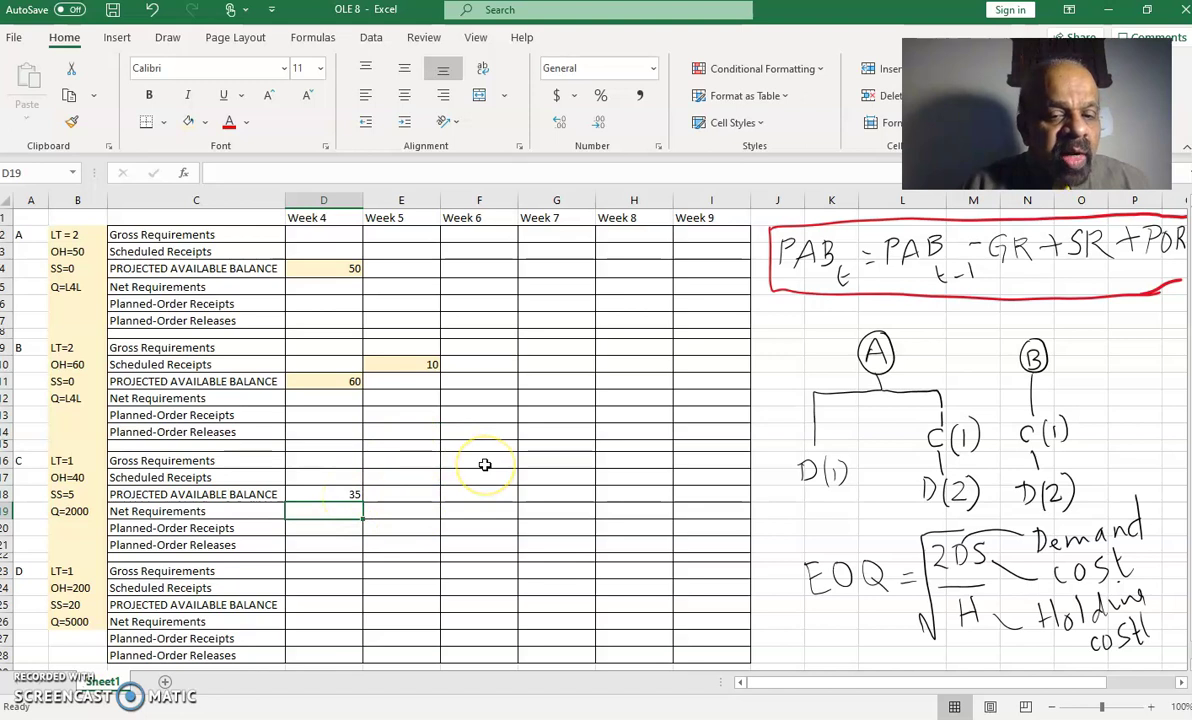
pyautogui.click(337, 492)
pyautogui.click(186, 118)
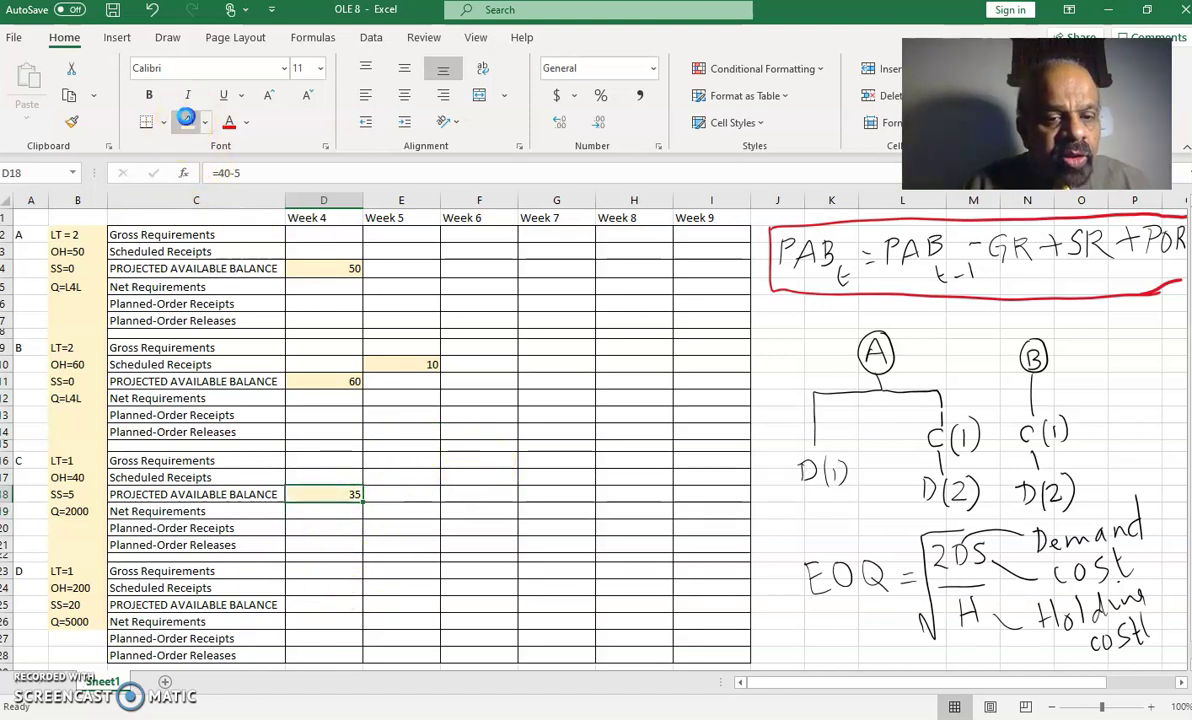
# - Enter 100 as item D's Week 4 scheduled receipt in D24
pyautogui.click(326, 605)
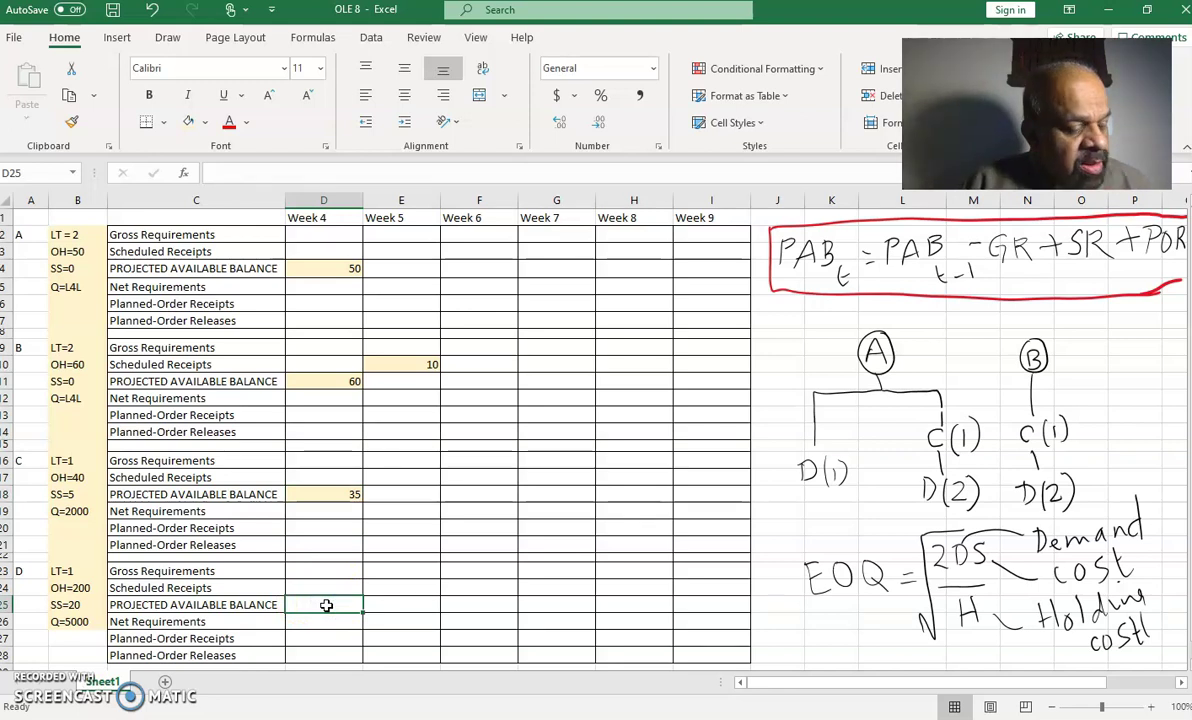
pyautogui.click(327, 588)
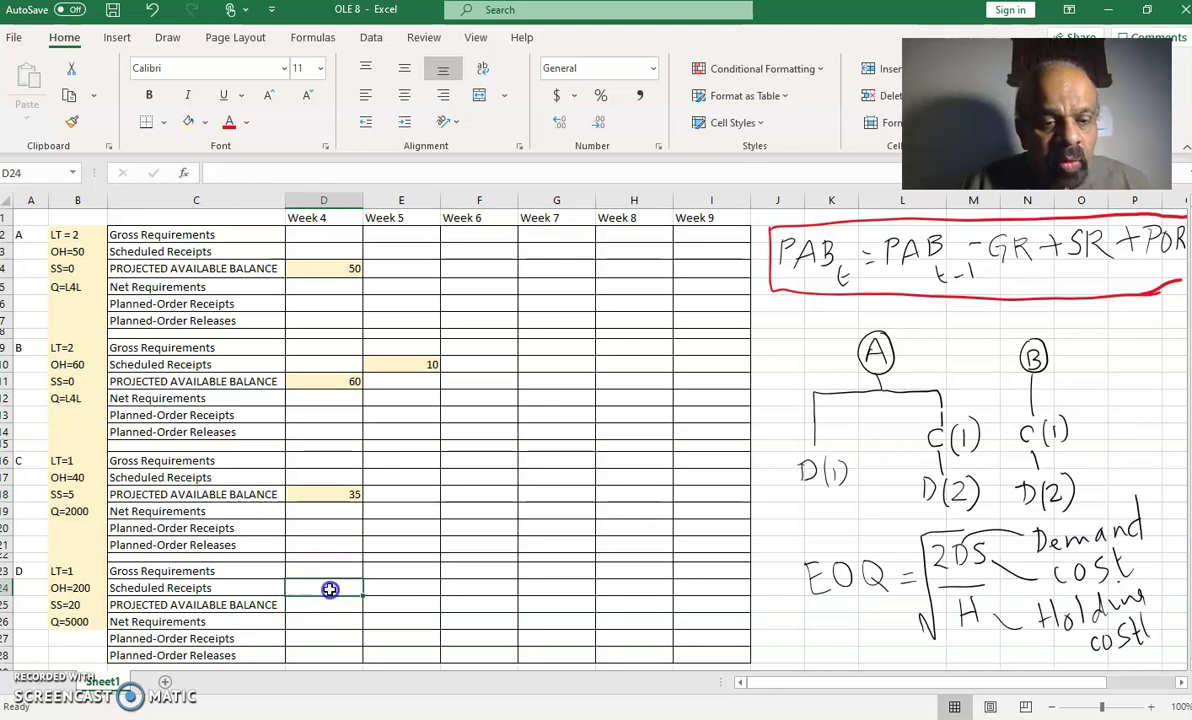
pyautogui.write('100')
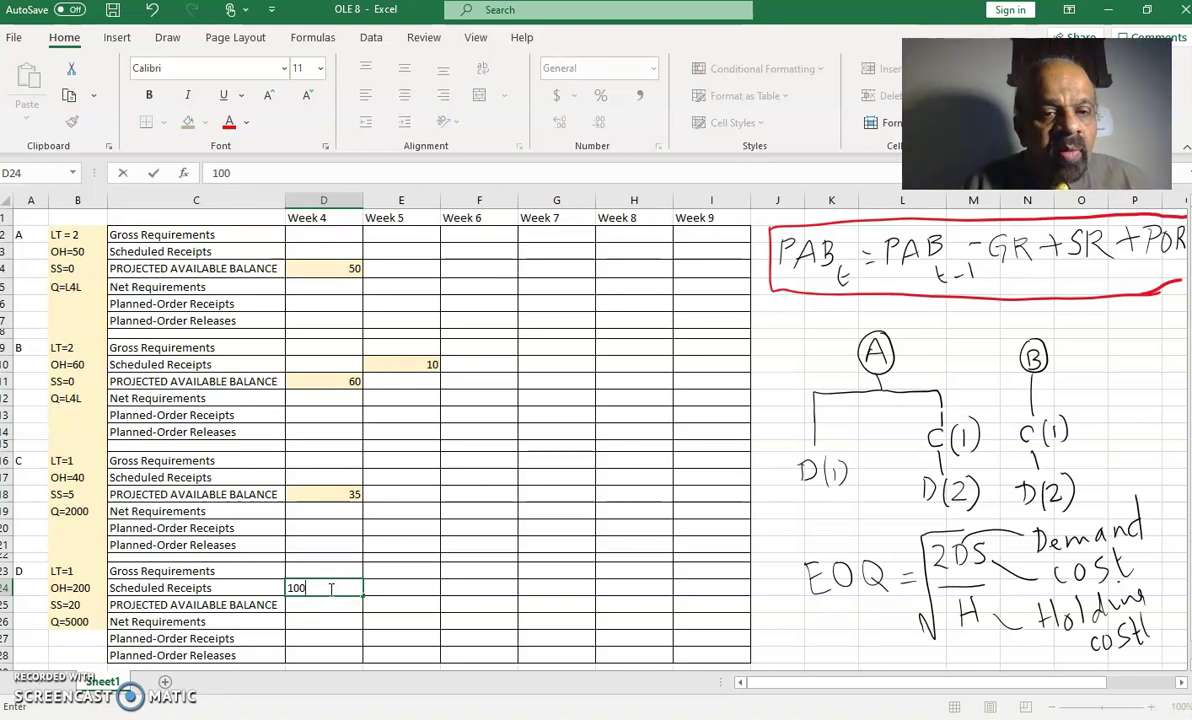
pyautogui.press('Return')
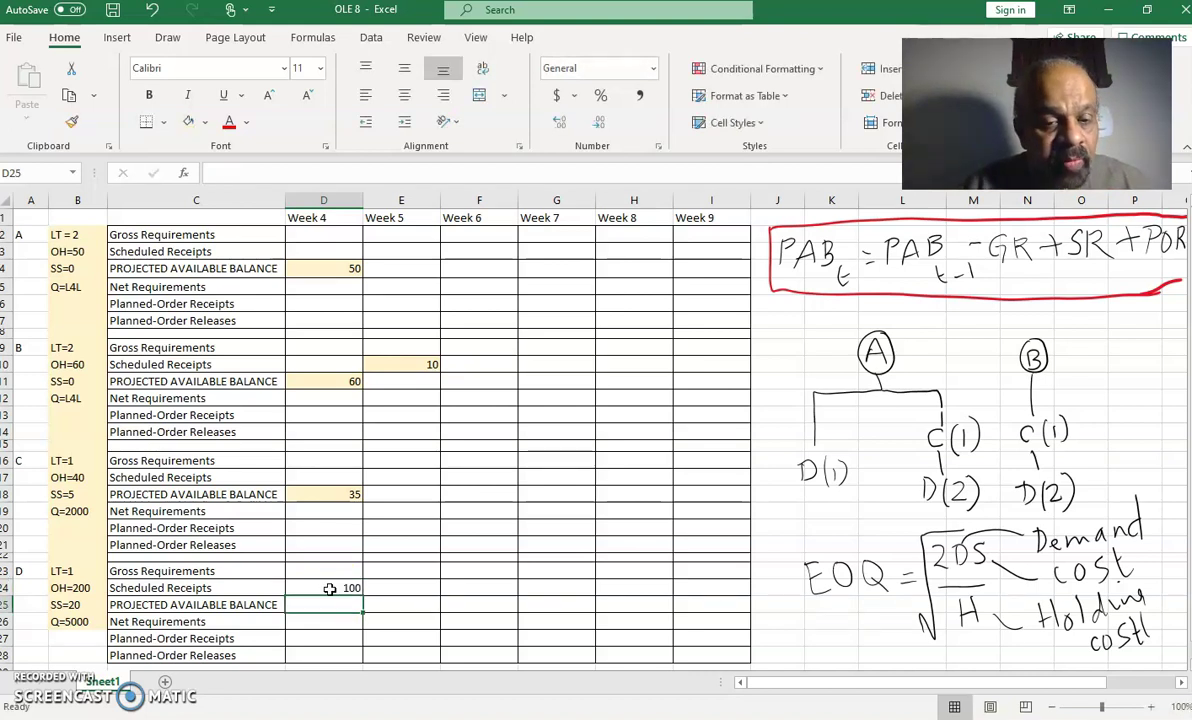
# - Enter =200-20+D24 as item D's Week 4 projected available balance in D25, and fill D24:D25 light gold
pyautogui.click(341, 612)
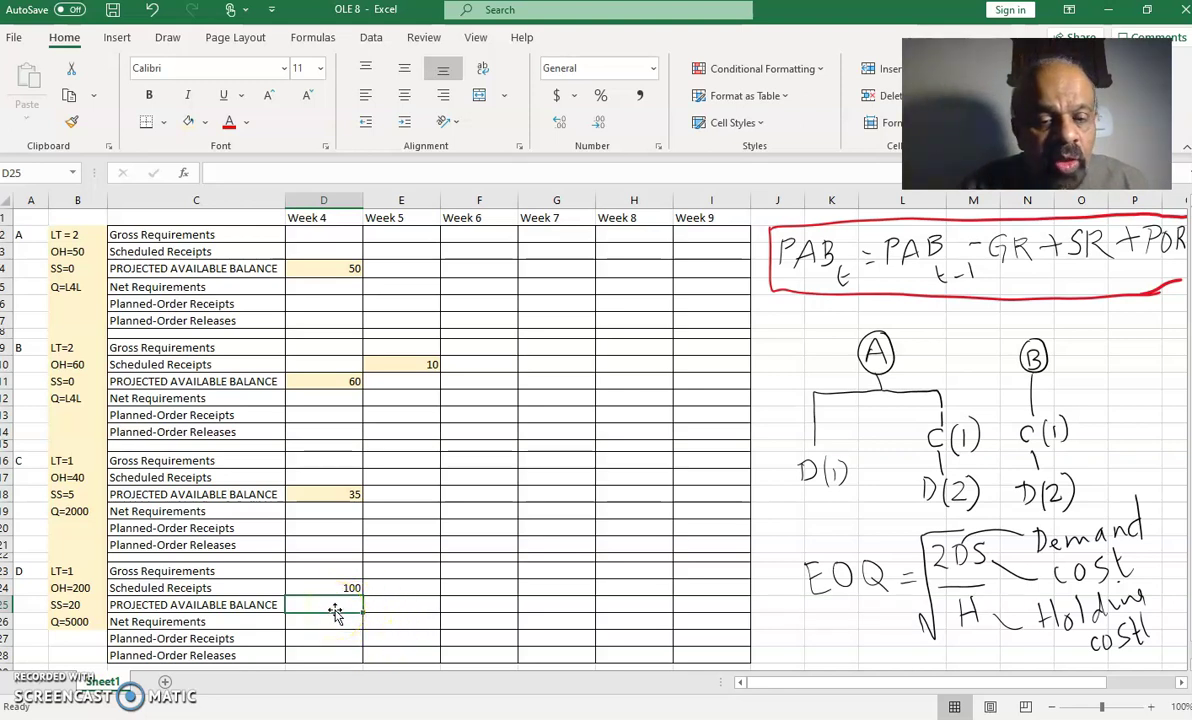
pyautogui.write('=')
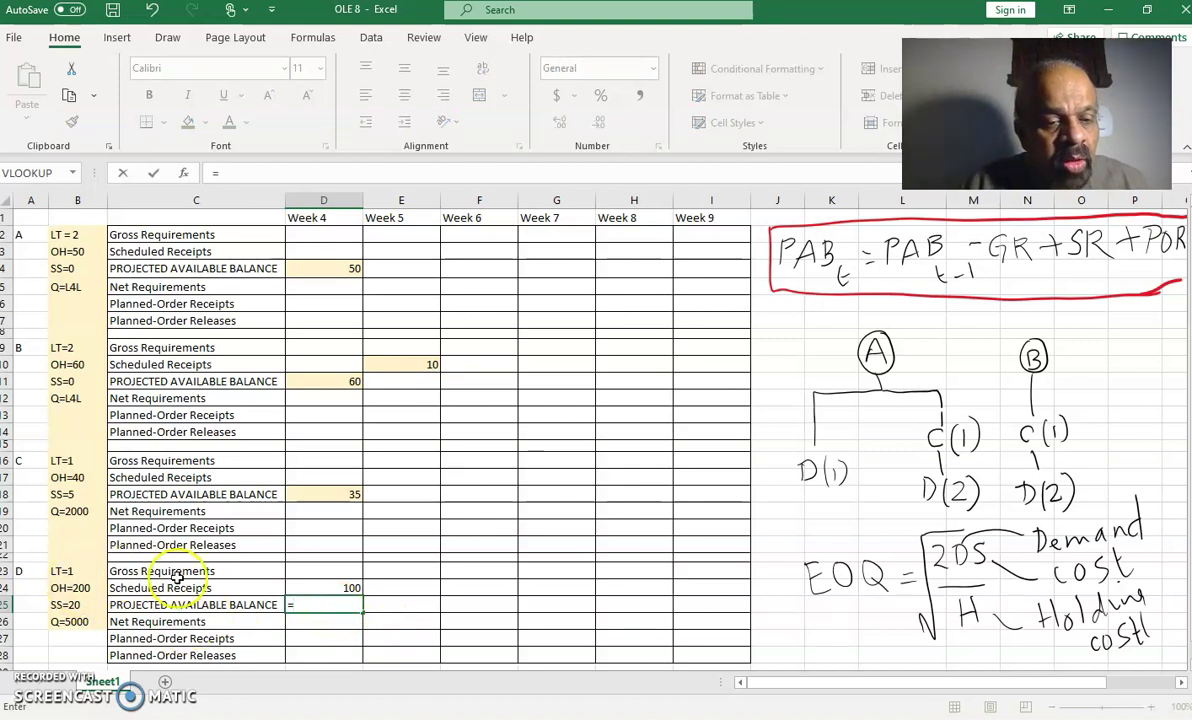
pyautogui.write('200-20+')
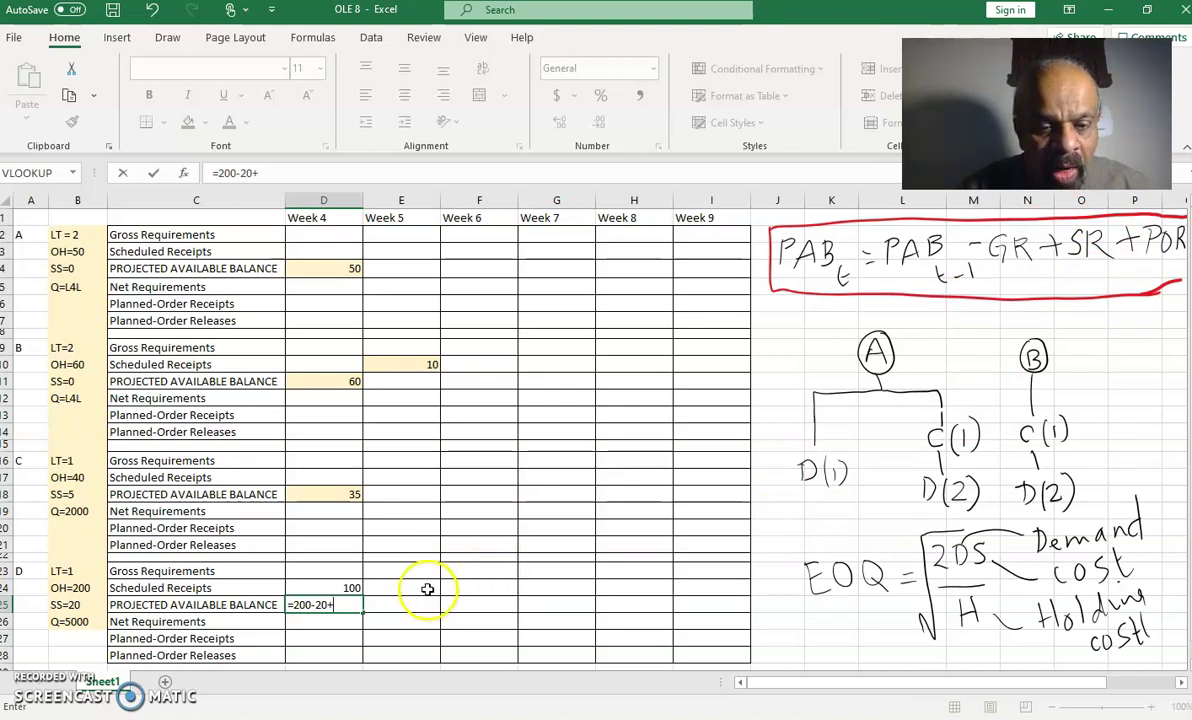
pyautogui.click(349, 587)
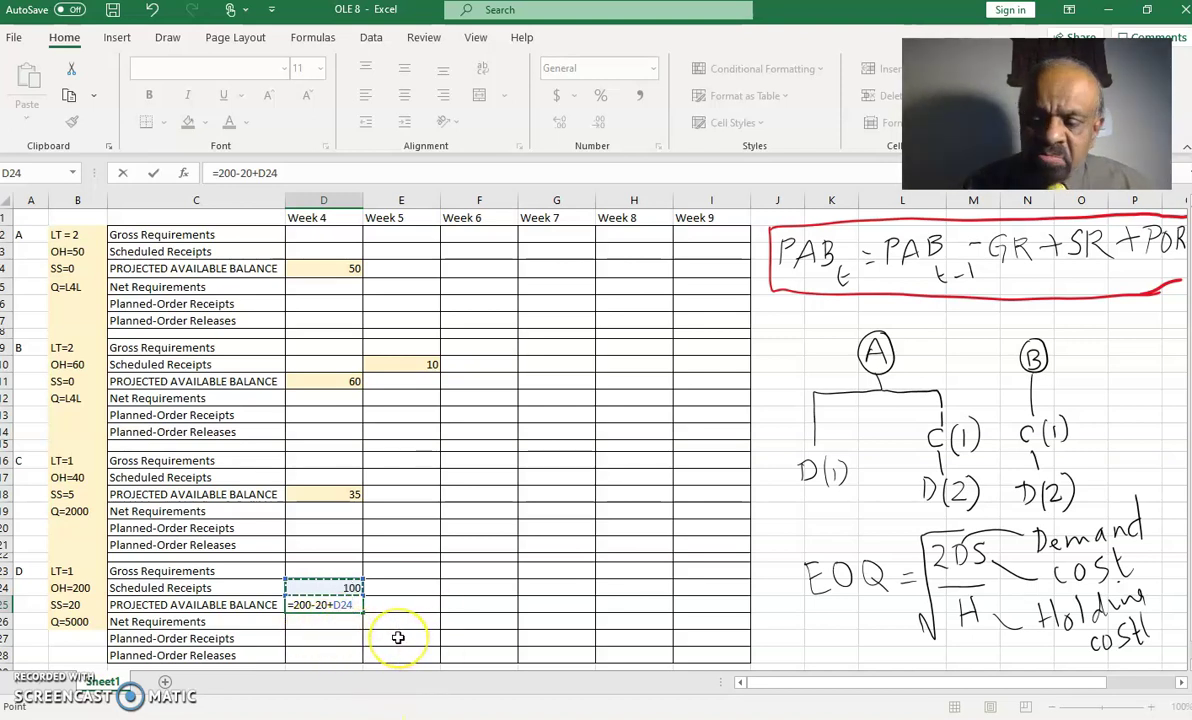
pyautogui.press('Return')
pyautogui.click(346, 606)
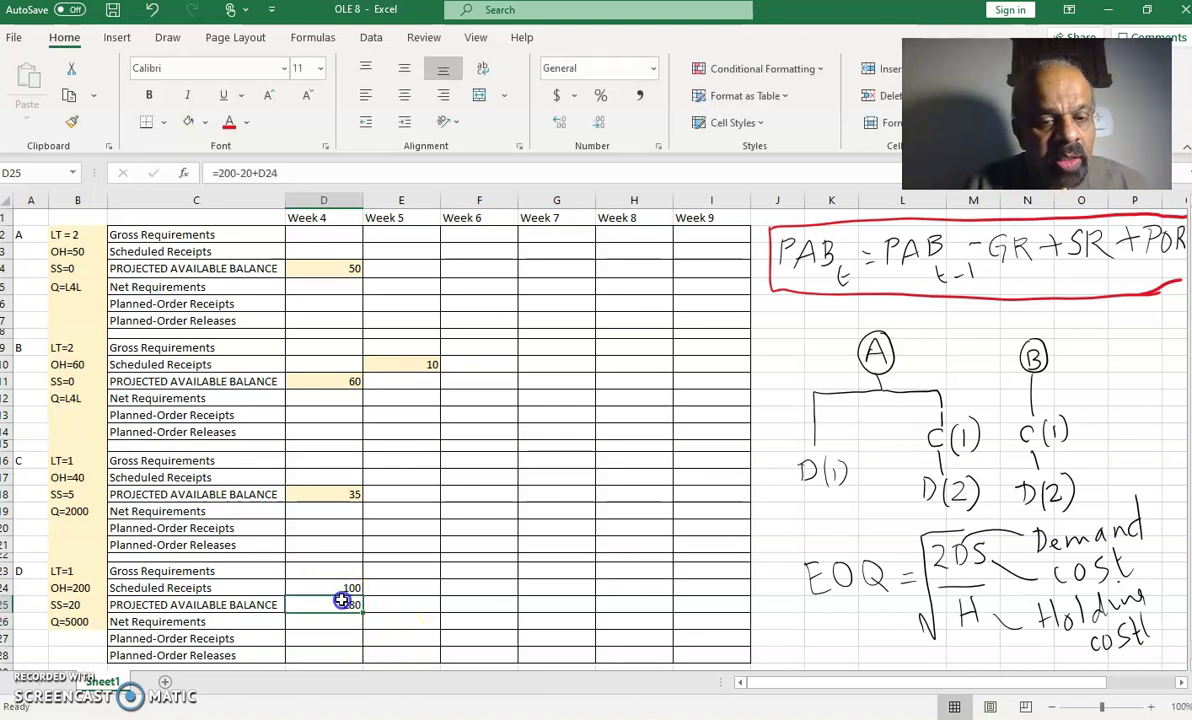
pyautogui.moveTo(345, 589); pyautogui.dragTo(346, 606)
pyautogui.click(186, 121)
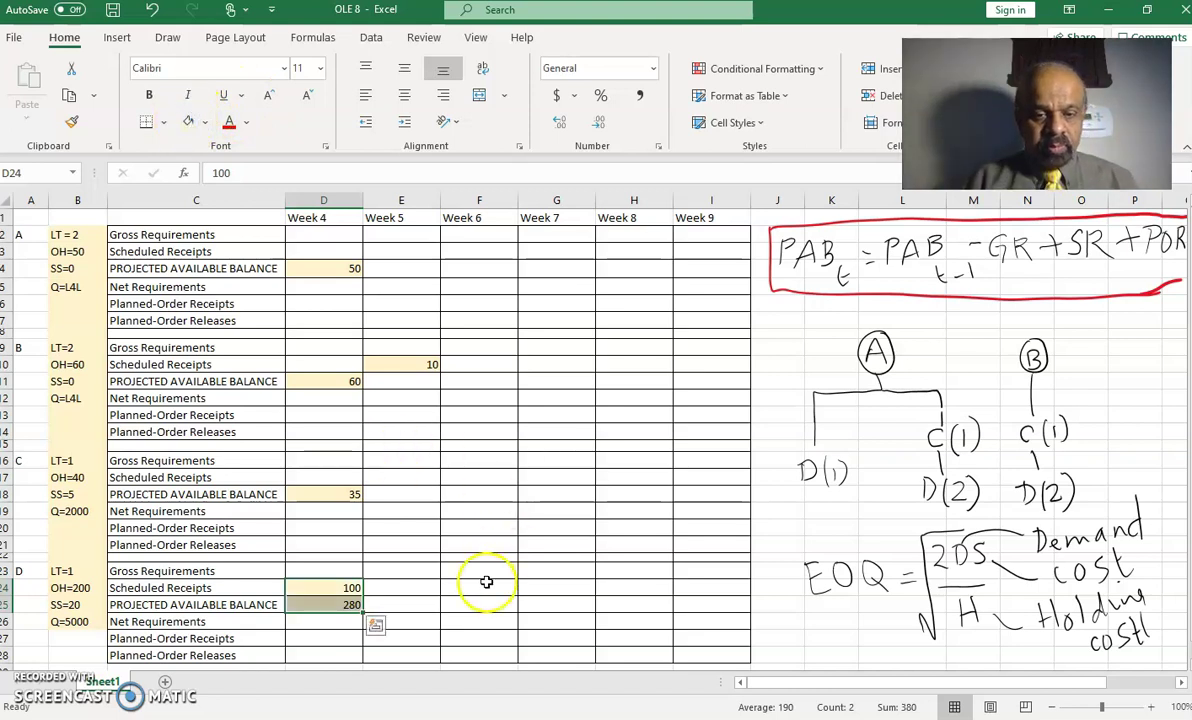
# - Make the Week 4 projected available balances of all four items bold, in D25, D18, D11 and D4
pyautogui.click(346, 606)
pyautogui.click(149, 94)
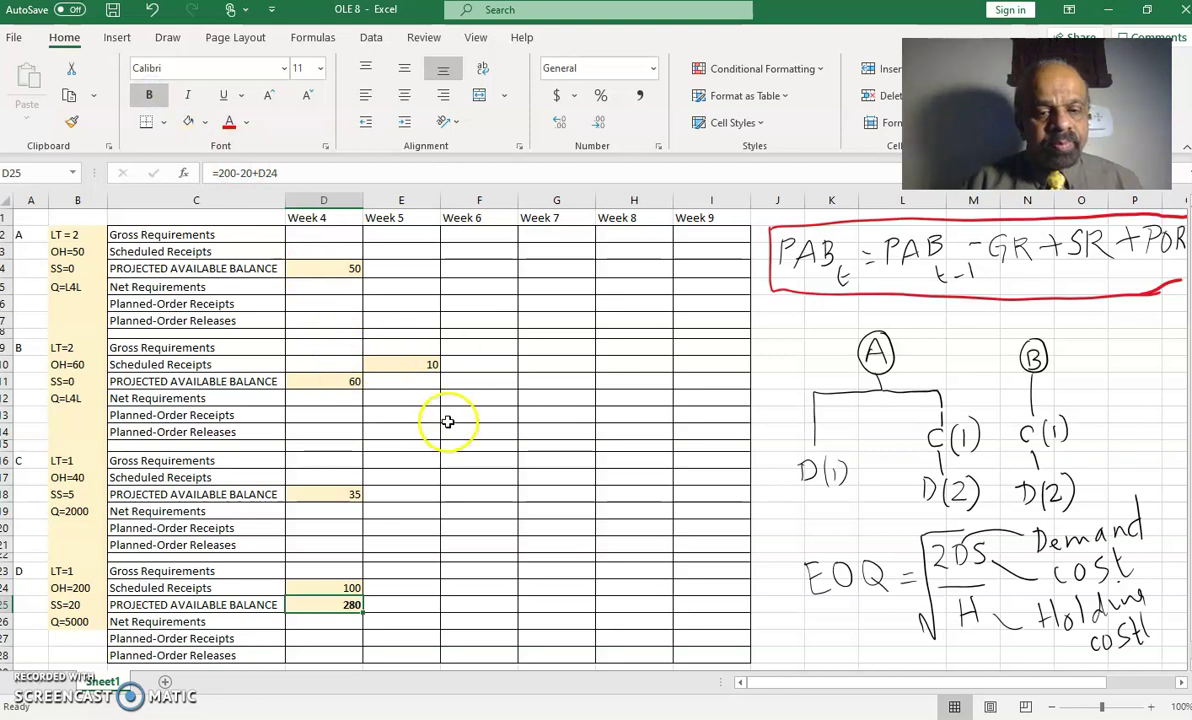
pyautogui.click(354, 494)
pyautogui.click(149, 94)
pyautogui.click(349, 382)
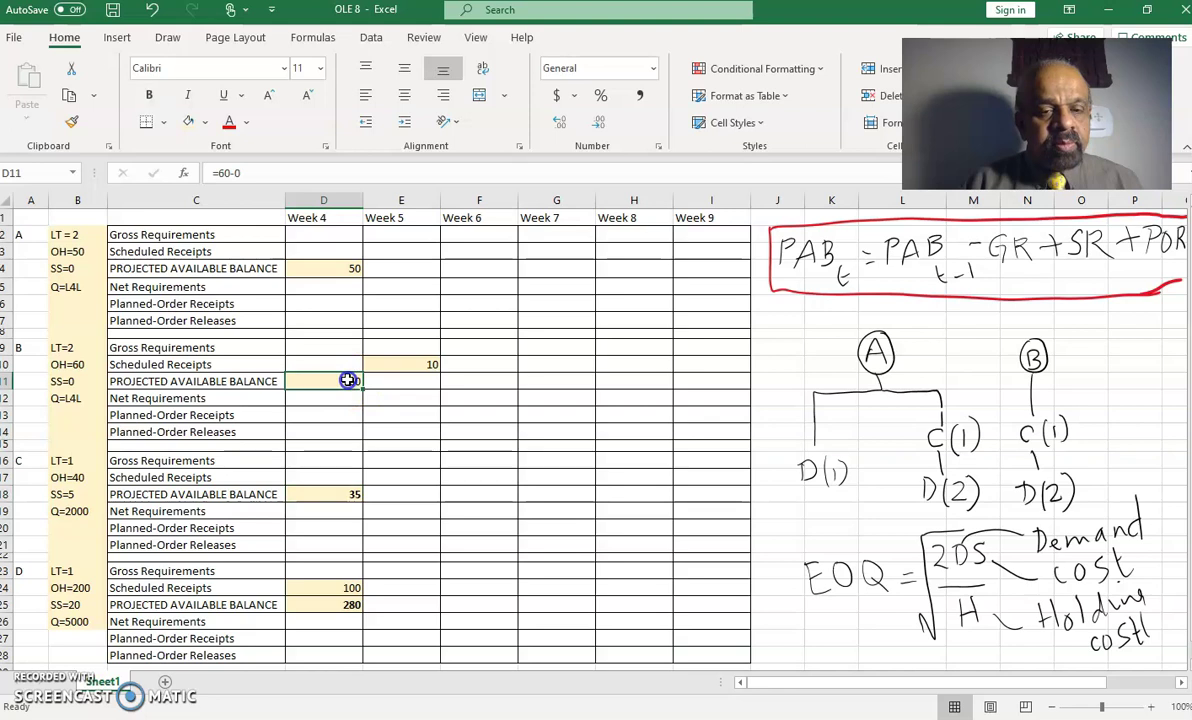
pyautogui.click(149, 94)
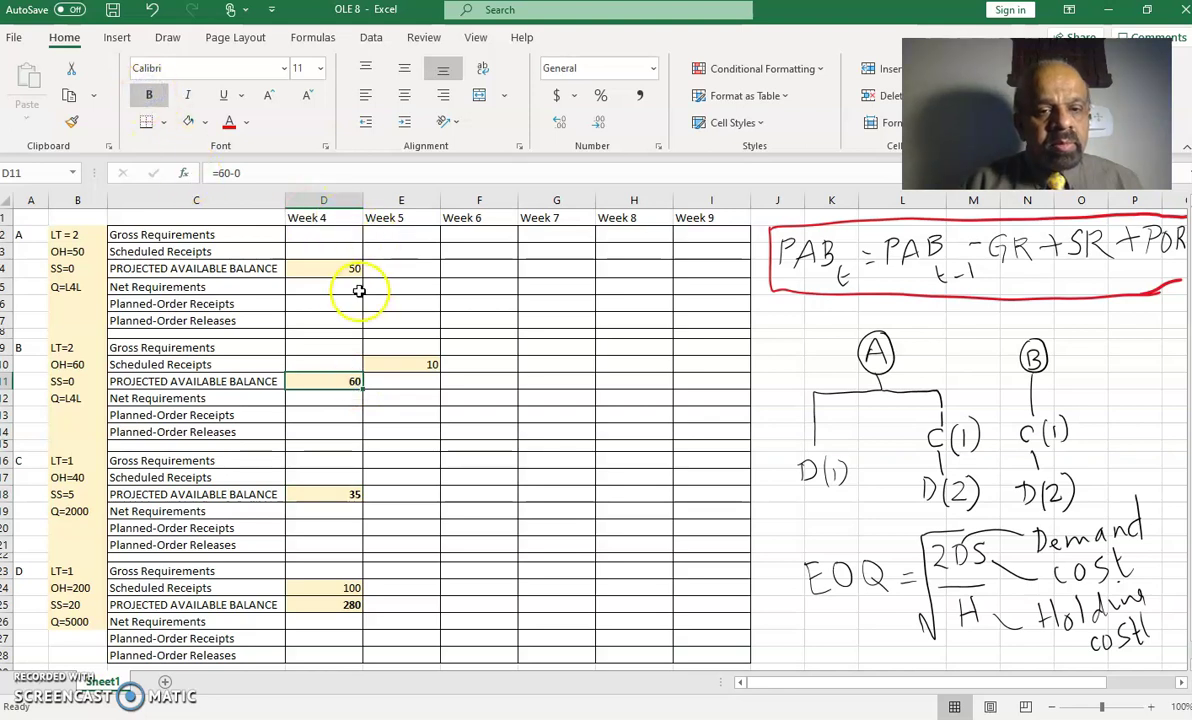
pyautogui.click(336, 268)
pyautogui.click(150, 95)
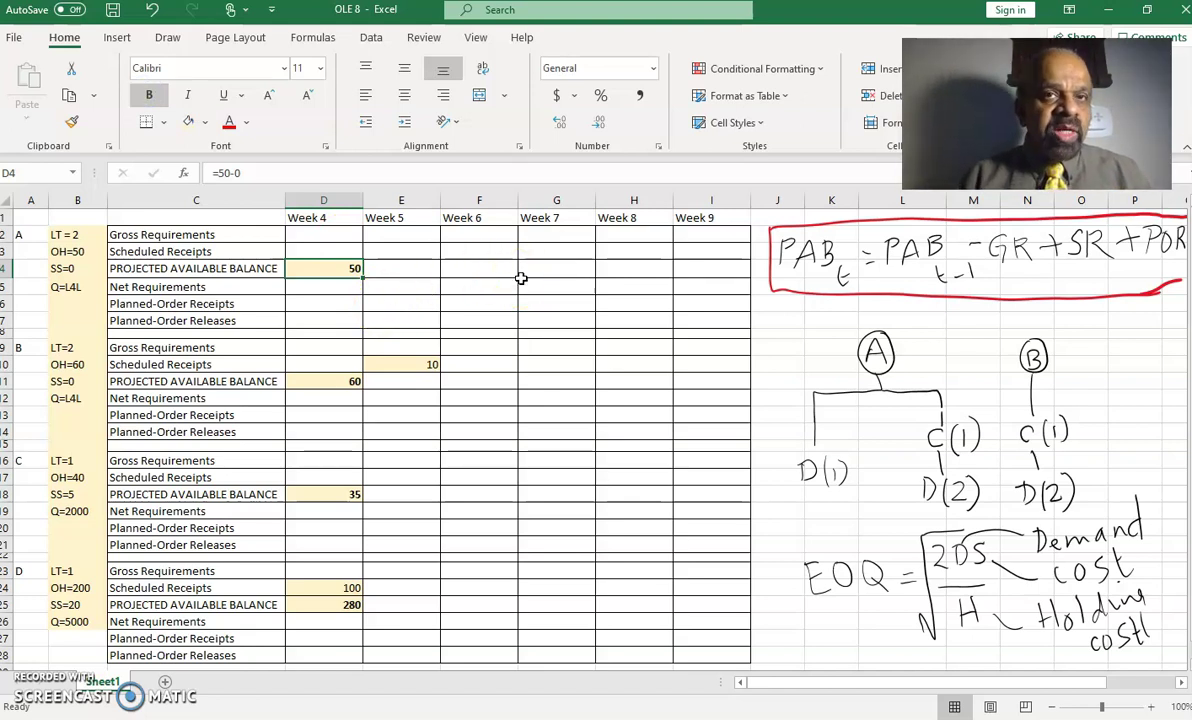
# - Enter the Week 9 gross requirements: 1250 for item A in I2, 470 for B in I9 and 270 for D in I23
pyautogui.click(716, 238)
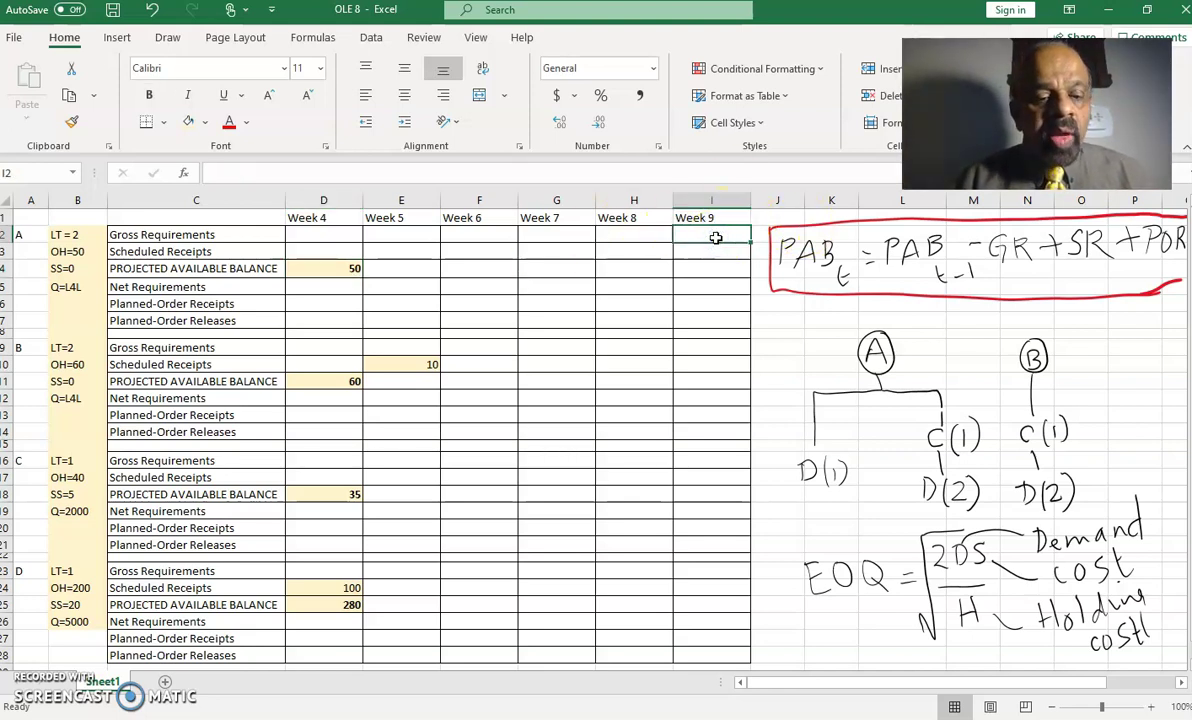
pyautogui.write('1250')
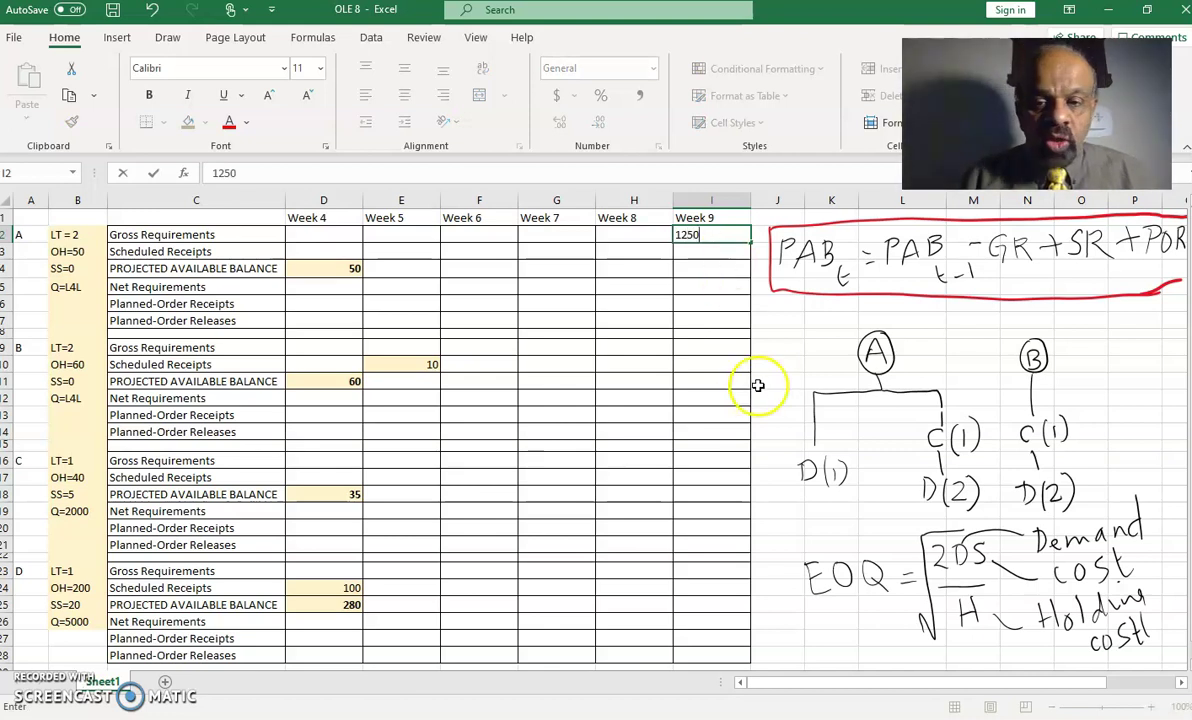
pyautogui.click(717, 346)
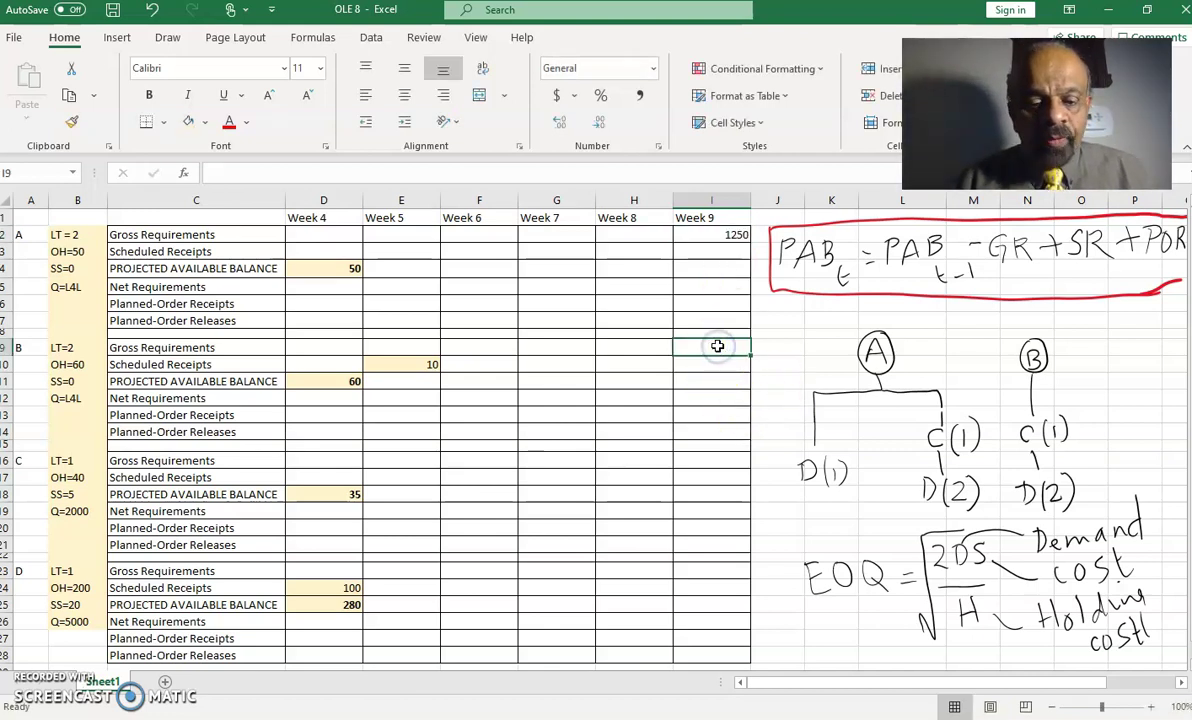
pyautogui.write('470')
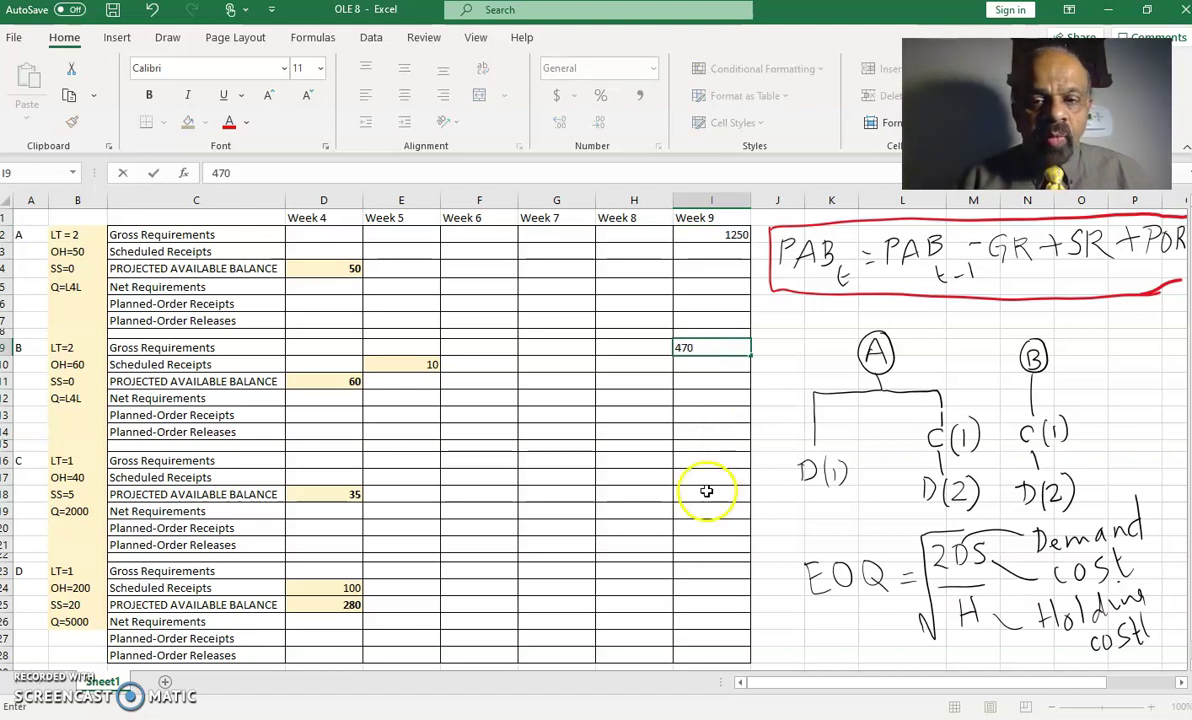
pyautogui.click(700, 572)
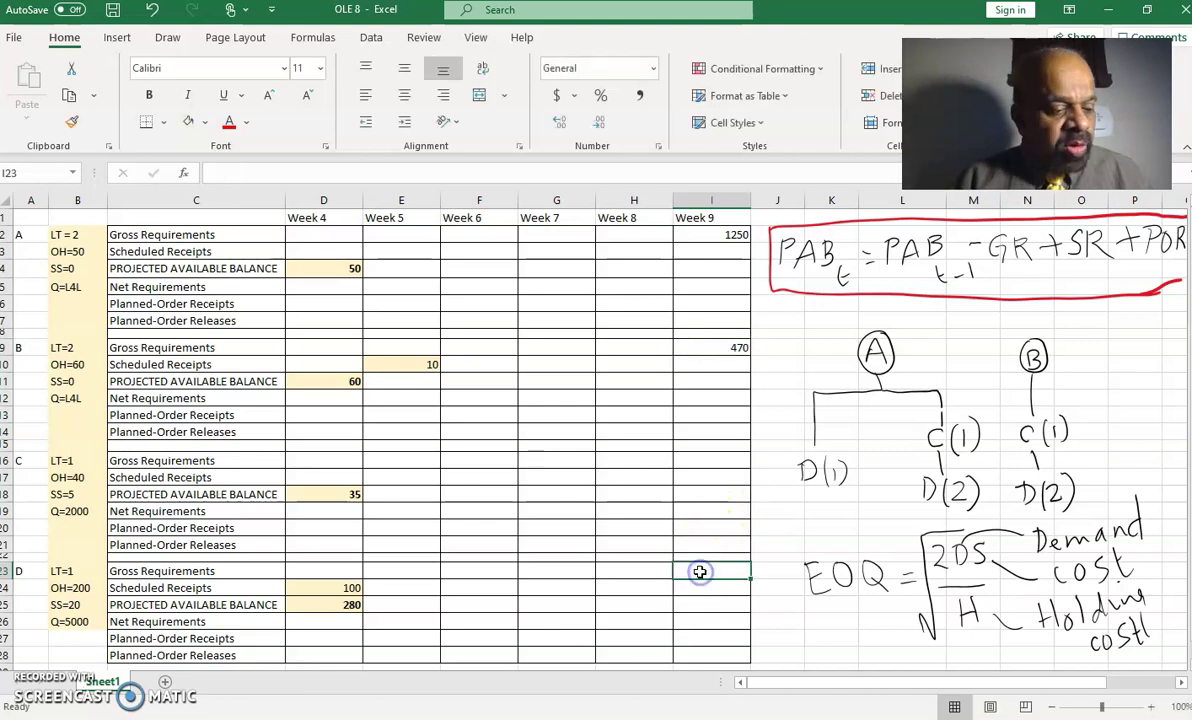
pyautogui.write('270')
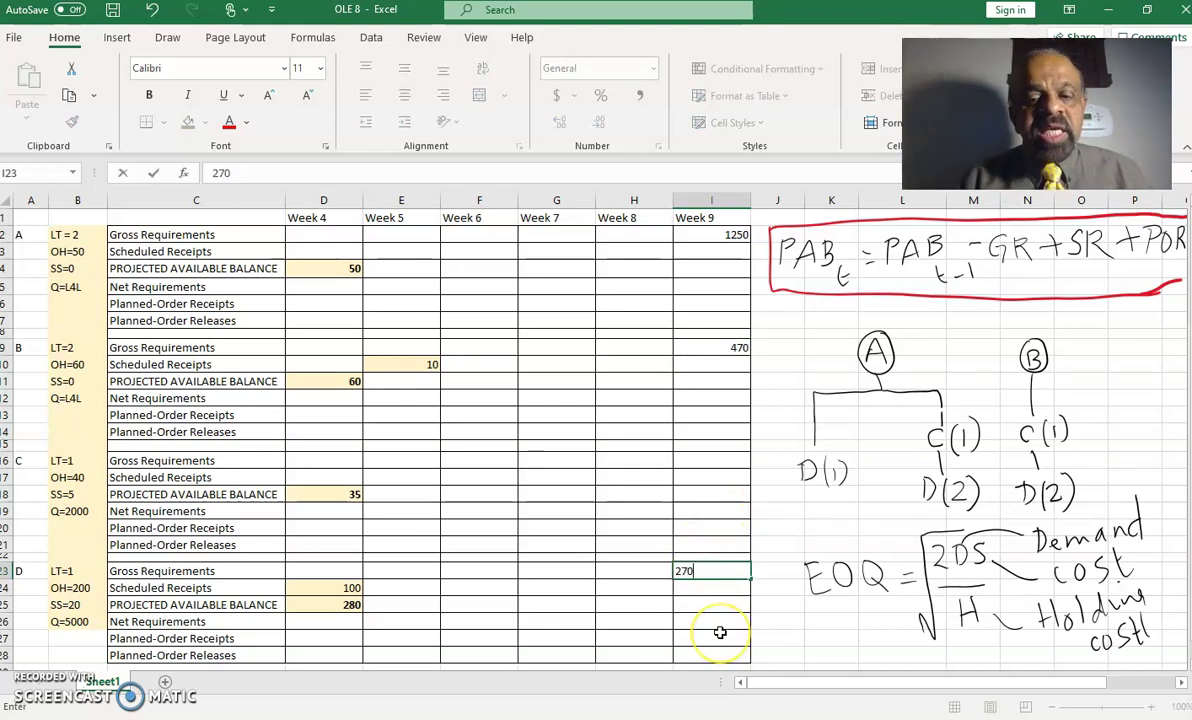
# - Fill the Week 9 gross requirement cells of items A, B and D (I2, I9, I23) light gold
pyautogui.click(736, 234)
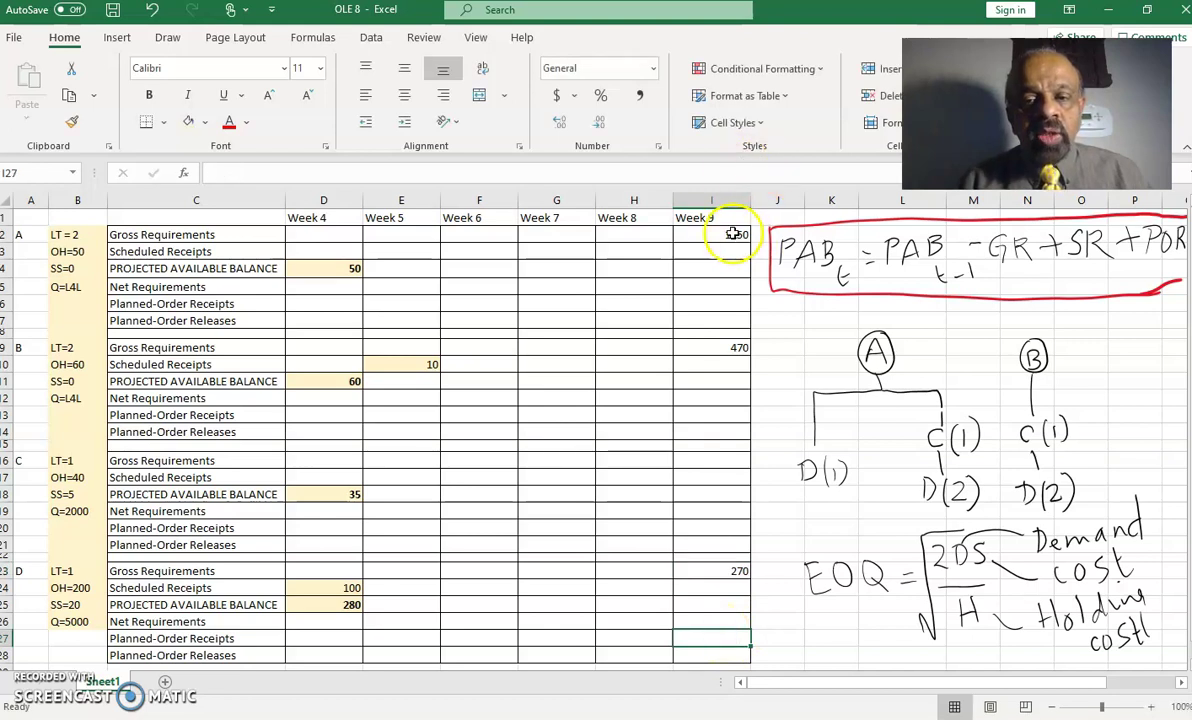
pyautogui.click(187, 121)
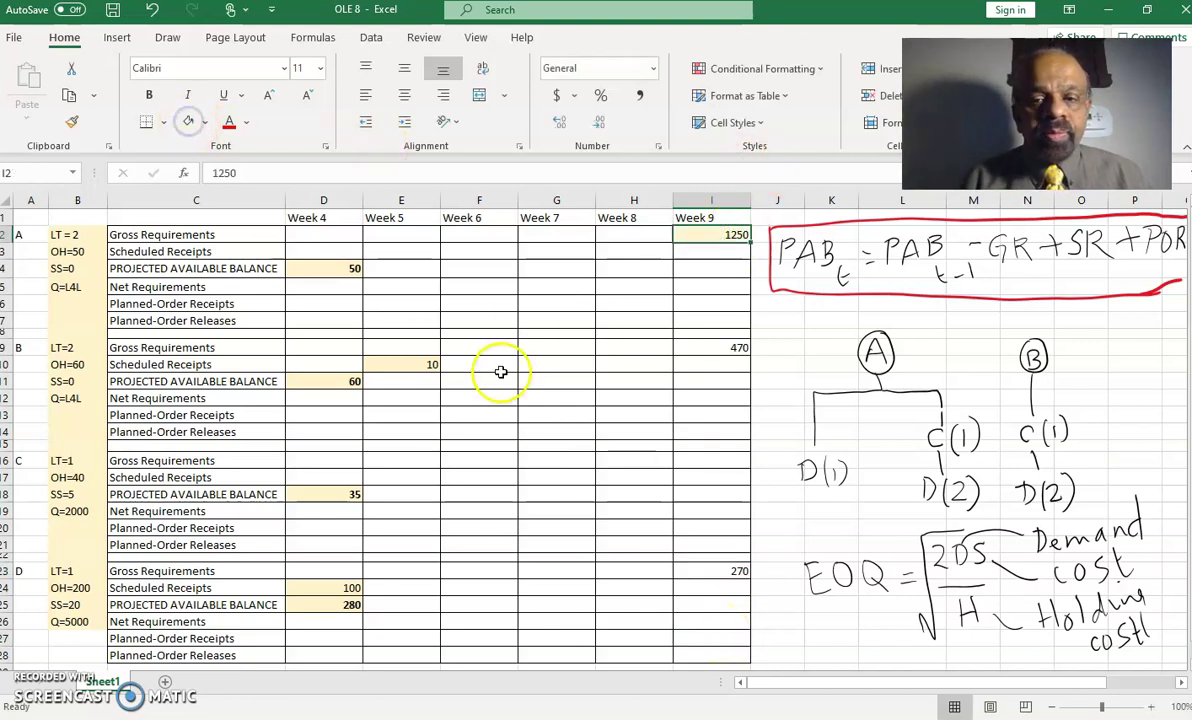
pyautogui.click(706, 348)
pyautogui.click(185, 121)
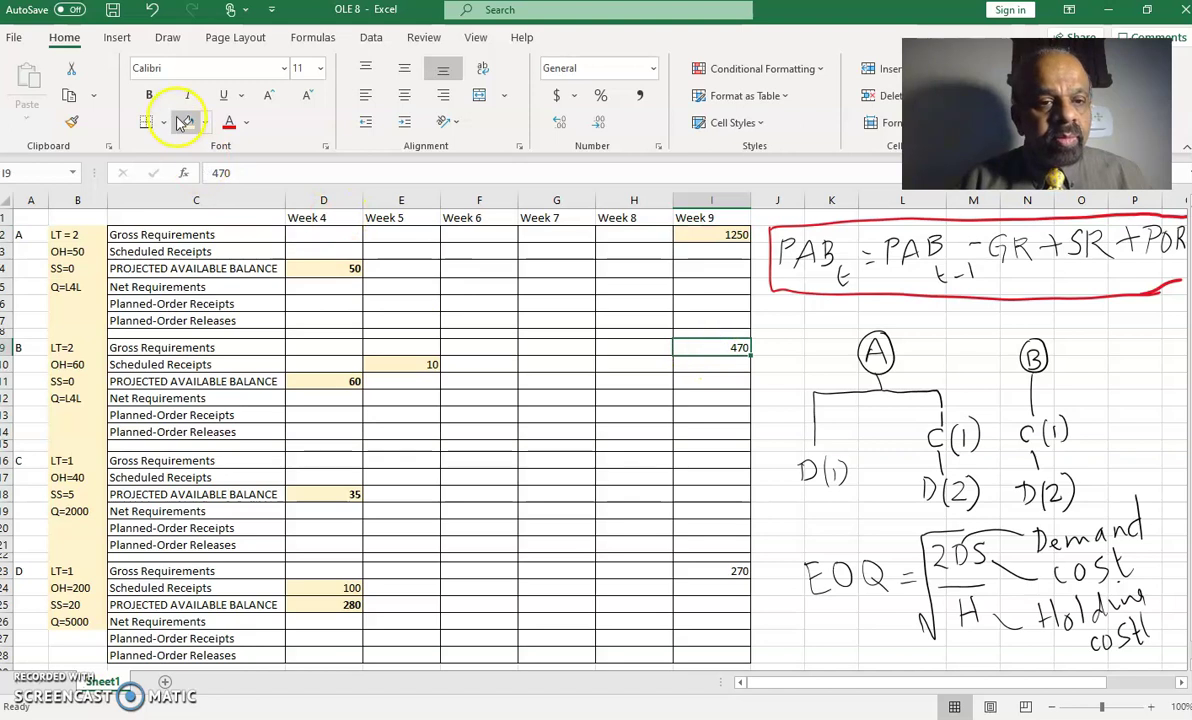
pyautogui.click(734, 571)
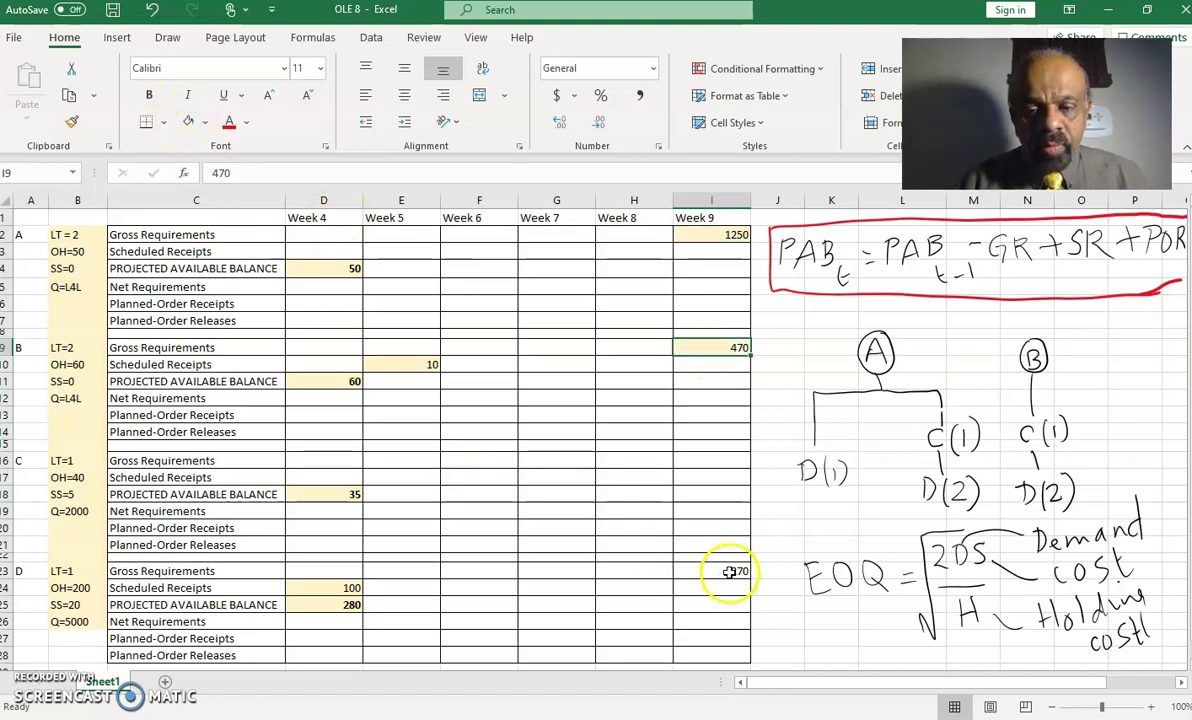
pyautogui.click(187, 121)
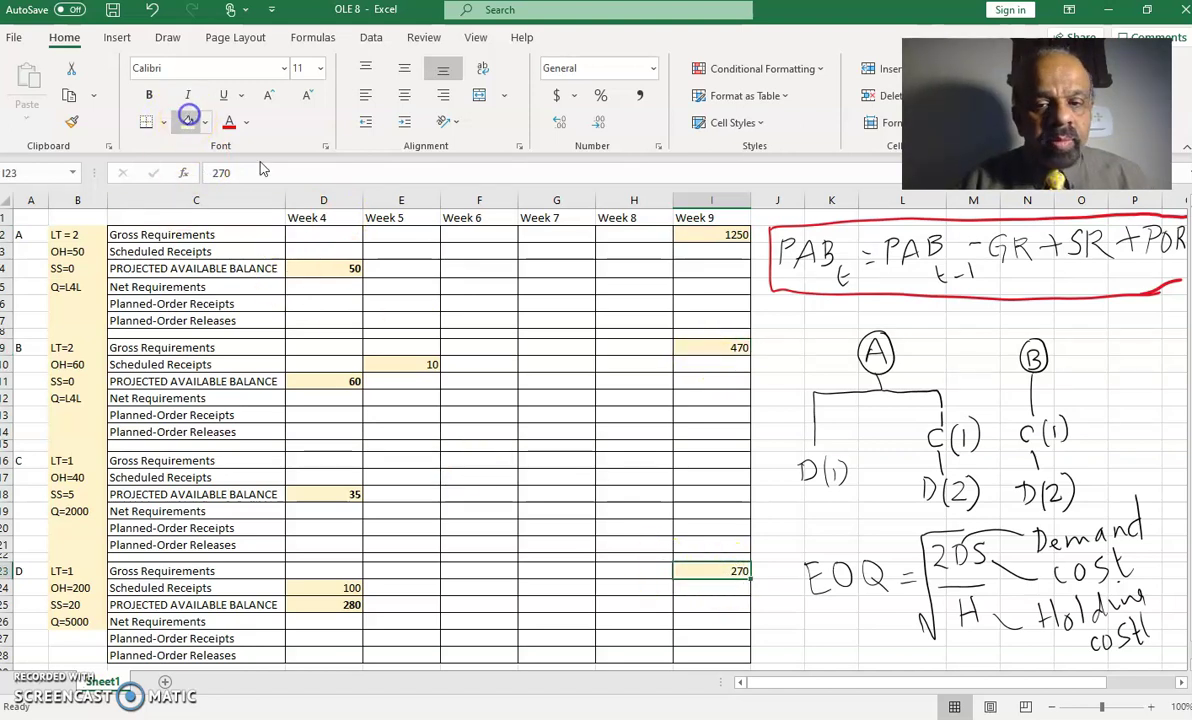
pyautogui.click(509, 410)
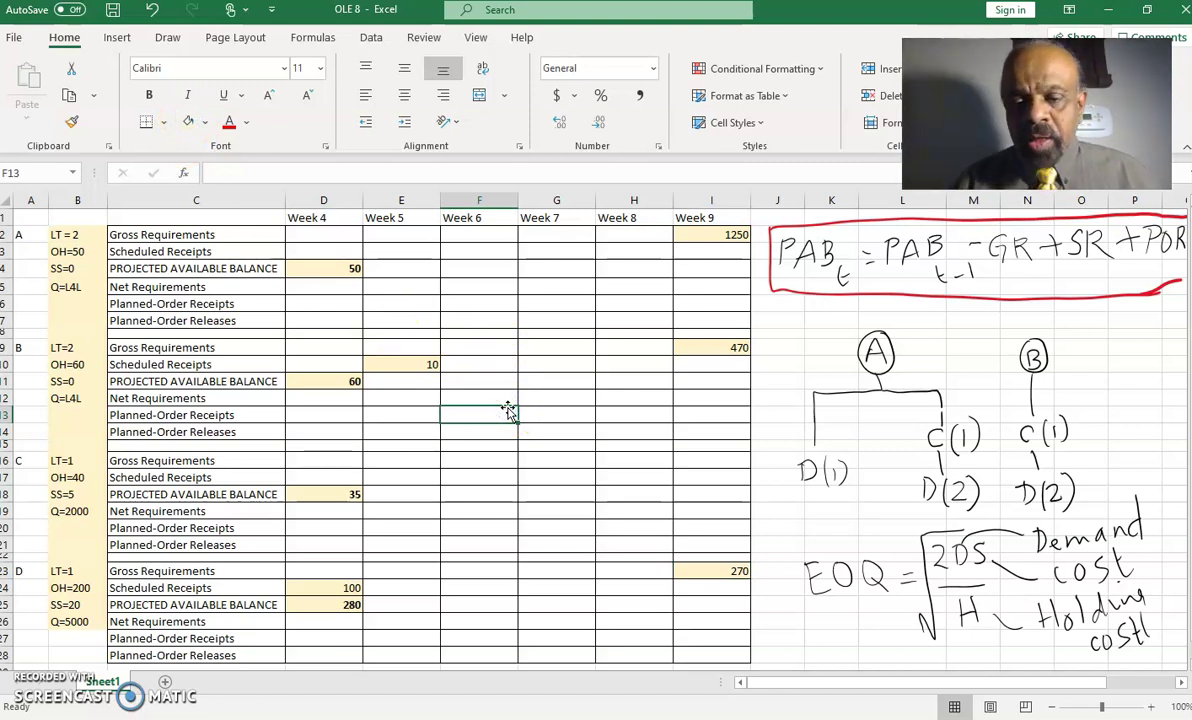
pyautogui.click(409, 348)
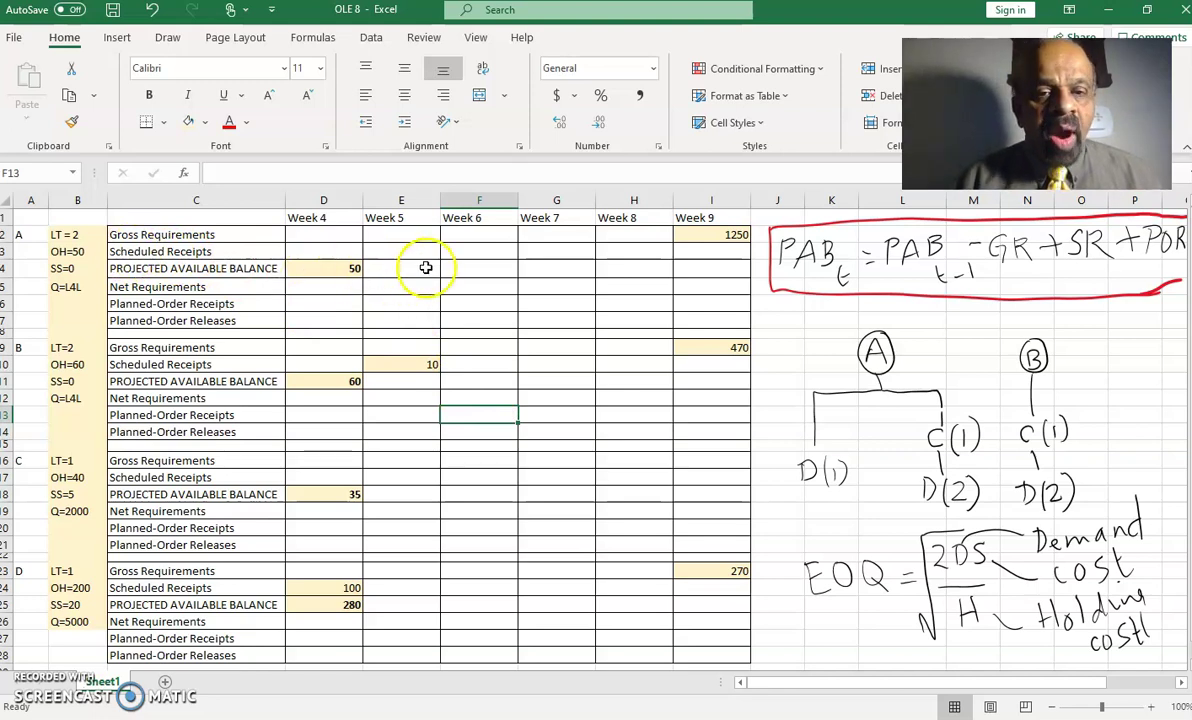
# - Enter 50 as item A's projected available balance for each of Weeks 5 to 8, in E4:H4
pyautogui.click(336, 269)
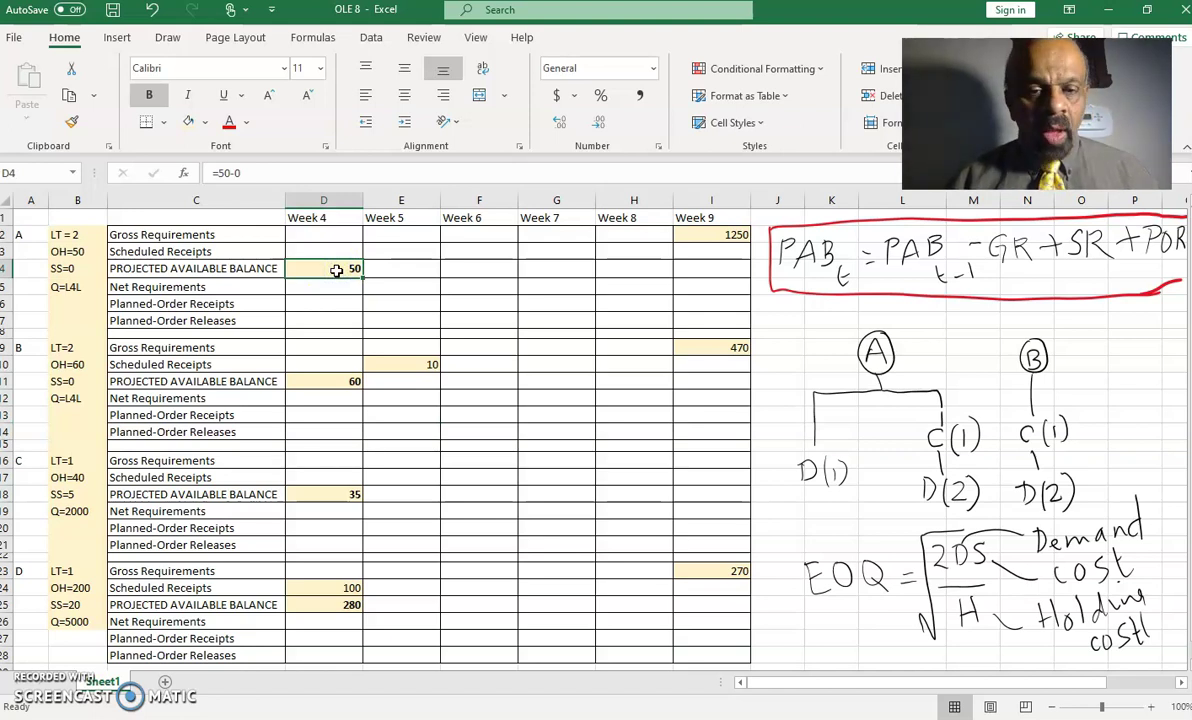
pyautogui.press('Right')
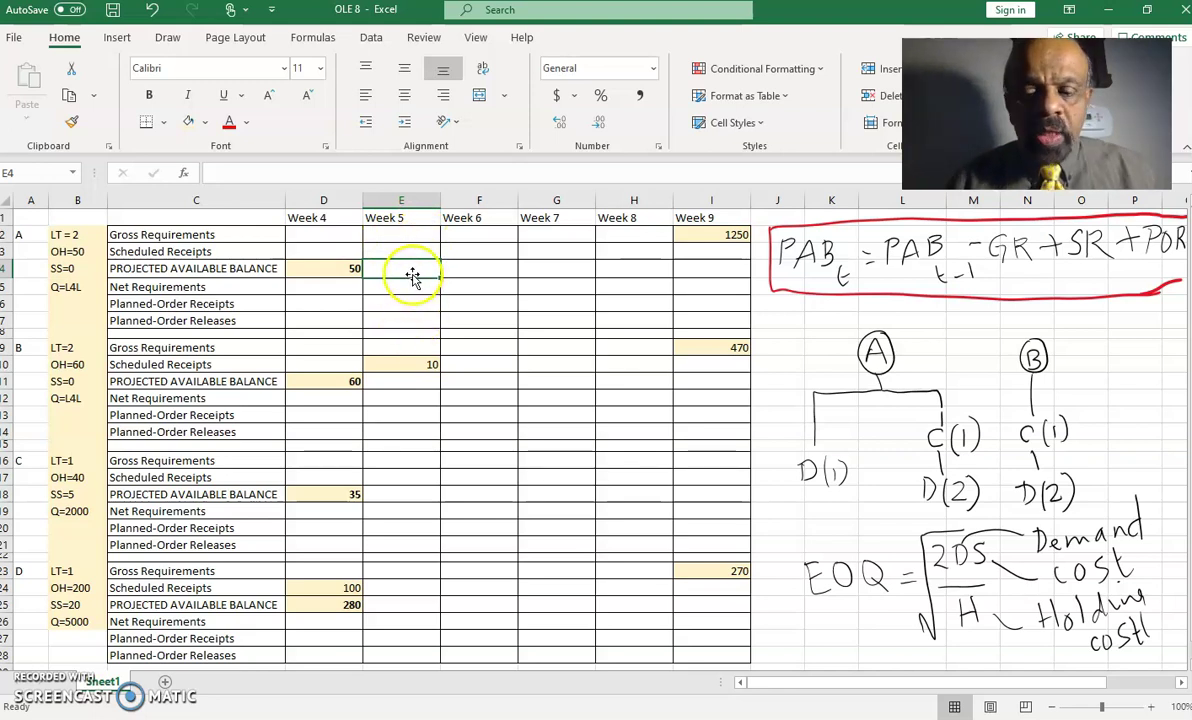
pyautogui.write('50')
pyautogui.press('Tab')
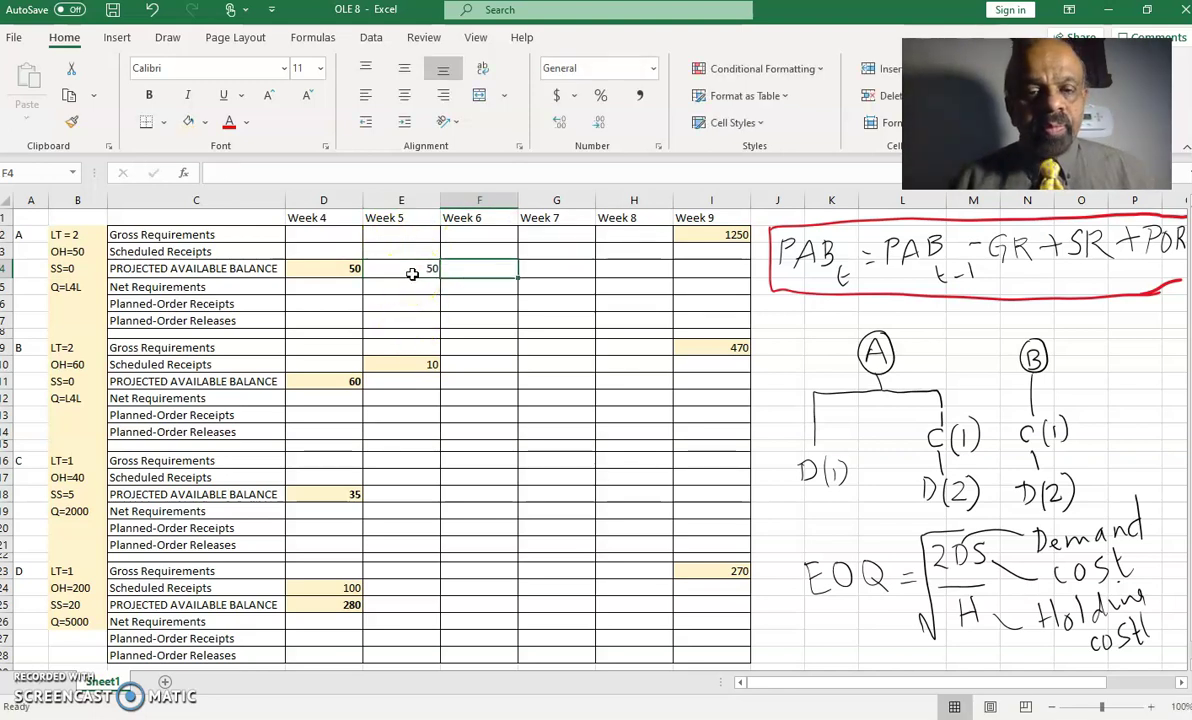
pyautogui.write('50')
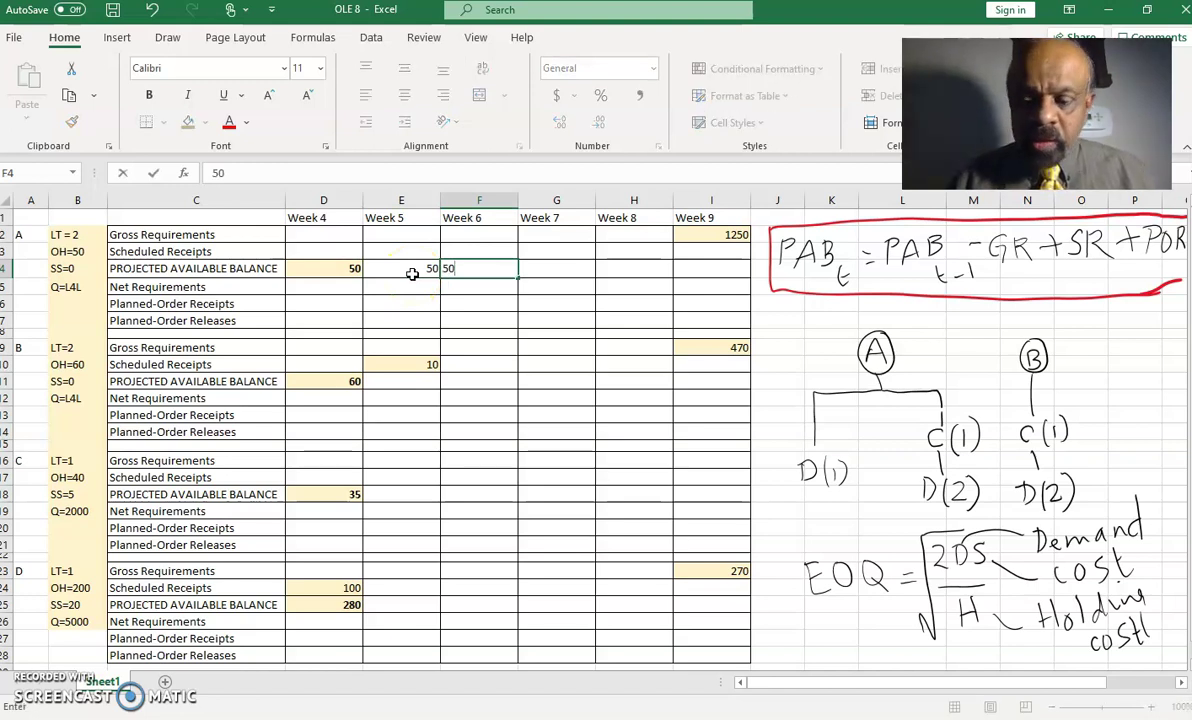
pyautogui.press('Tab')
pyautogui.write('50')
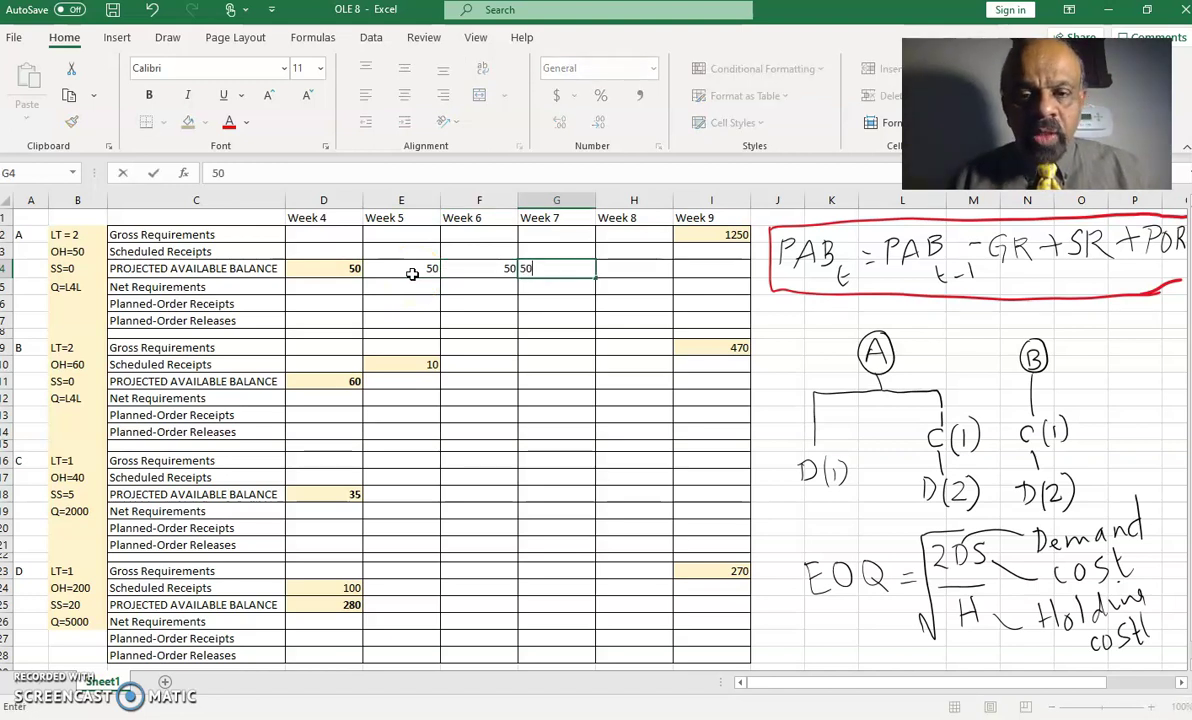
pyautogui.press('Tab')
pyautogui.write('50')
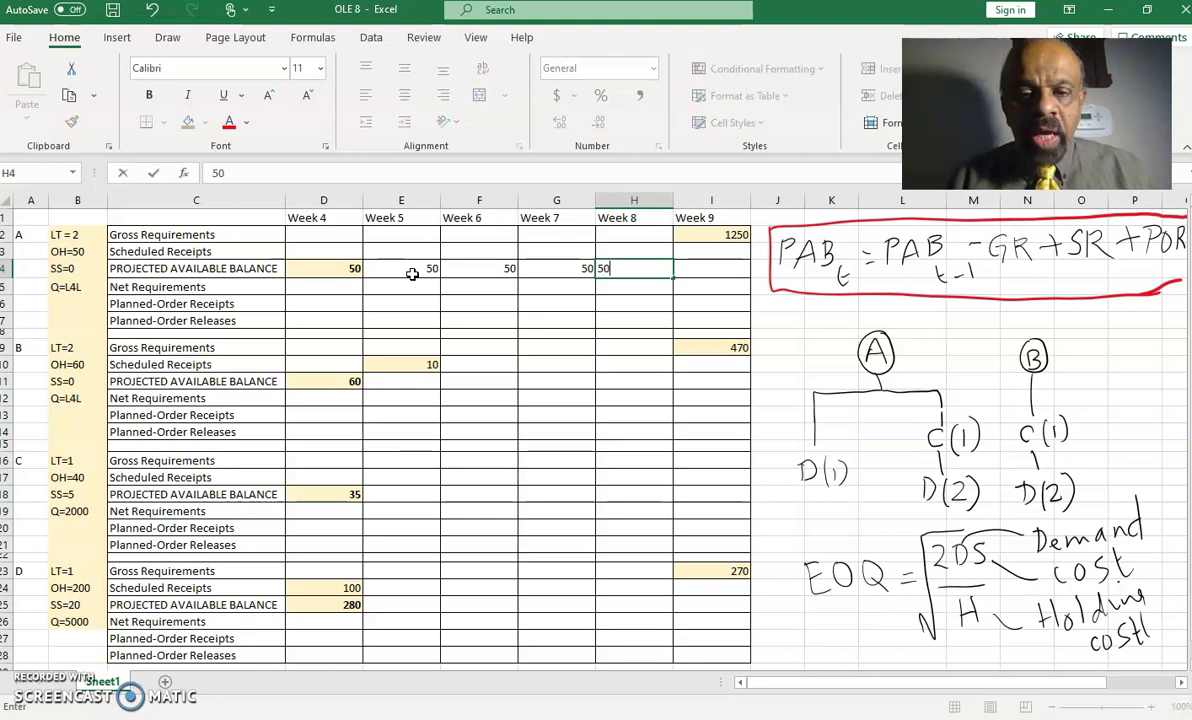
pyautogui.press('Tab')
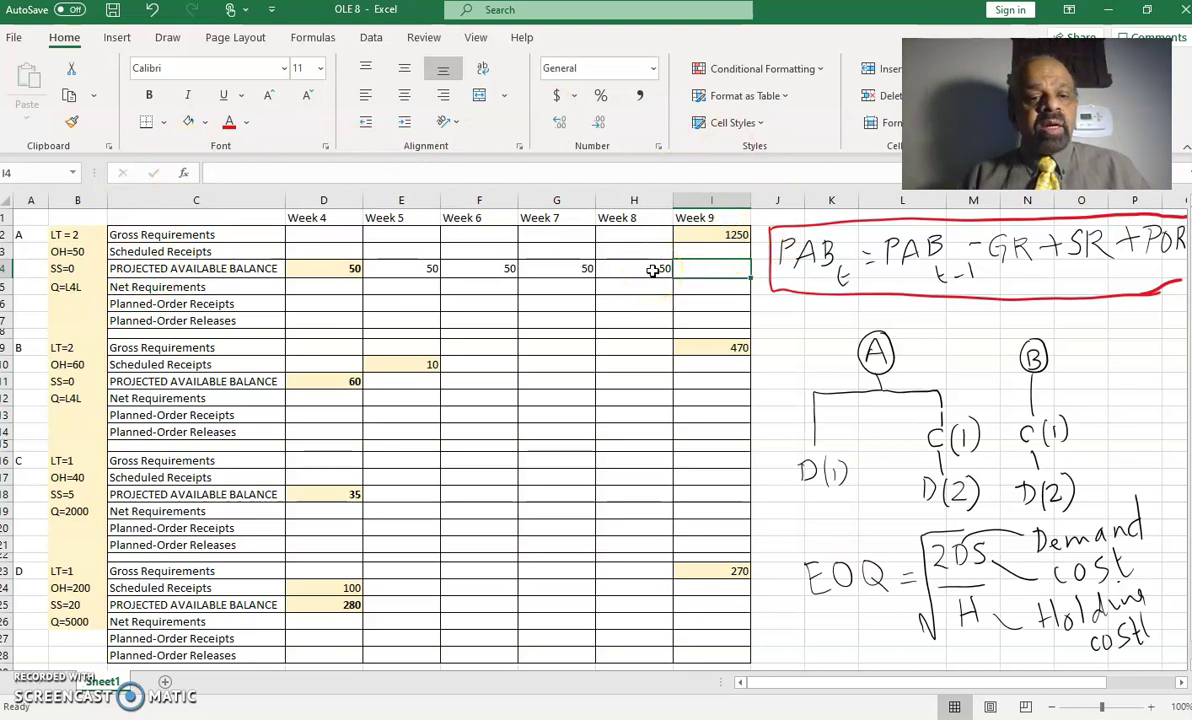
# - Calculate item A's Week 9 net requirements in I5 with the formula =I2-H4
pyautogui.click(706, 288)
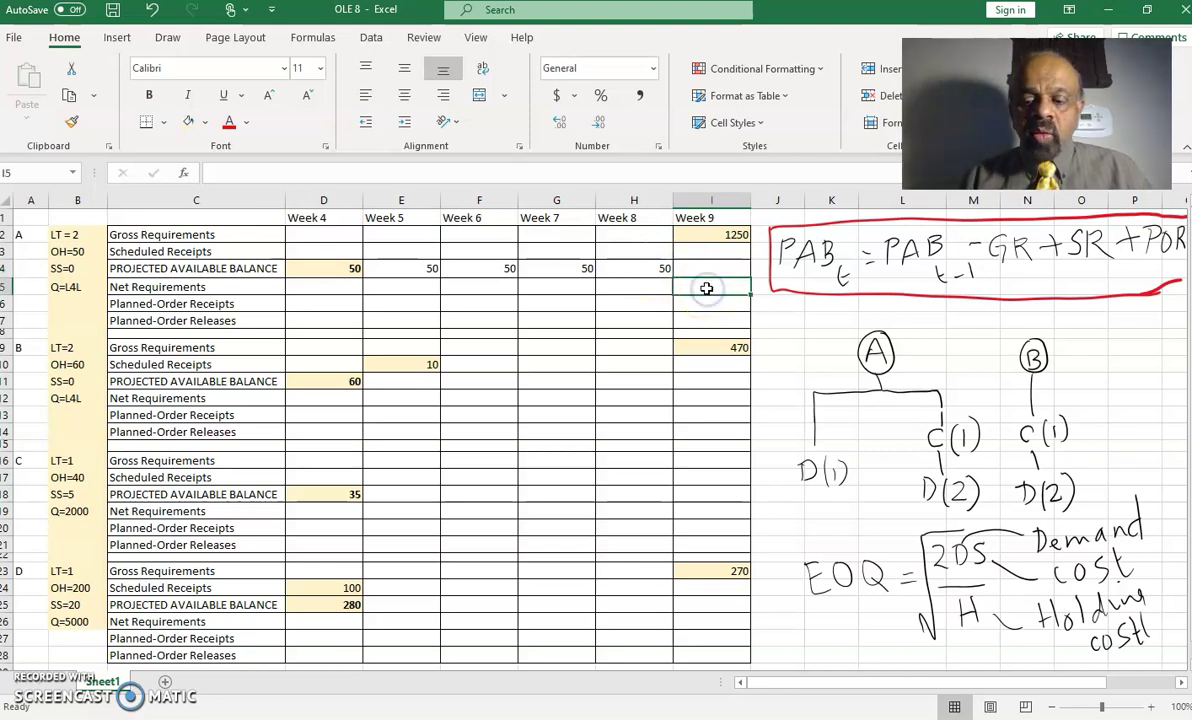
pyautogui.write('=')
pyautogui.click(730, 236)
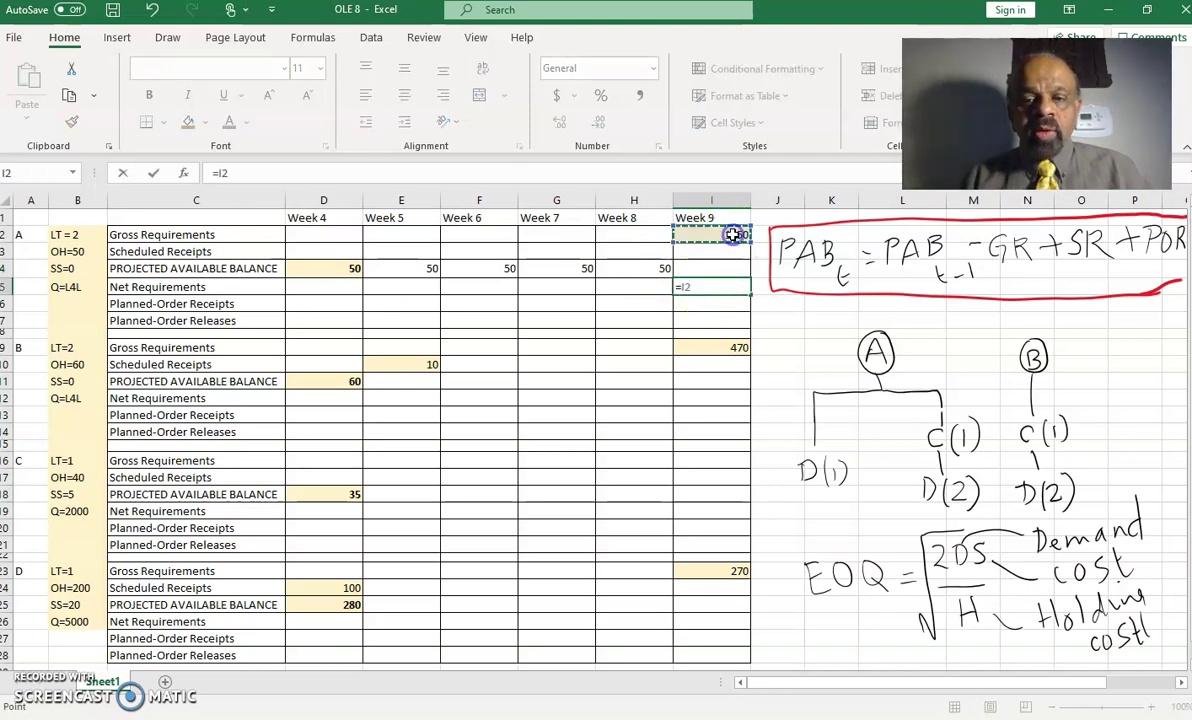
pyautogui.write('-')
pyautogui.click(645, 267)
pyautogui.press('Return')
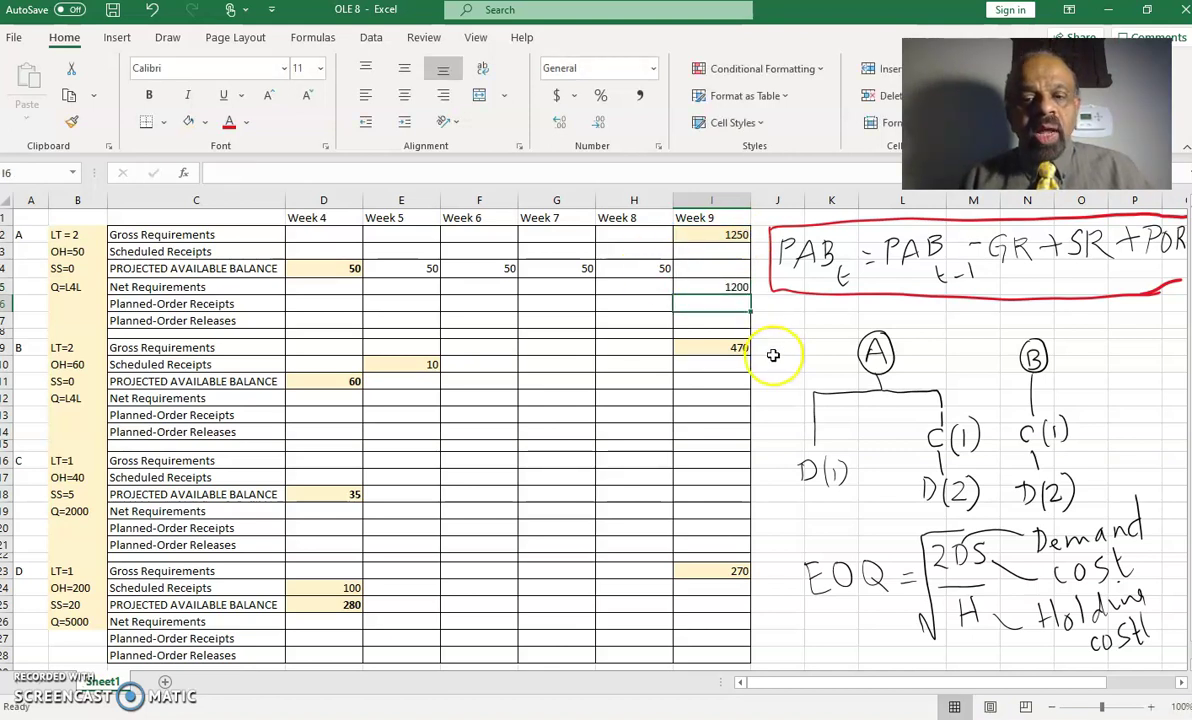
# - Enter 1200 as item A's Week 9 planned-order receipt in I6 and as its Week 7 planned-order release in G7
pyautogui.write('1200')
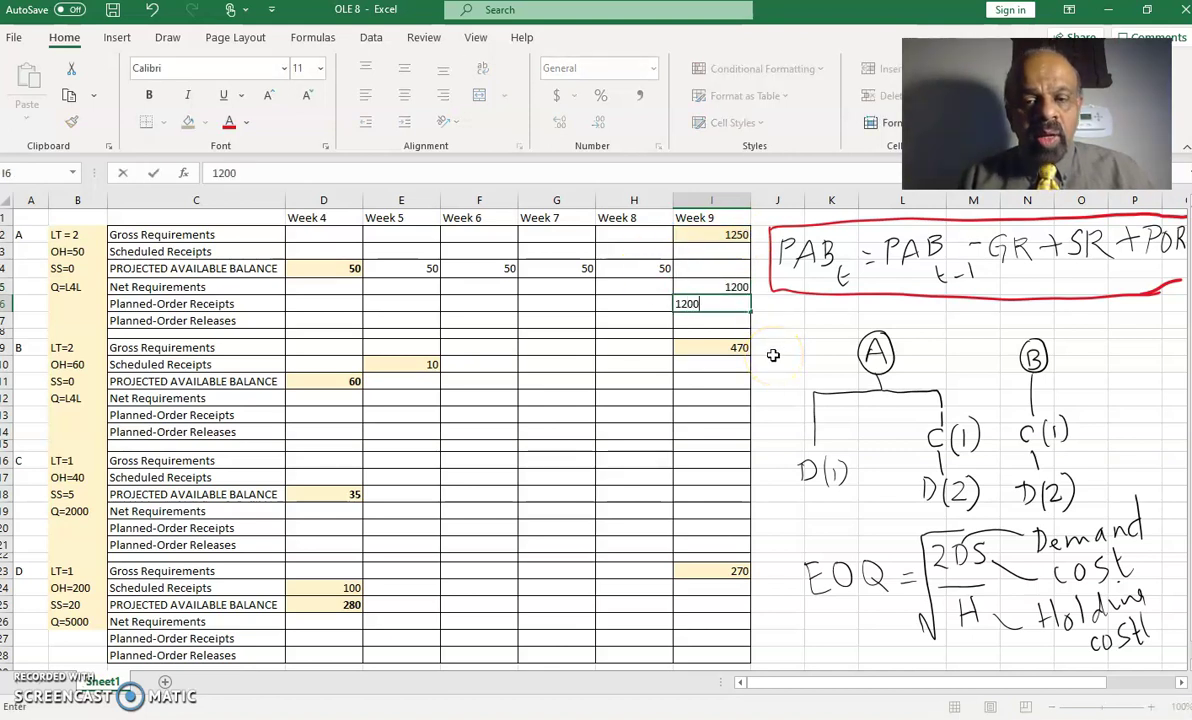
pyautogui.press('Return')
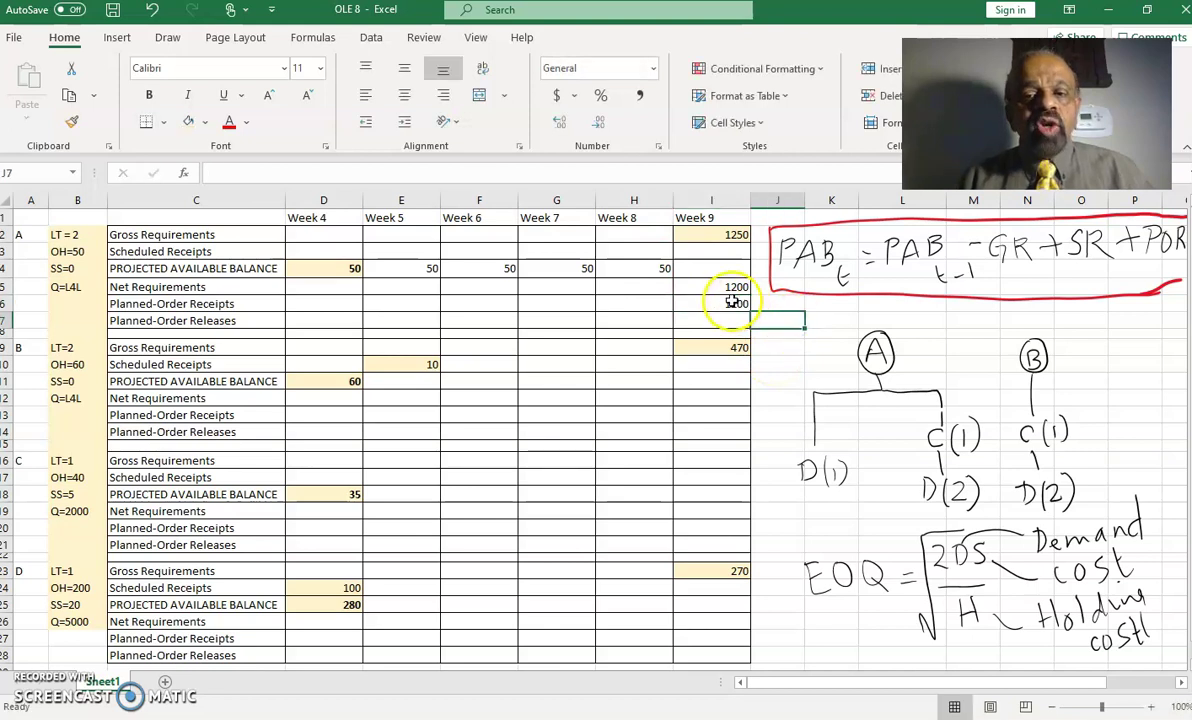
pyautogui.click(733, 302)
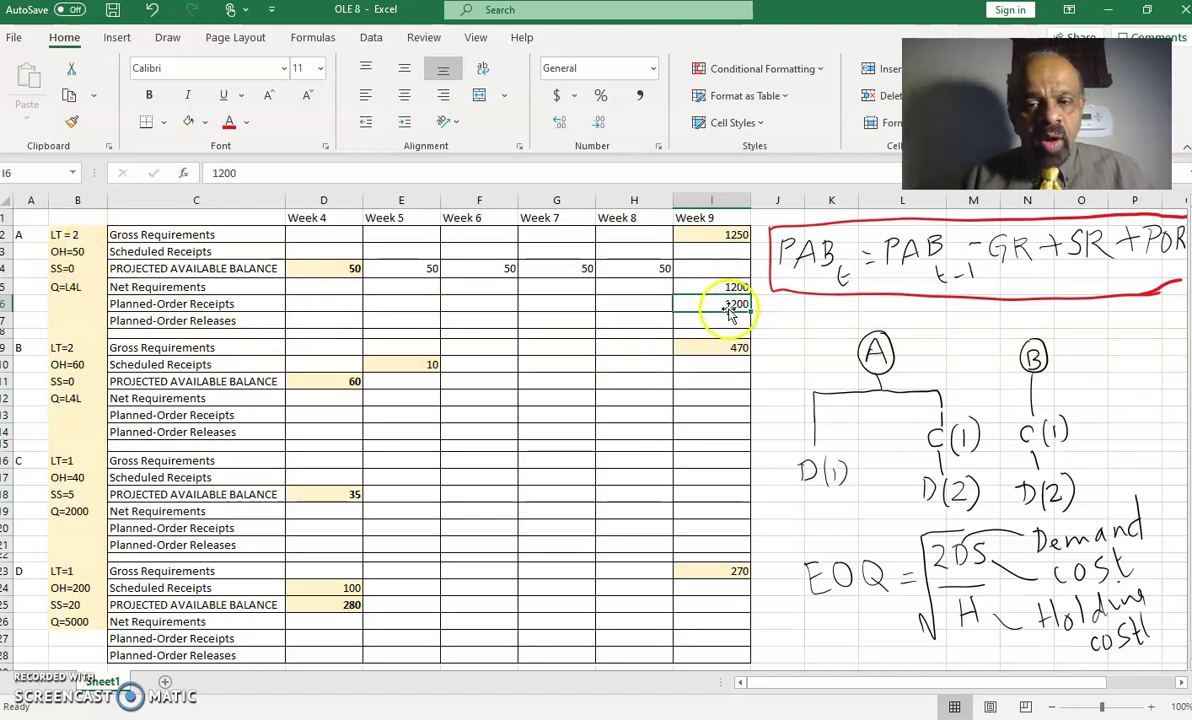
pyautogui.click(565, 320)
pyautogui.write('1')
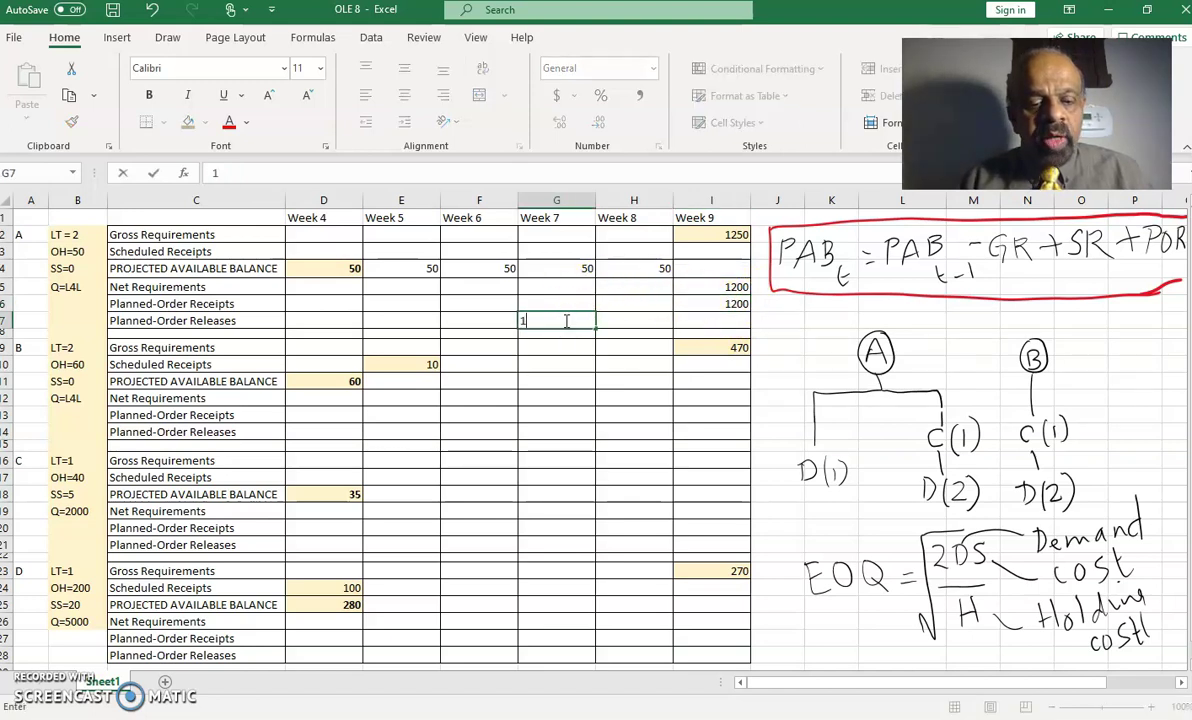
pyautogui.click(559, 380)
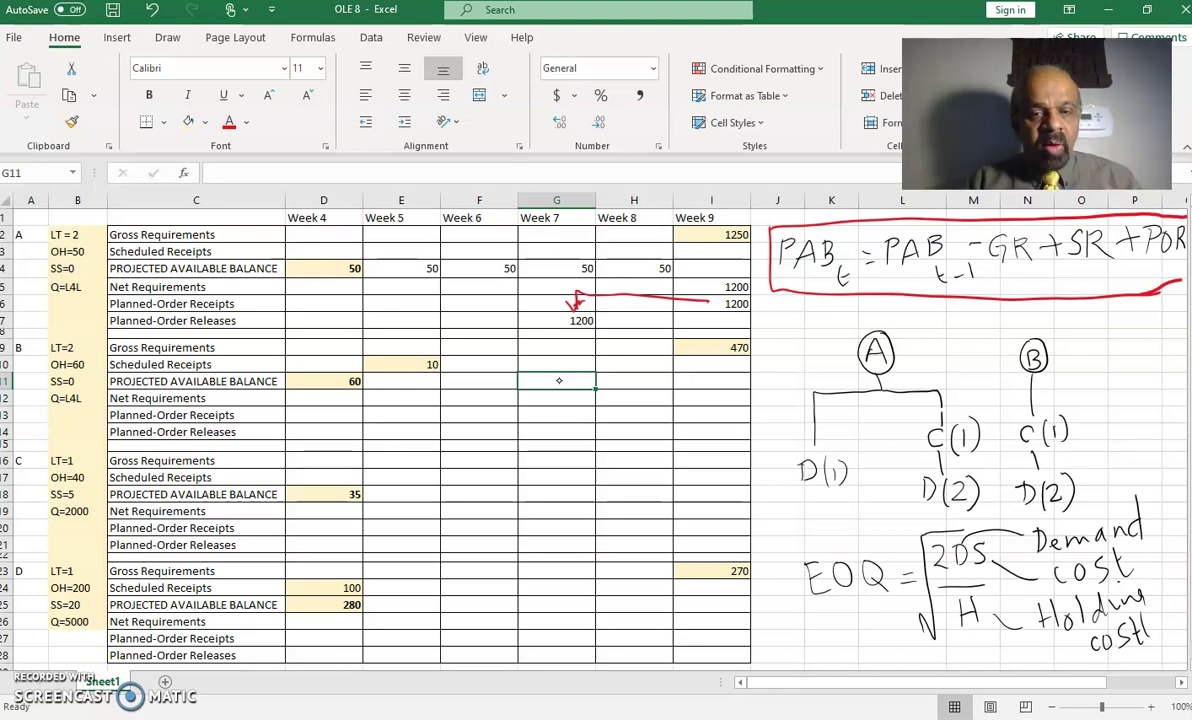
# - Calculate item B's Week 5 projected available balance in E11 with the formula =D11-0+E10+0
pyautogui.click(332, 398)
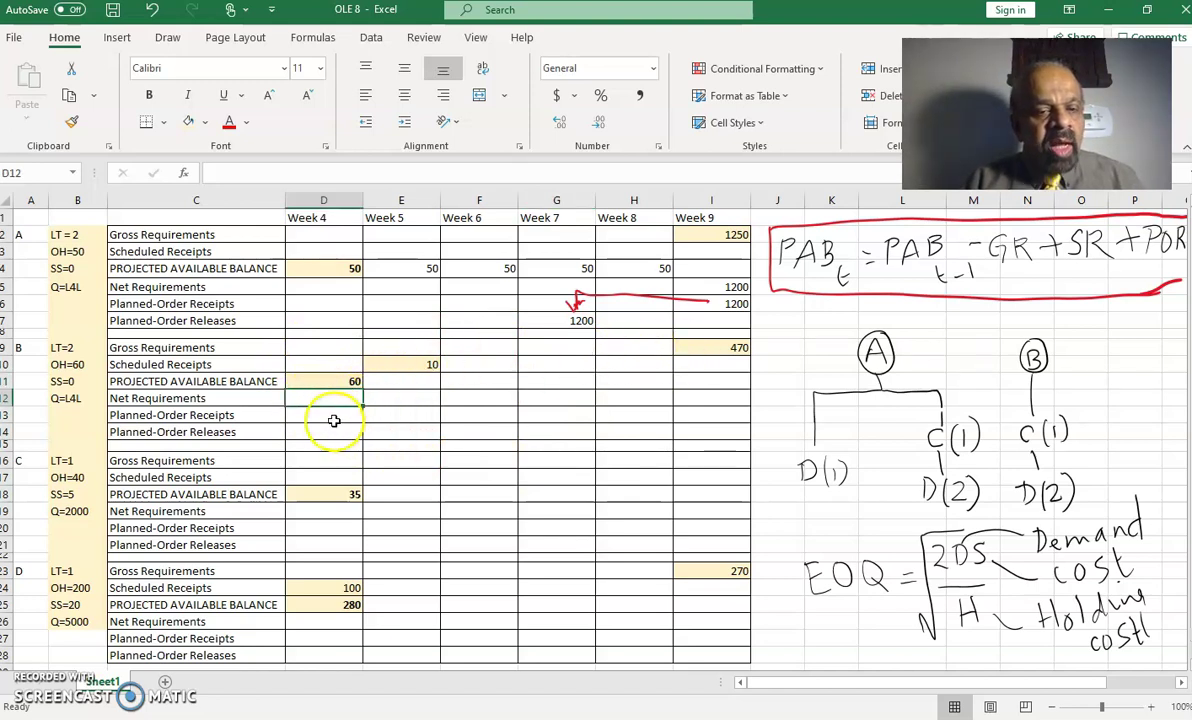
pyautogui.click(330, 383)
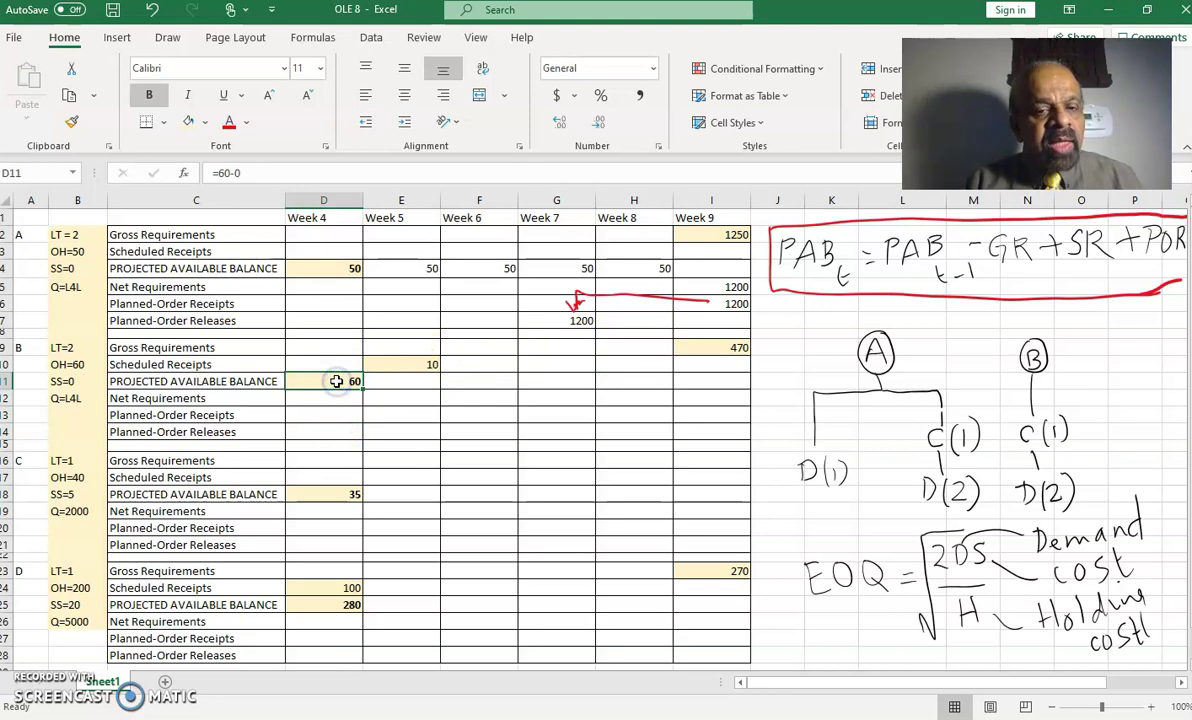
pyautogui.click(413, 385)
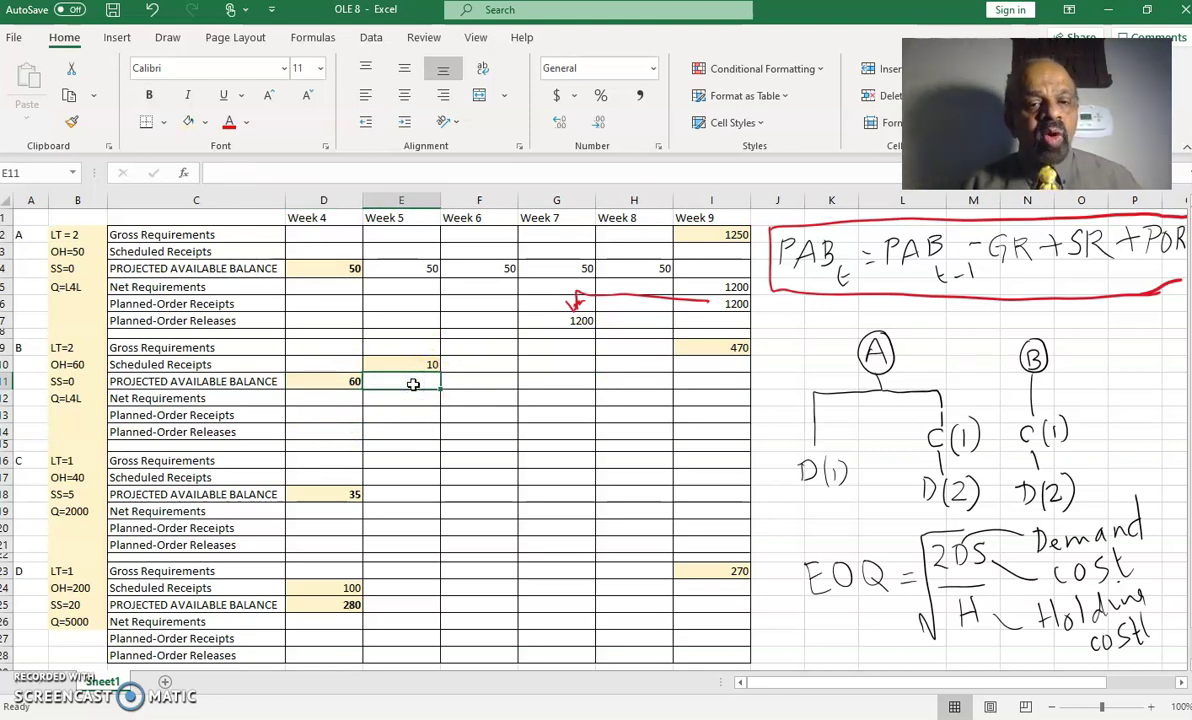
pyautogui.write('=')
pyautogui.click(334, 381)
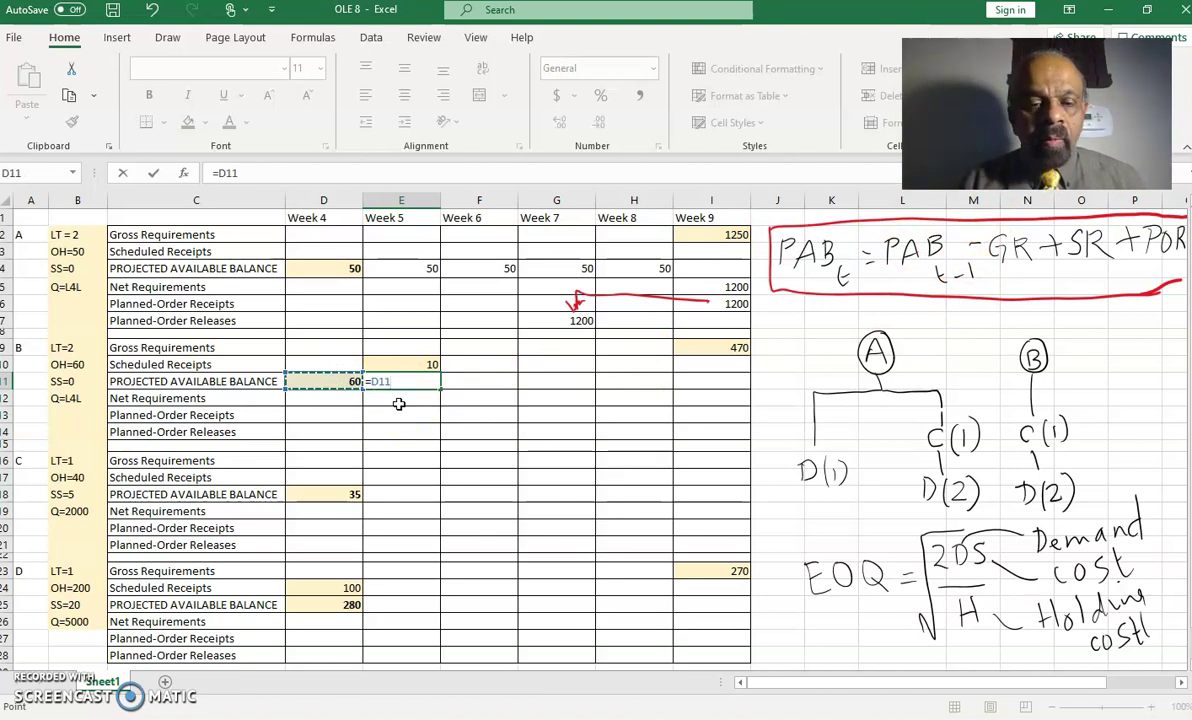
pyautogui.click(423, 435)
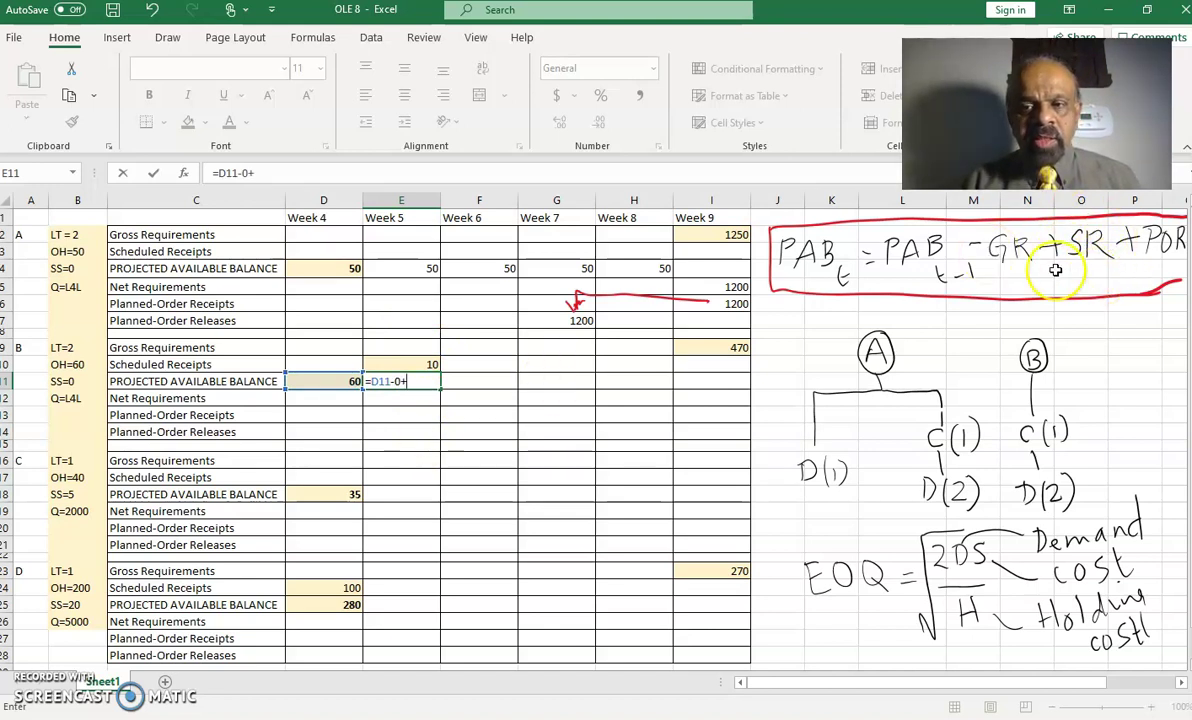
pyautogui.click(430, 366)
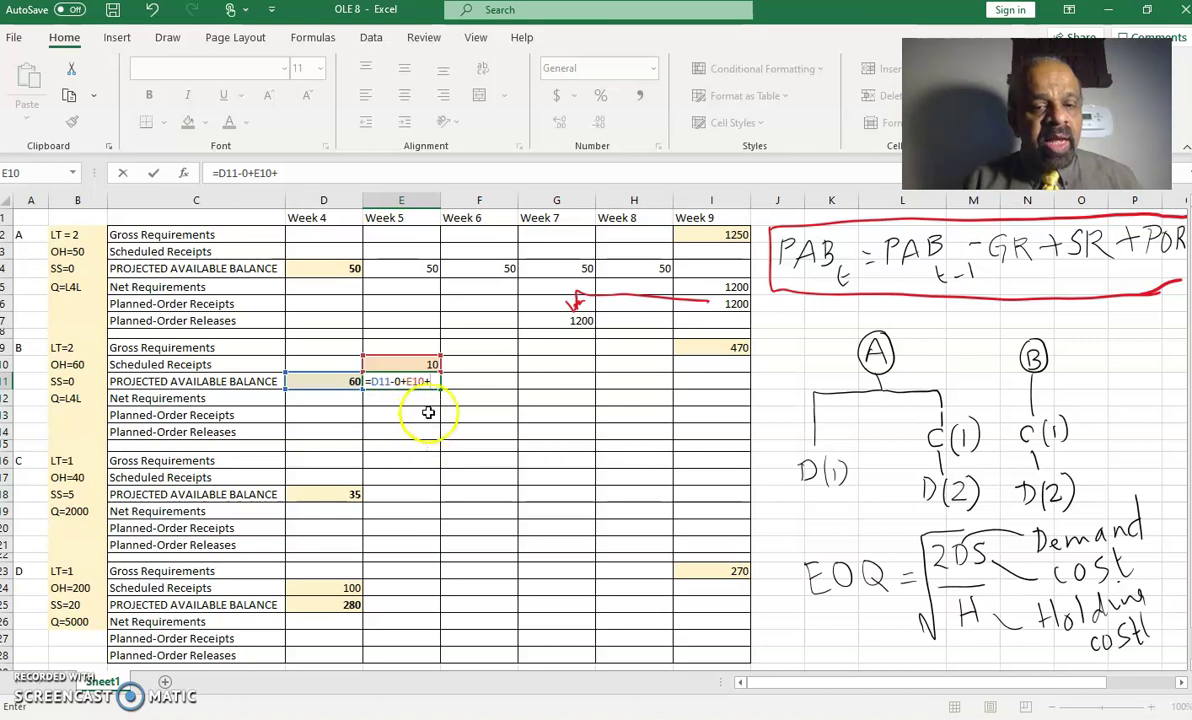
pyautogui.write('0')
pyautogui.press('Return')
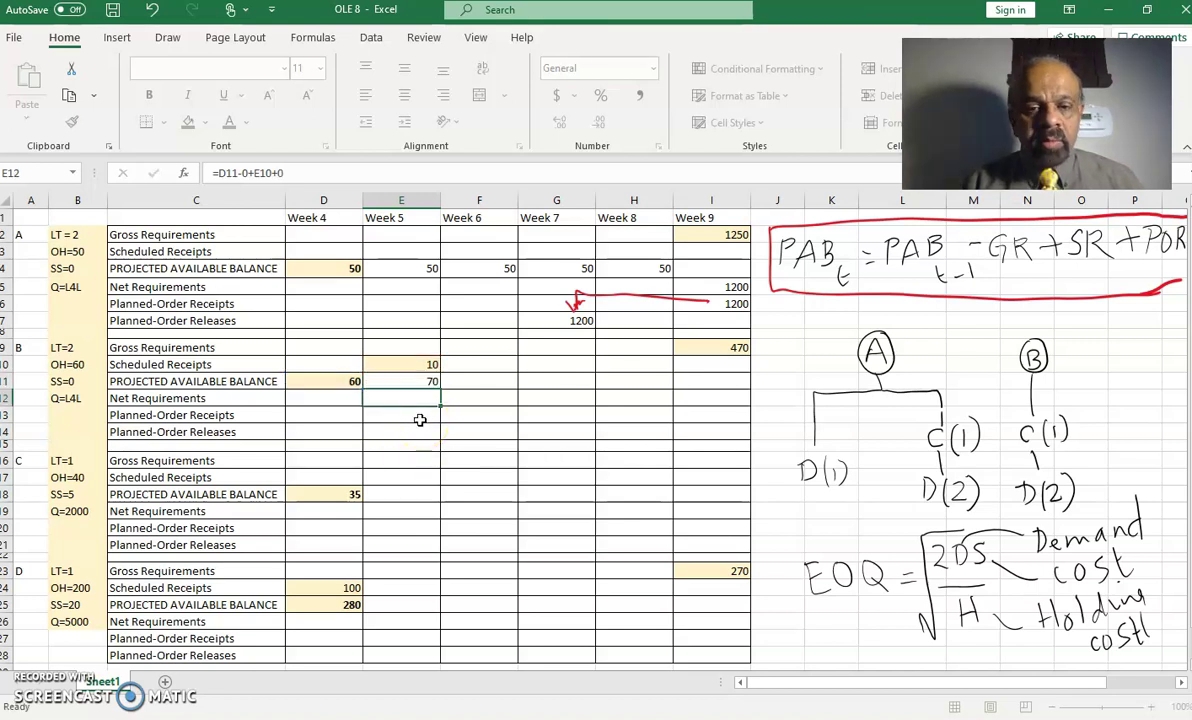
# - Enter 70 as item B's projected available balance for each of Weeks 6 to 8, in F11:H11
pyautogui.click(427, 381)
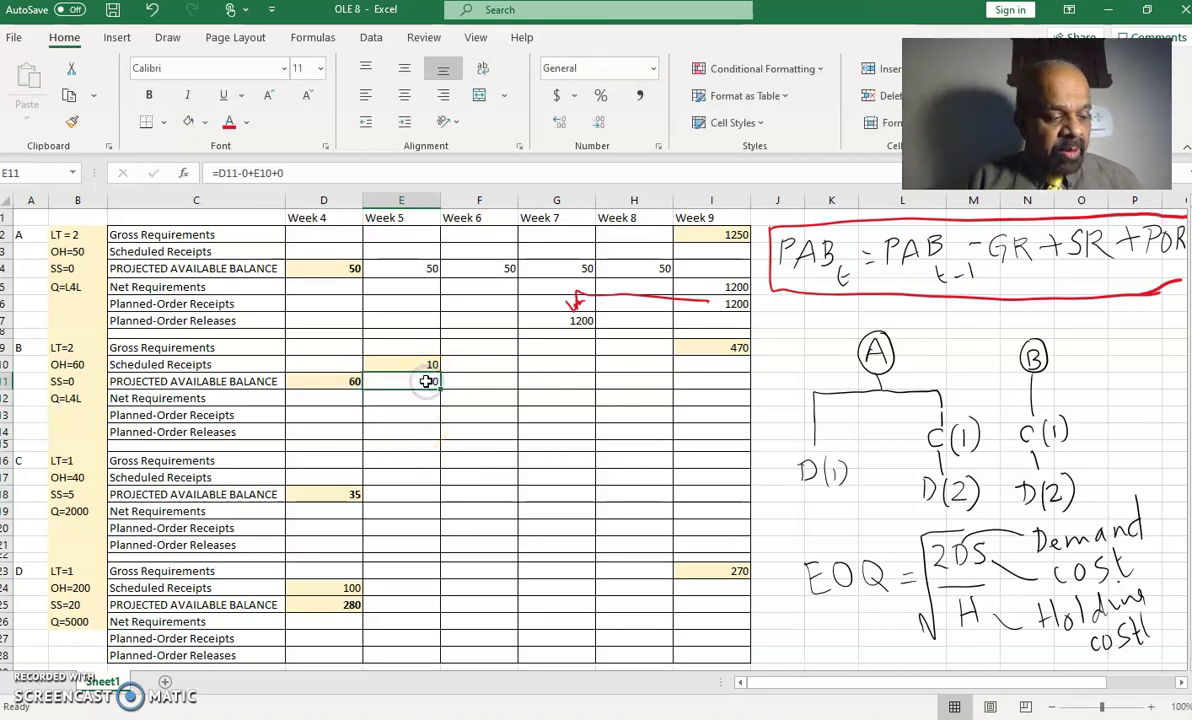
pyautogui.click(481, 378)
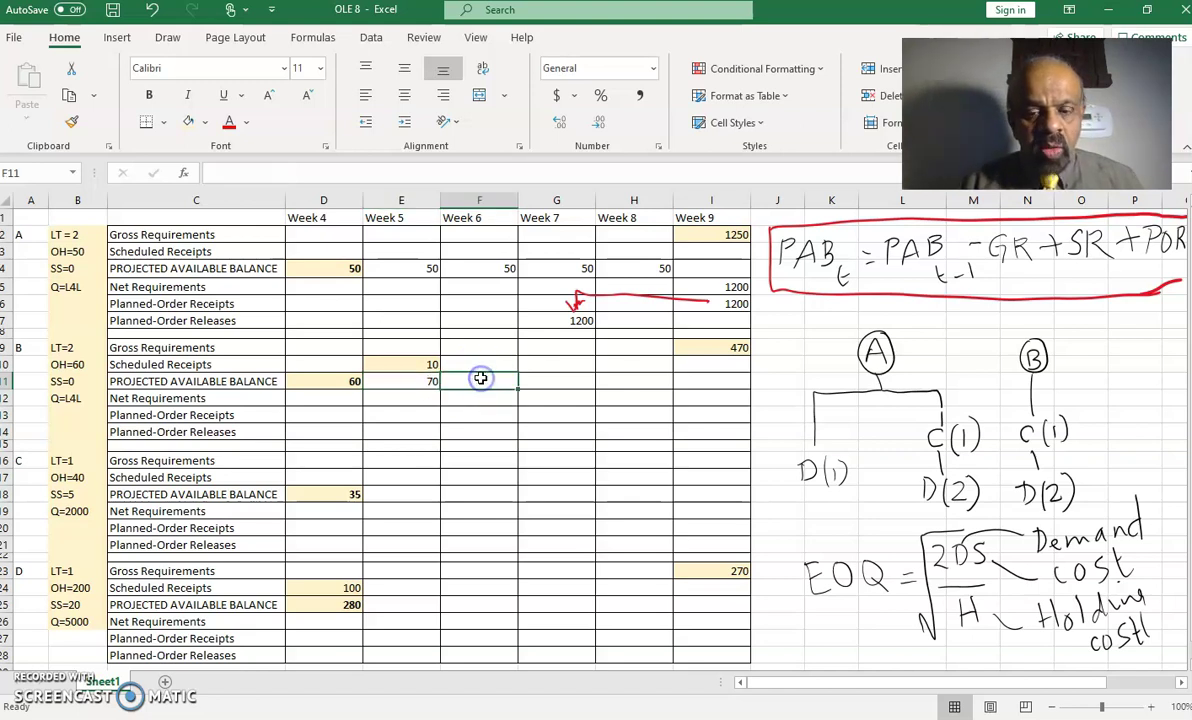
pyautogui.write('70')
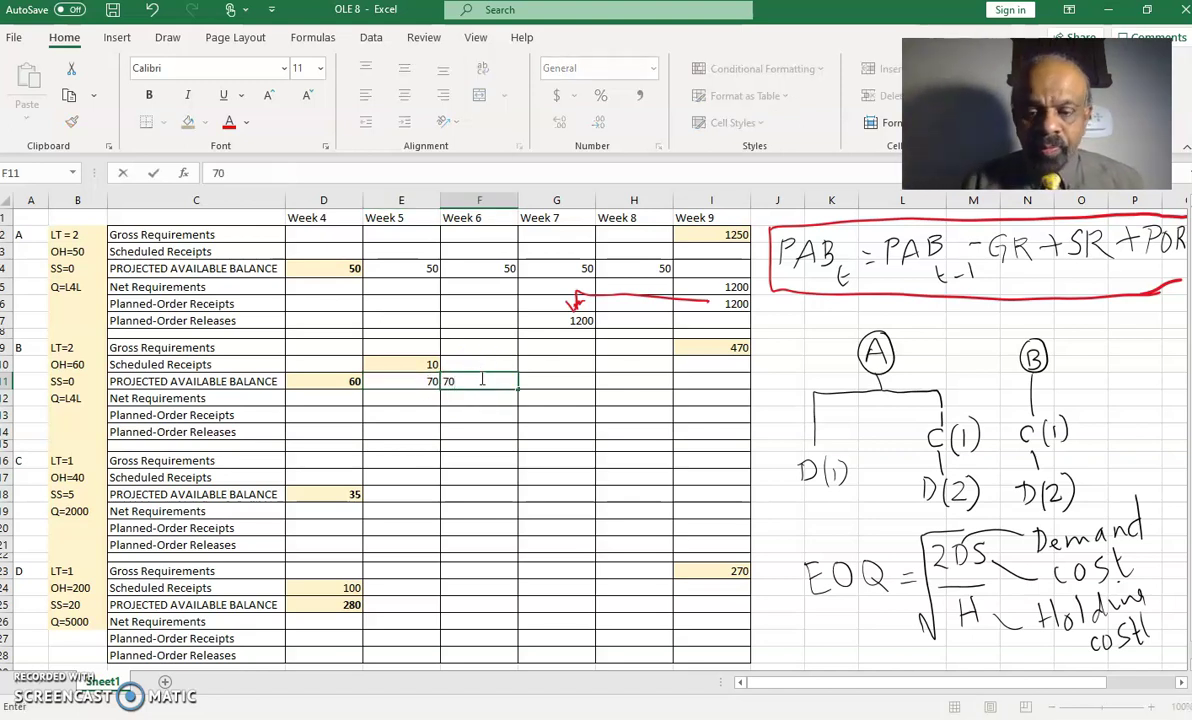
pyautogui.press('Tab')
pyautogui.write('7')
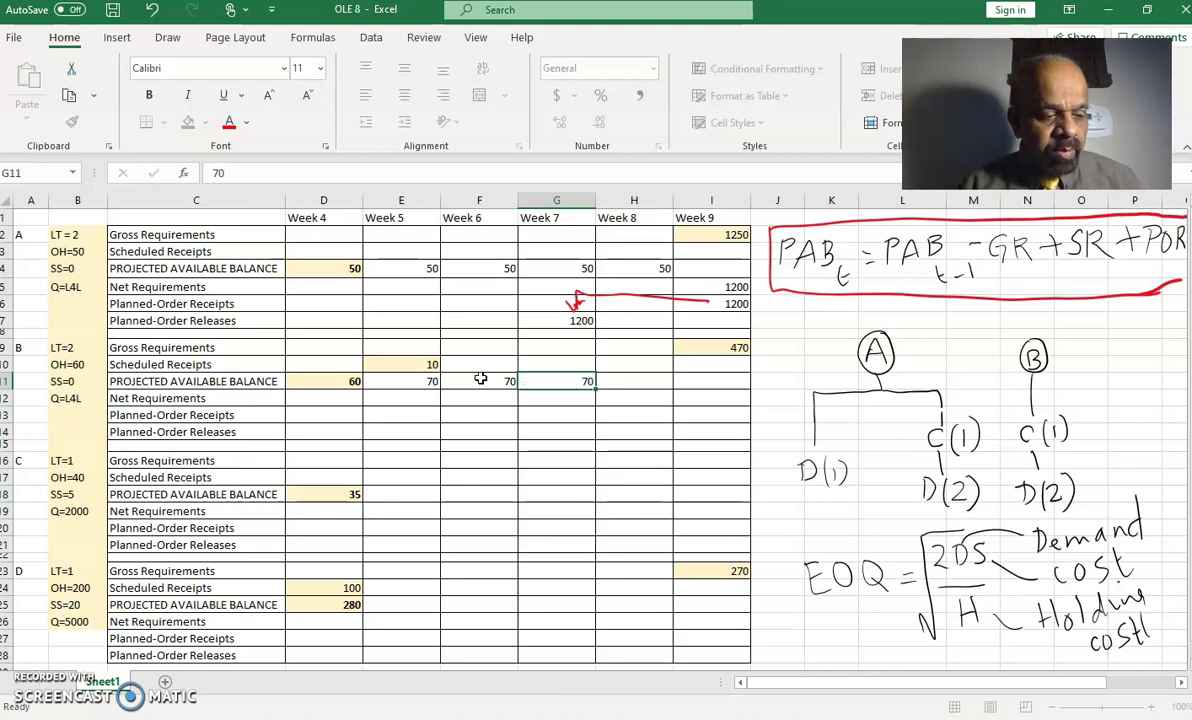
pyautogui.press('Tab')
pyautogui.write('7')
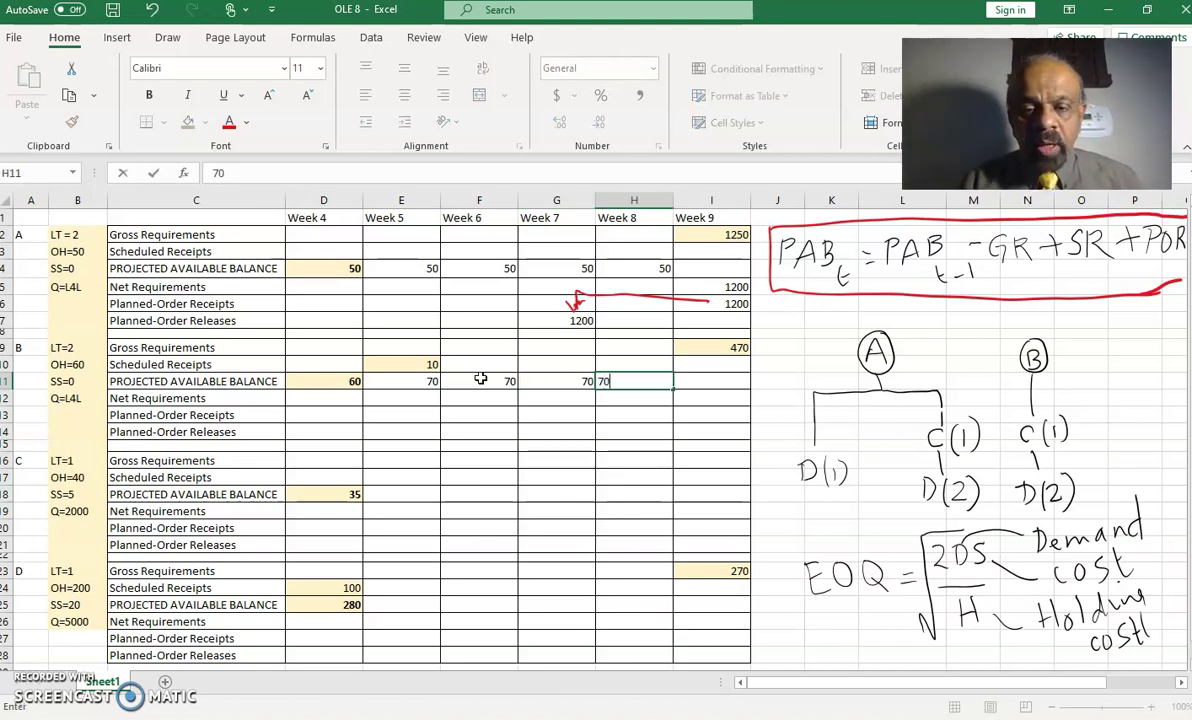
pyautogui.write('0')
pyautogui.press('Tab')
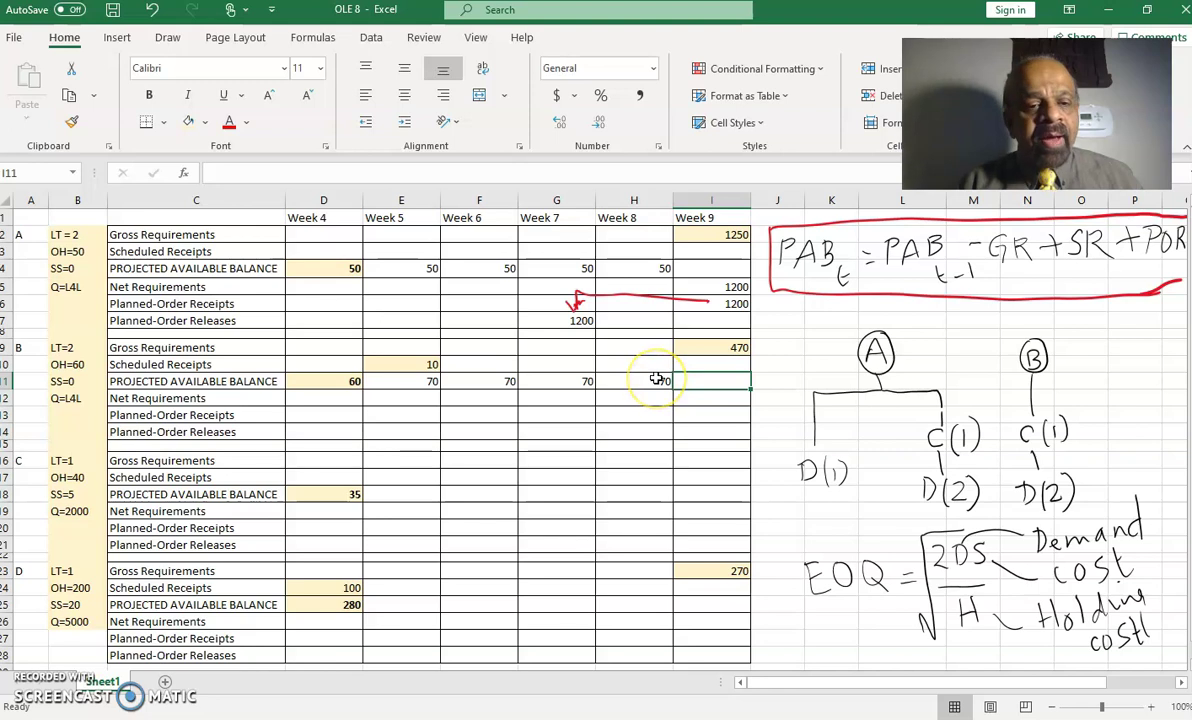
# - Calculate item B's Week 9 net requirements in I12 with the formula =I9-H11
pyautogui.click(716, 394)
pyautogui.write('=')
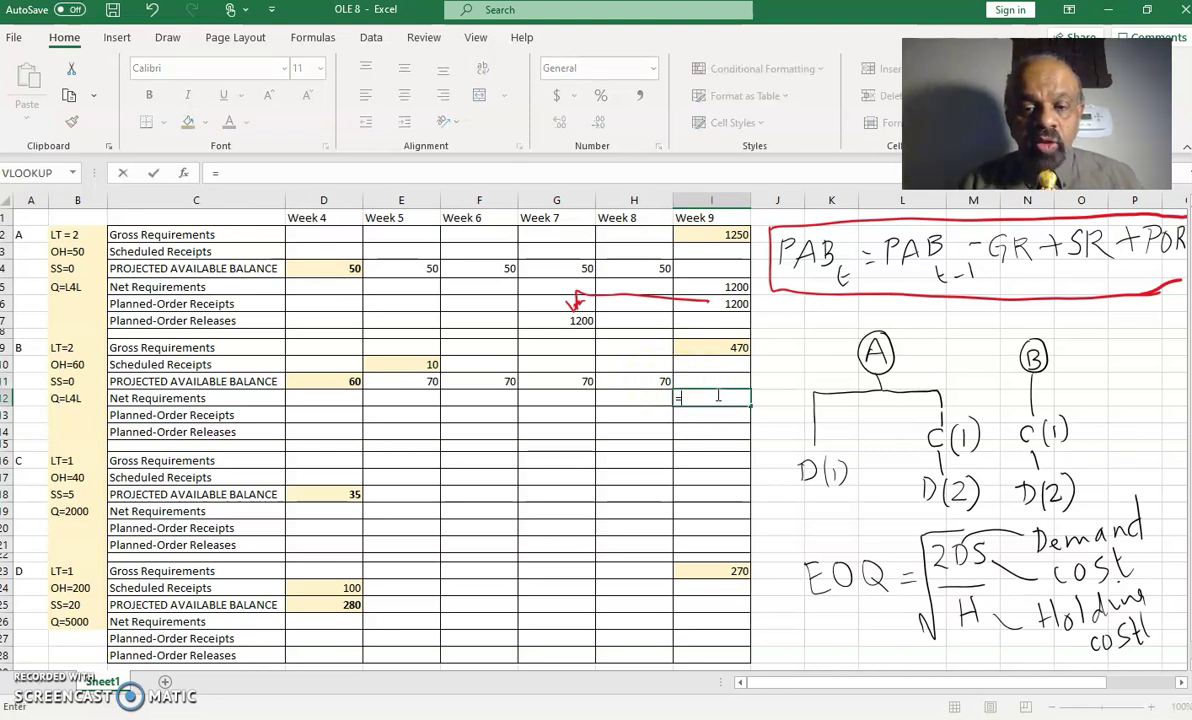
pyautogui.click(729, 345)
pyautogui.write('-')
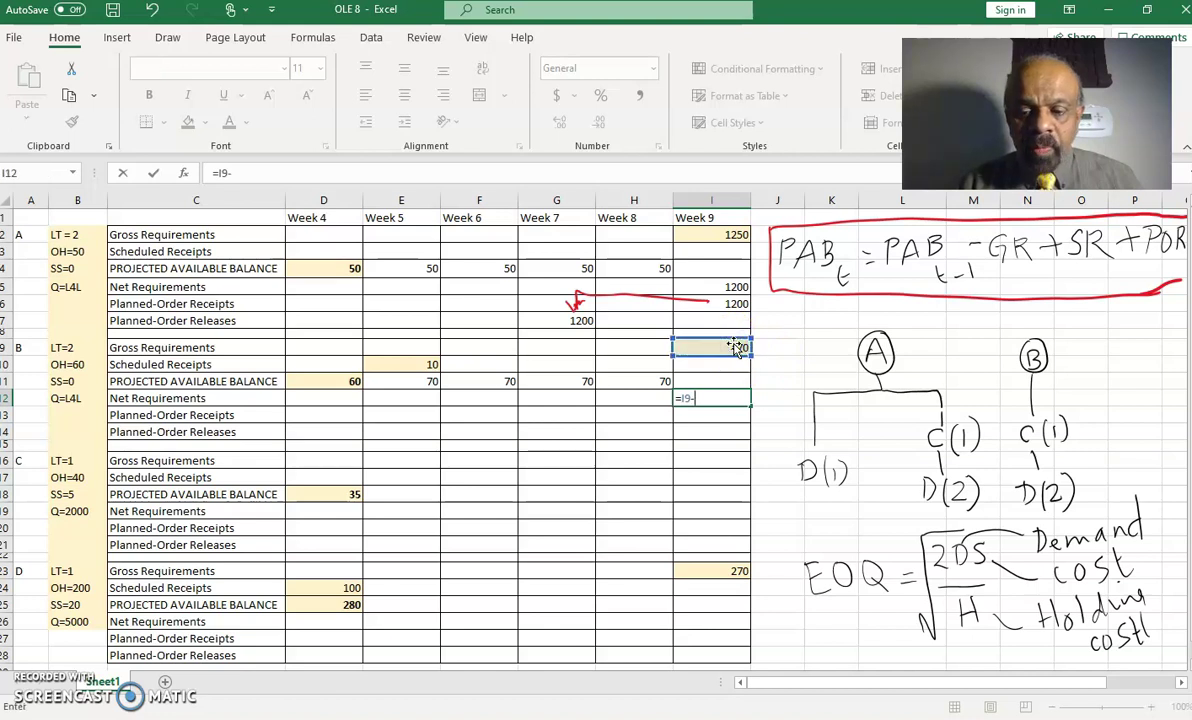
pyautogui.click(643, 381)
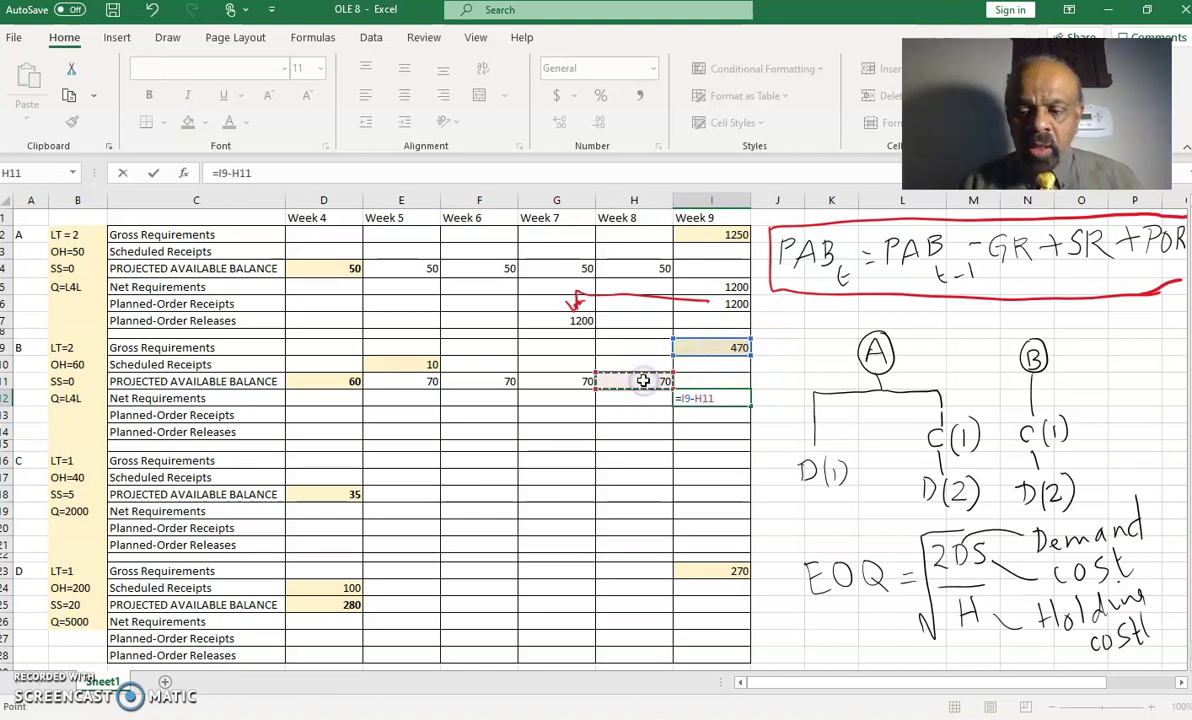
pyautogui.press('Return')
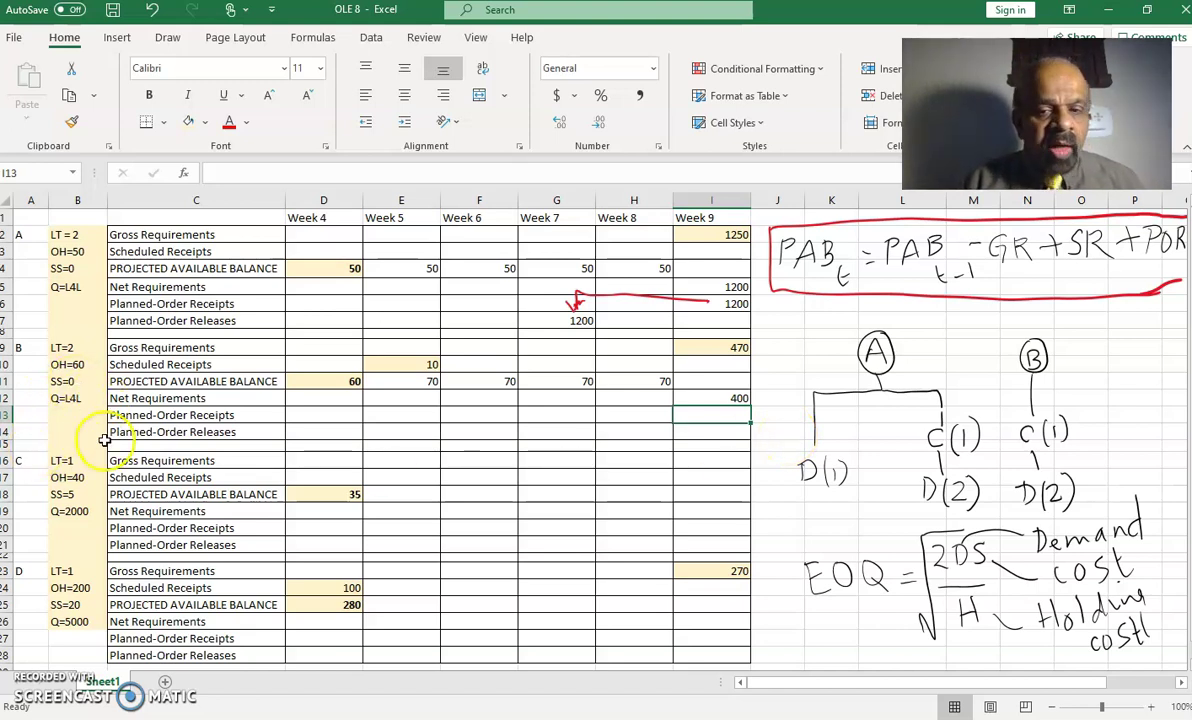
# - Enter 400 as item B's Week 9 planned-order receipt in I13 and as its Week 7 planned-order release in G14
pyautogui.write('400')
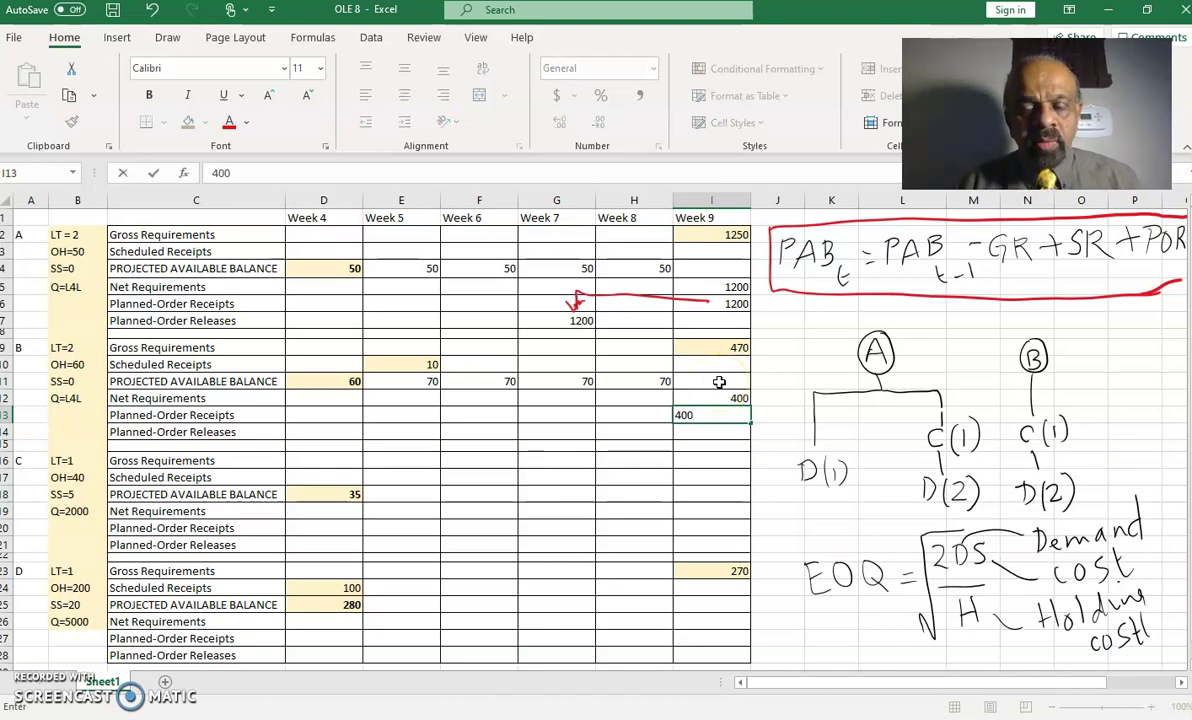
pyautogui.click(712, 432)
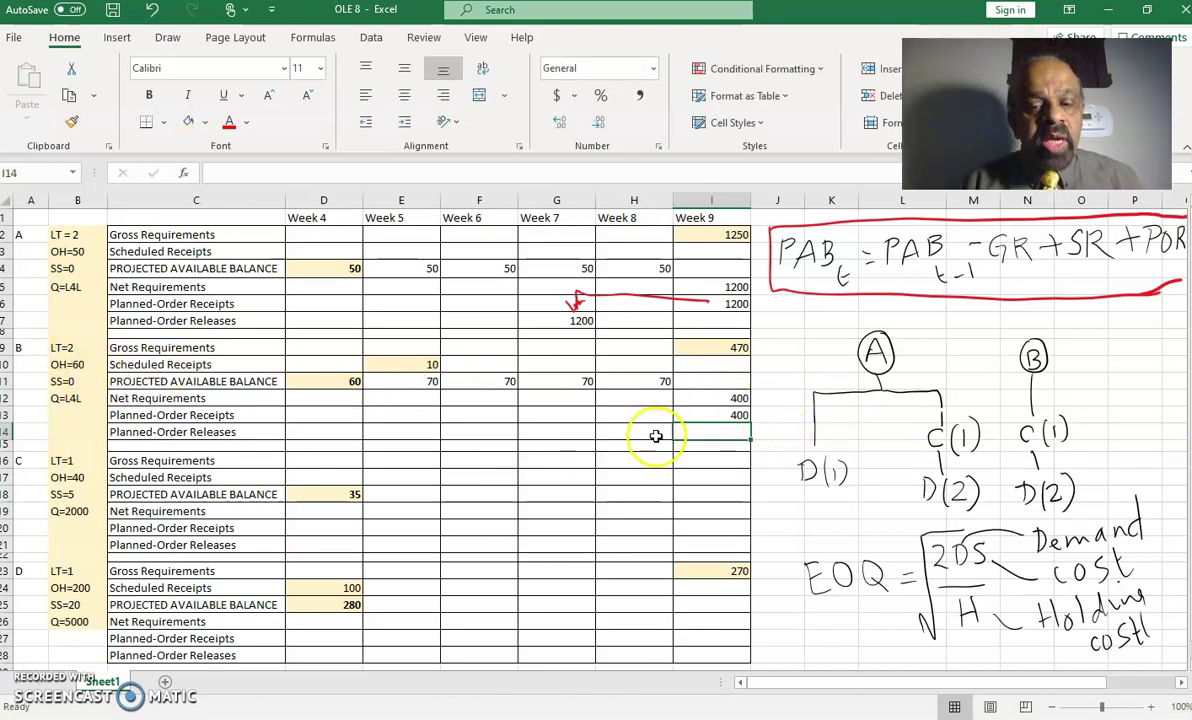
pyautogui.click(575, 430)
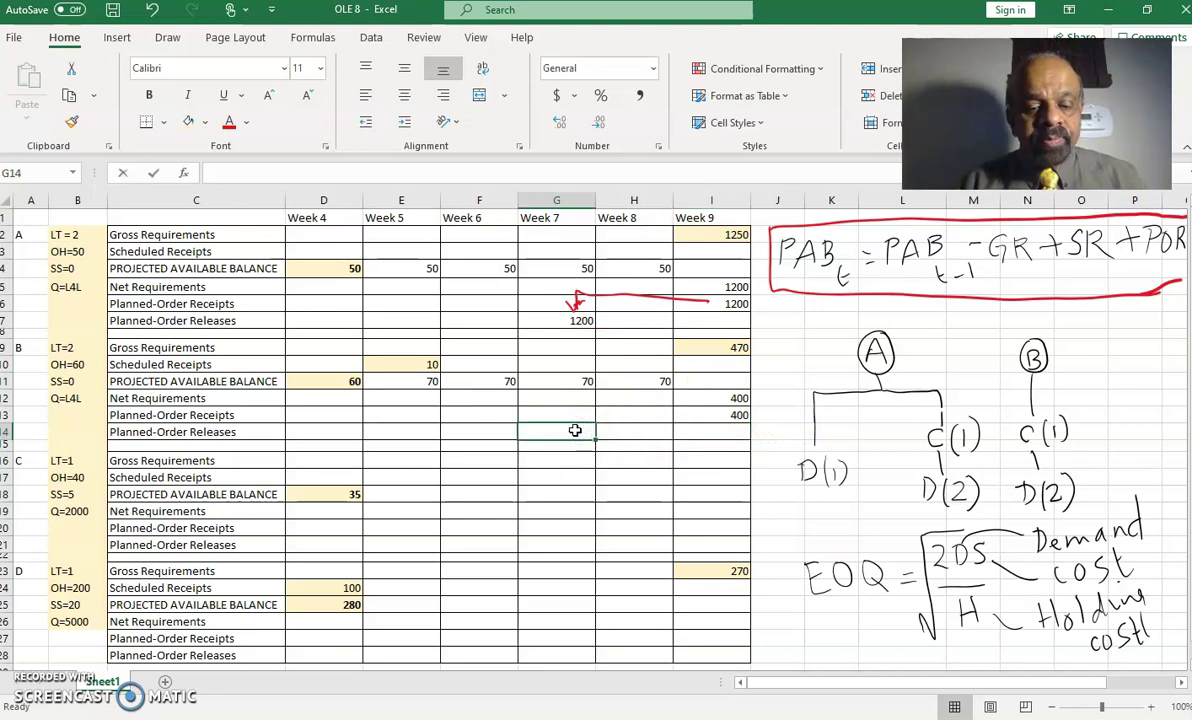
pyautogui.write('400')
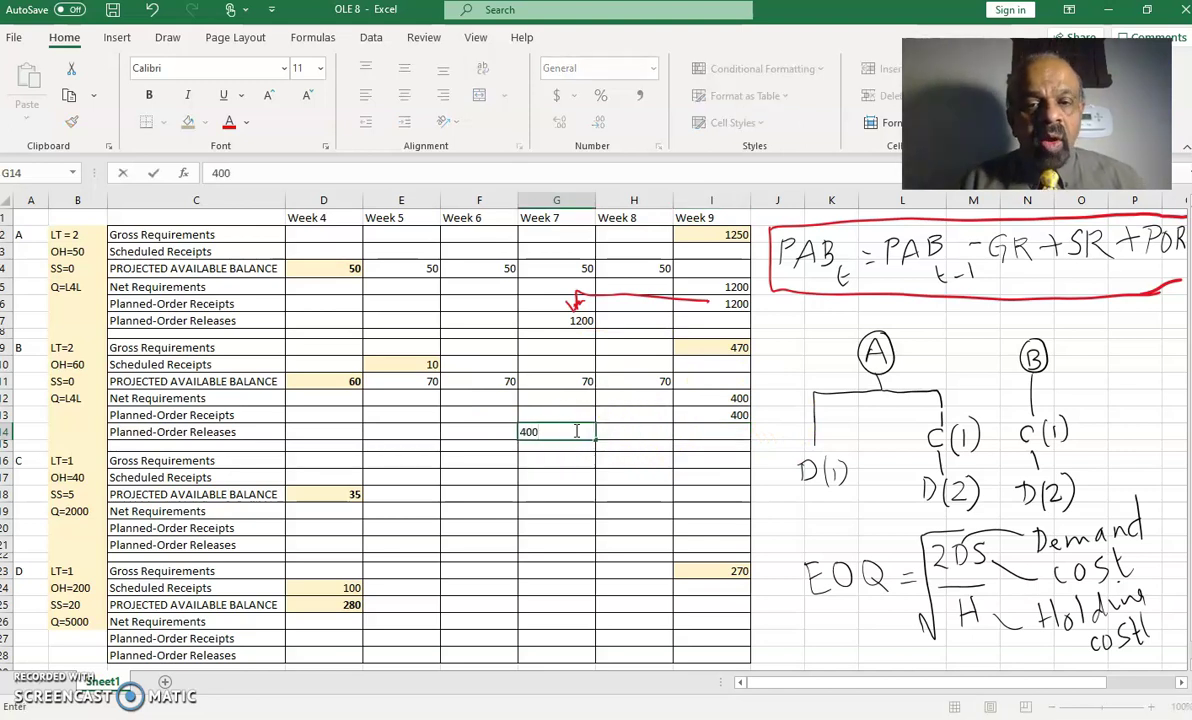
pyautogui.click(622, 457)
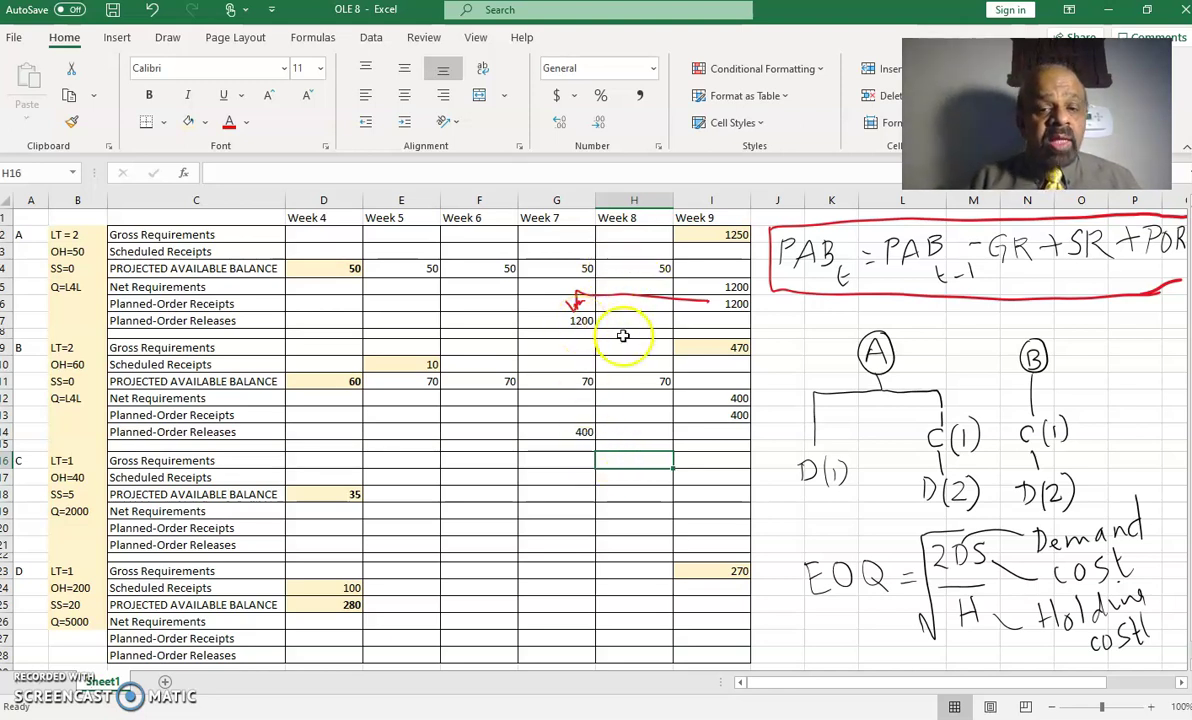
# - Calculate item C's Week 7 gross requirements in G16 with the formula =G7+G14
pyautogui.click(568, 460)
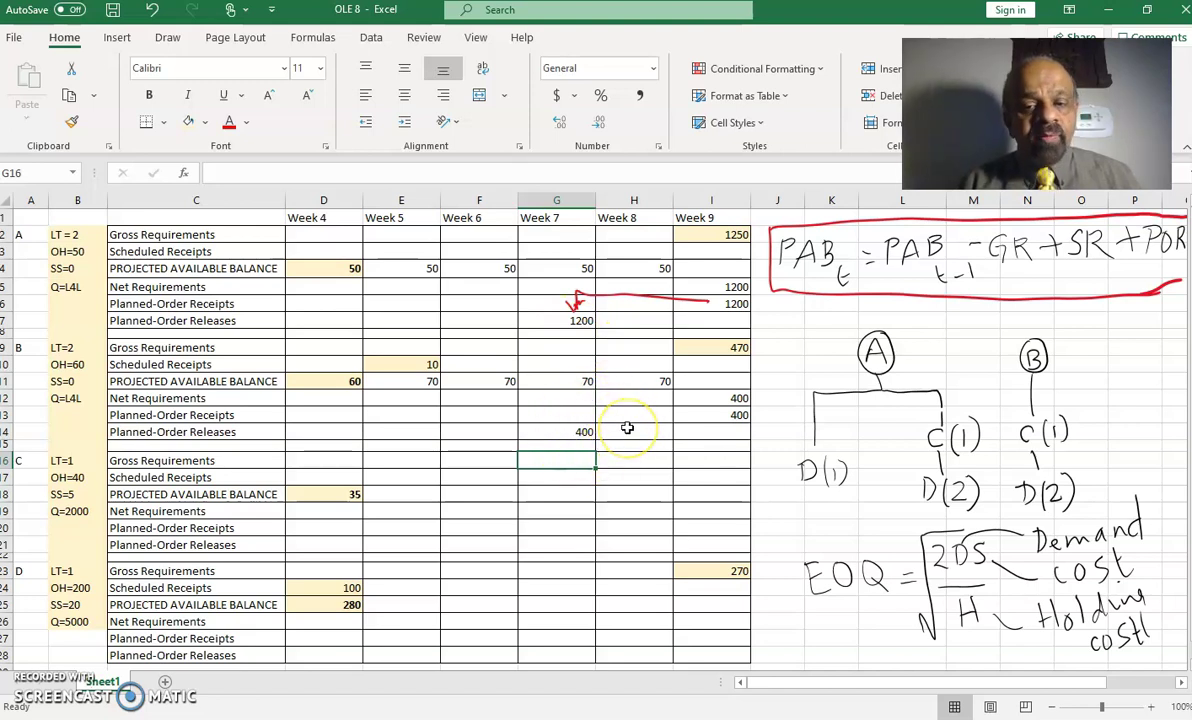
pyautogui.write('=')
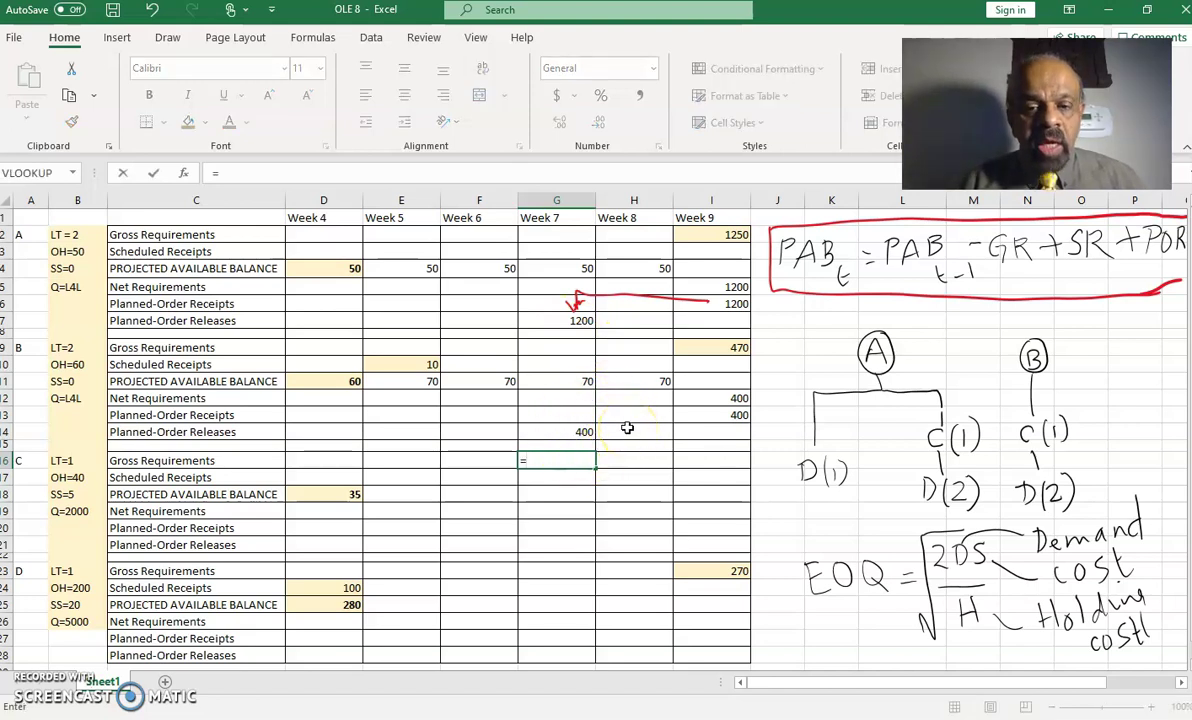
pyautogui.click(573, 324)
pyautogui.write('+')
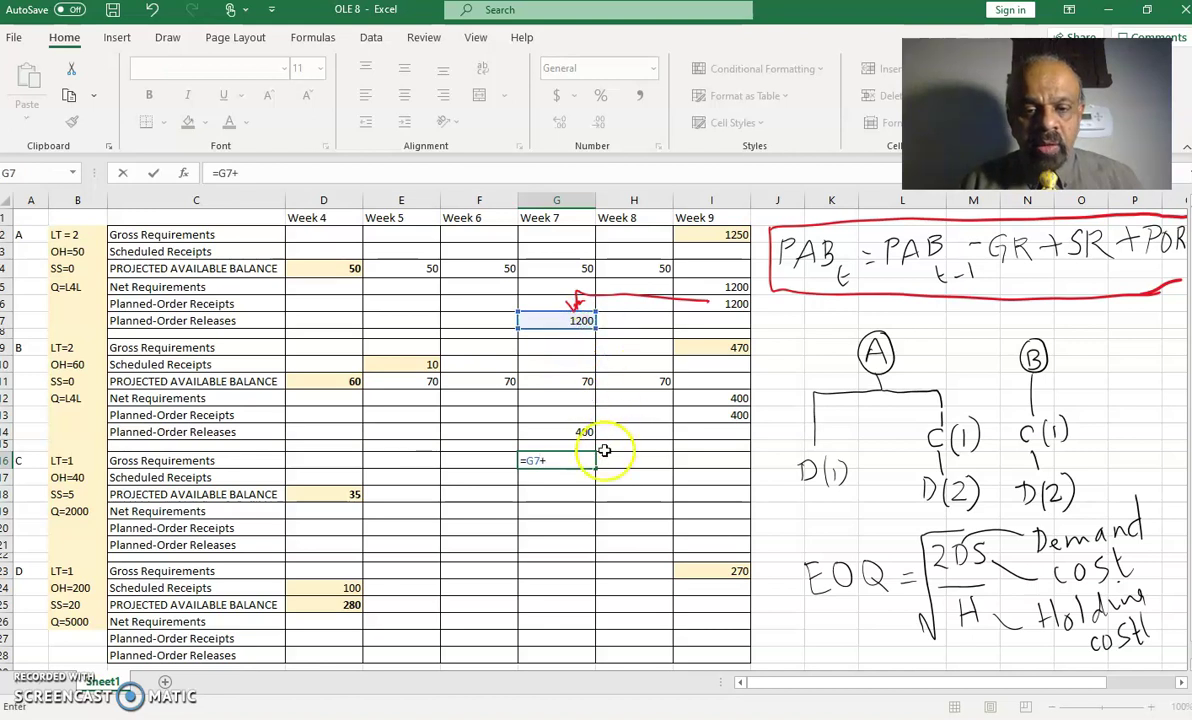
pyautogui.click(573, 431)
pyautogui.press('Return')
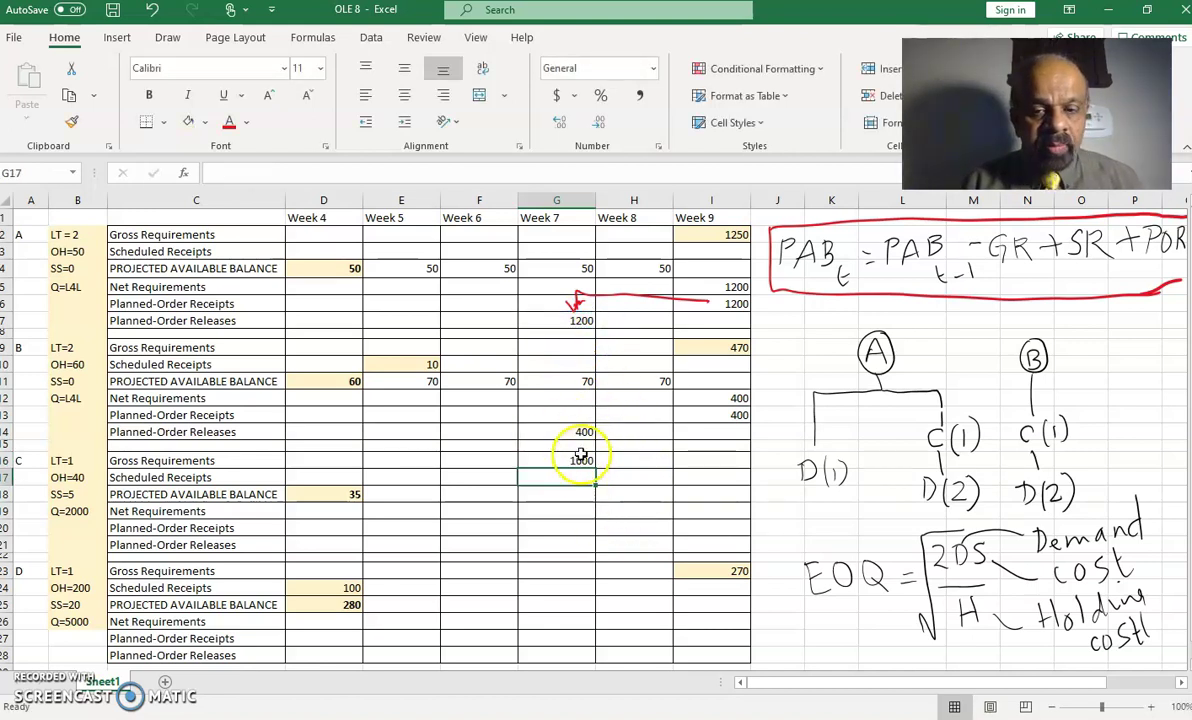
pyautogui.click(574, 460)
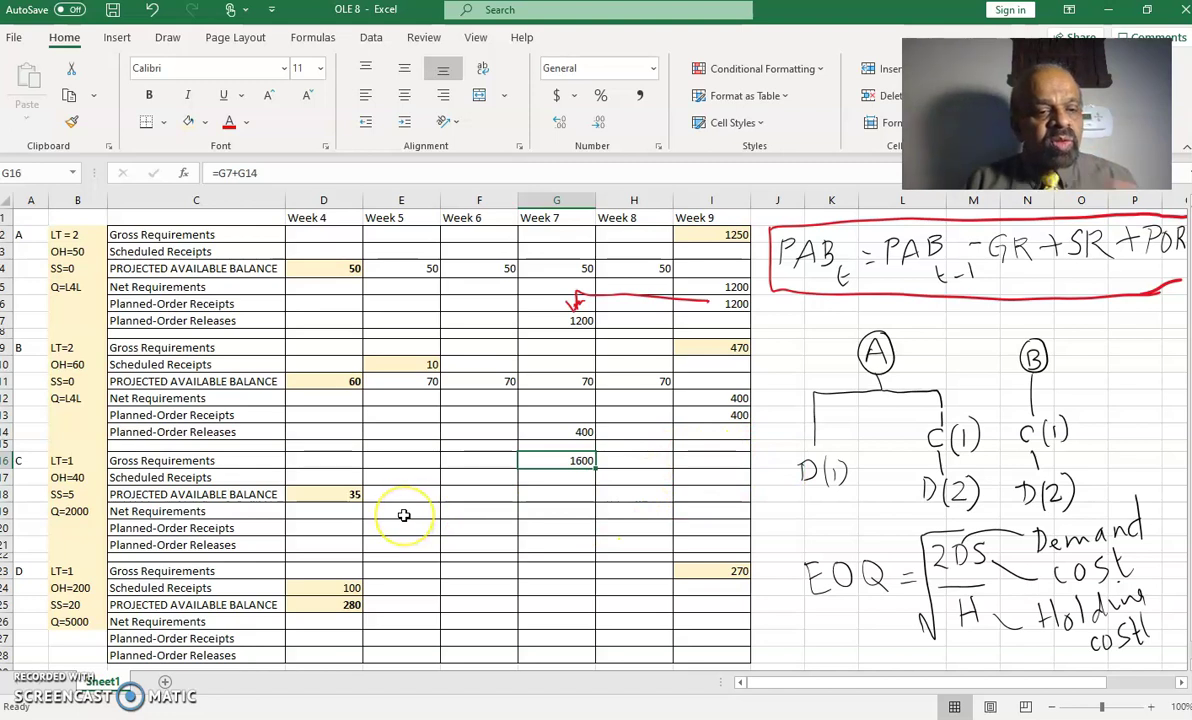
# - Enter 35 as item C's projected available balance for Weeks 5 and 6, in E18:F18
pyautogui.click(348, 493)
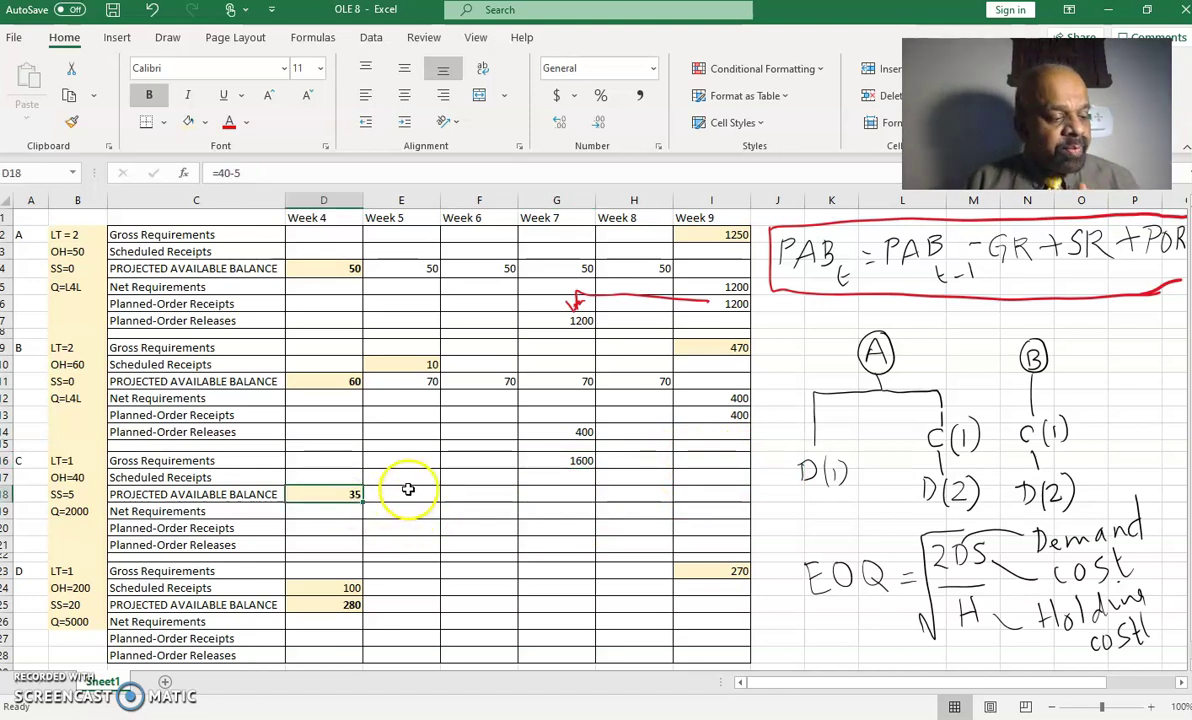
pyautogui.click(408, 489)
pyautogui.write('3')
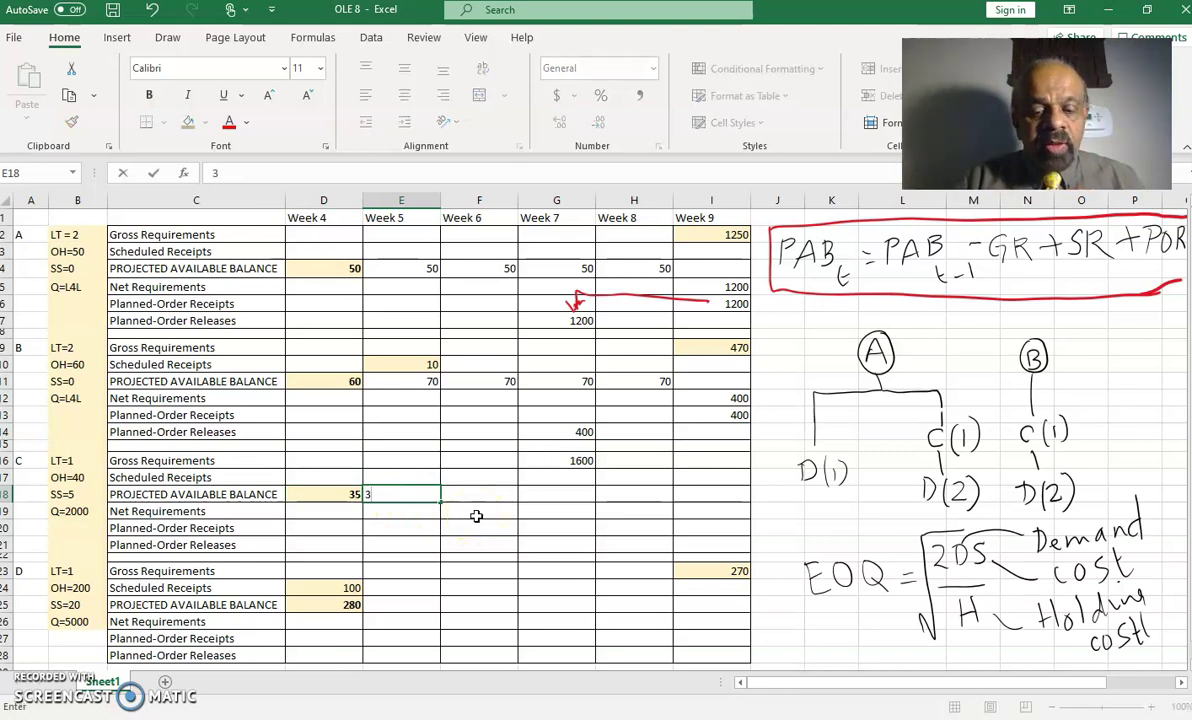
pyautogui.write('5')
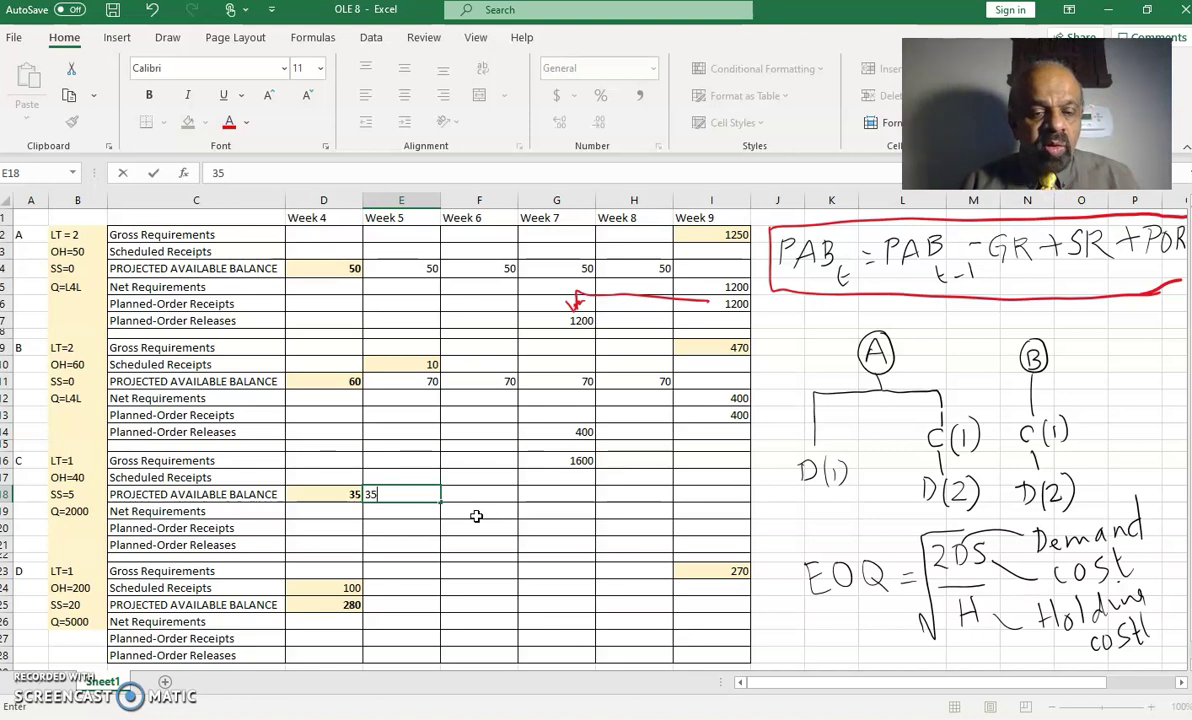
pyautogui.press('Tab')
pyautogui.write('3')
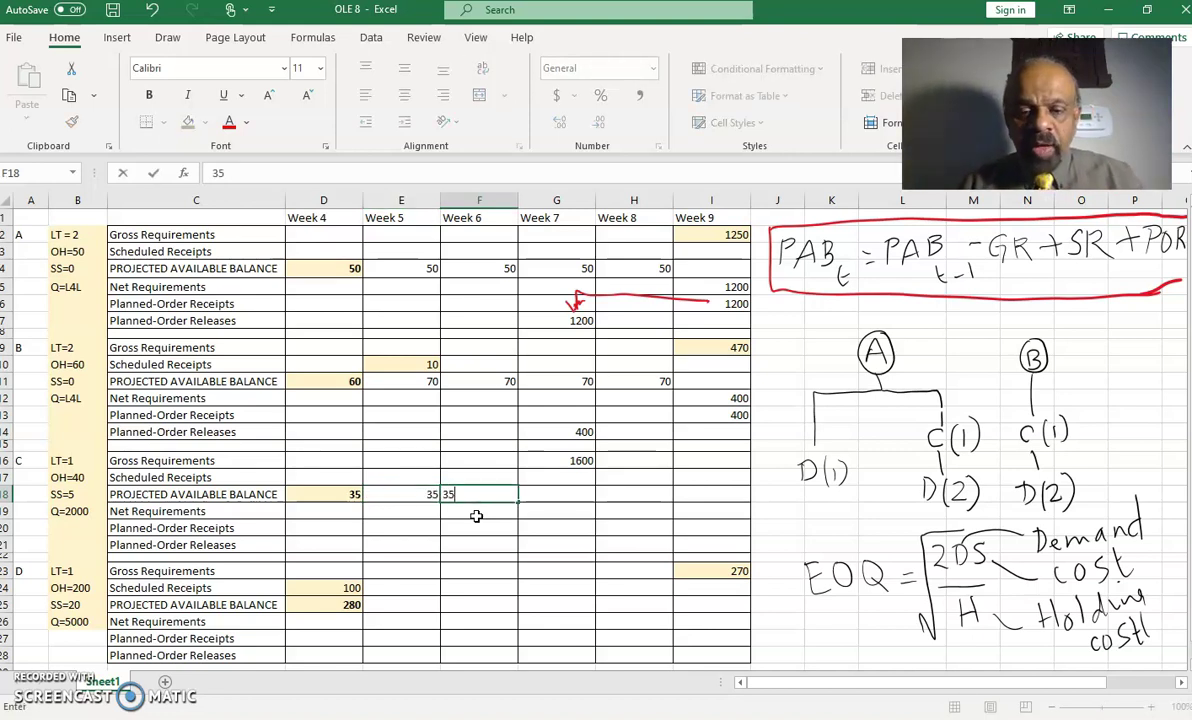
pyautogui.press('Tab')
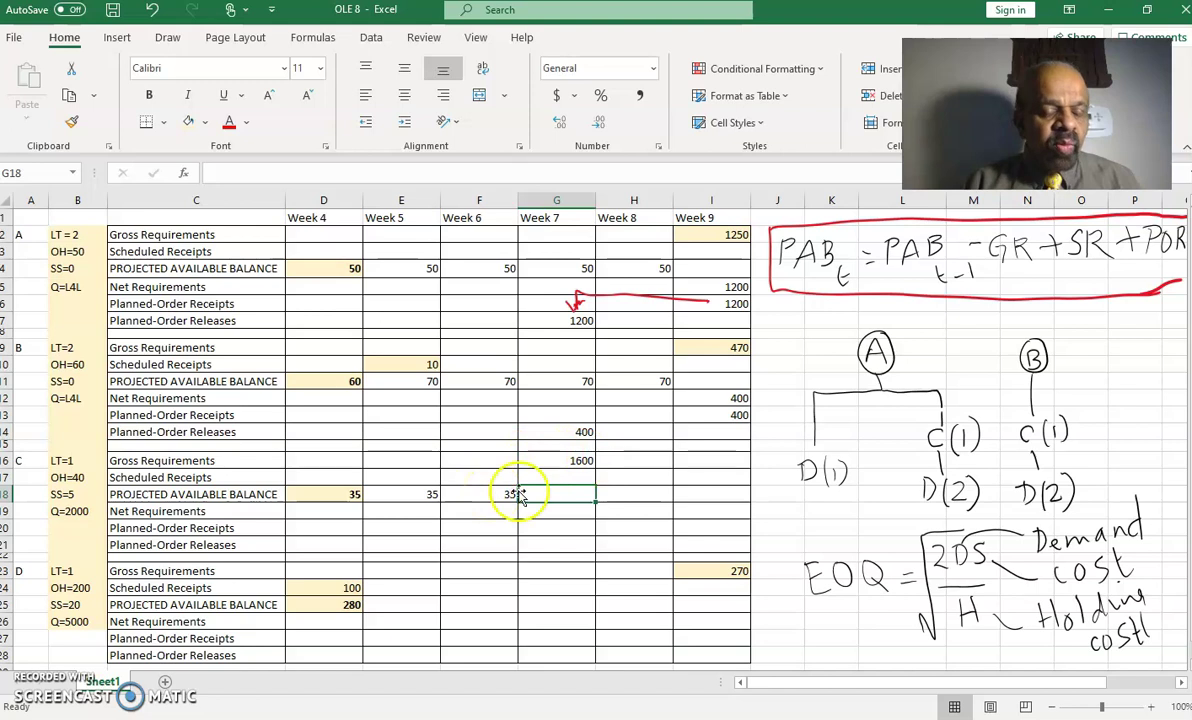
# - Calculate item C's Week 7 net requirements in G19 with =G16-F18 and enter 2000 as its planned-order receipt in G20
pyautogui.click(578, 512)
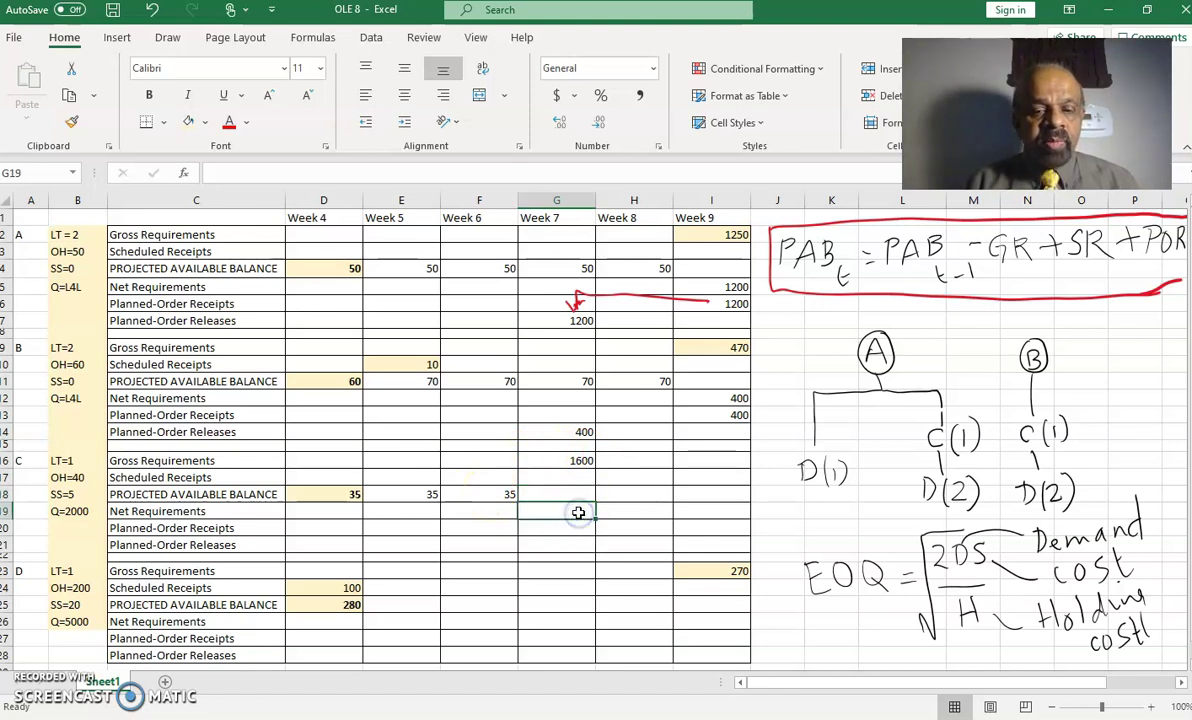
pyautogui.write('=')
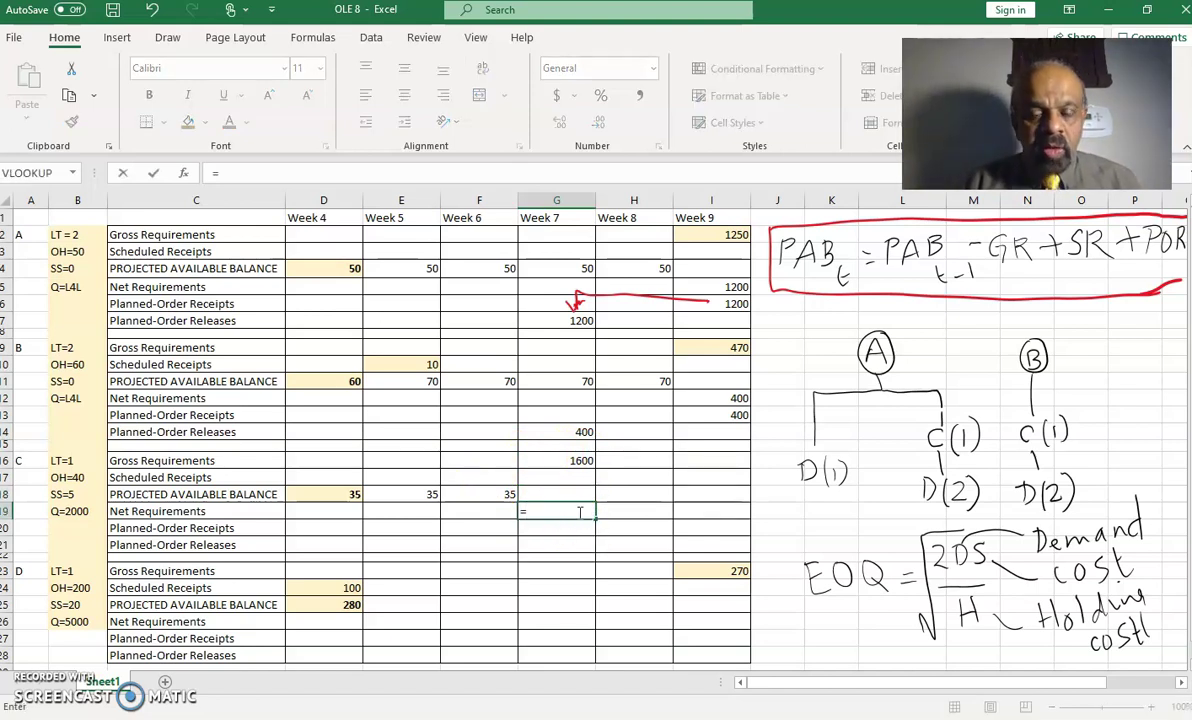
pyautogui.click(583, 459)
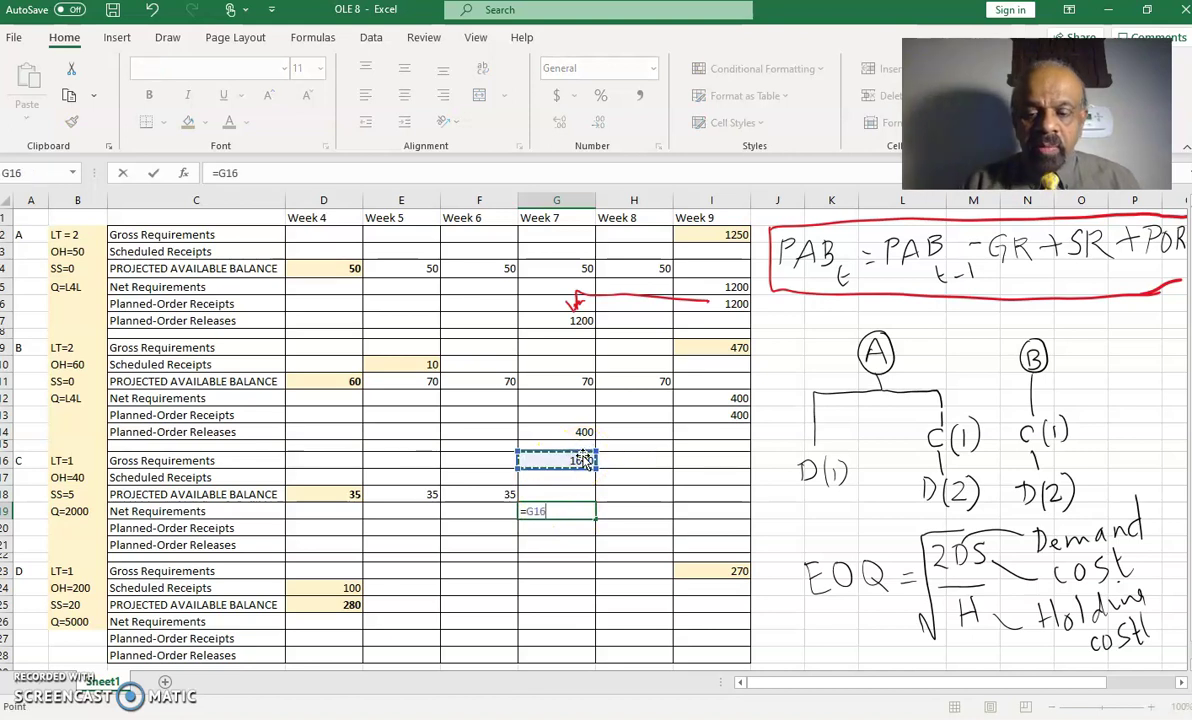
pyautogui.write('-')
pyautogui.click(497, 493)
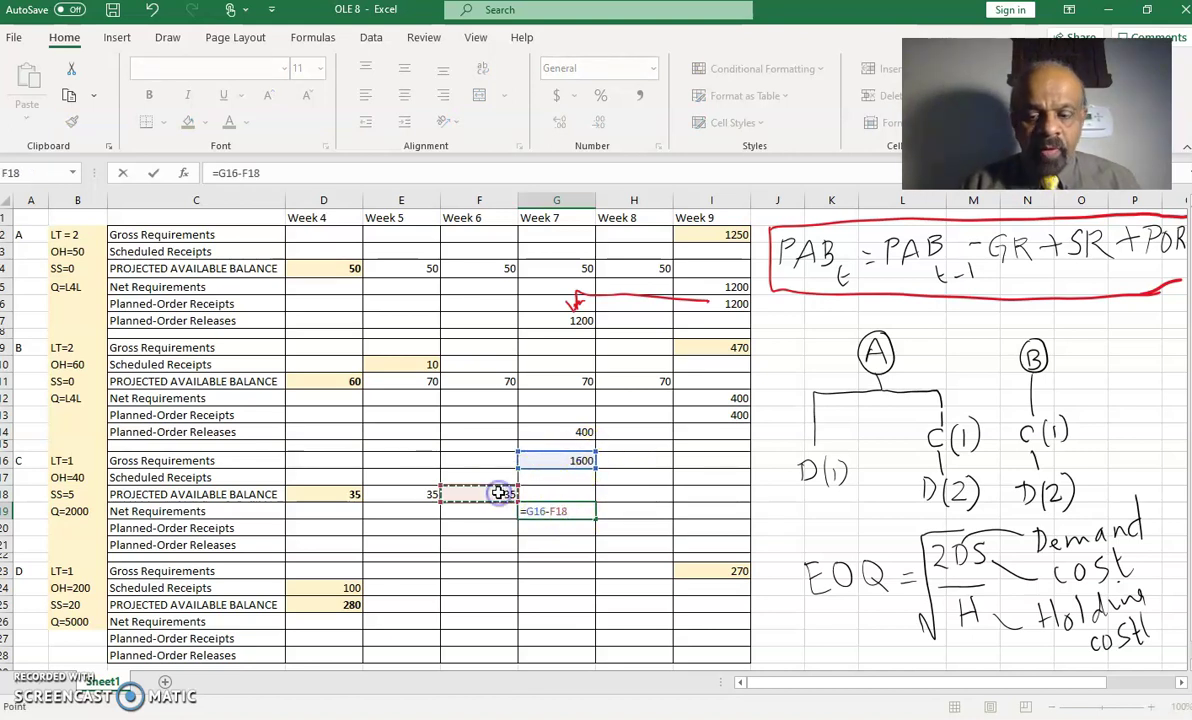
pyautogui.press('Return')
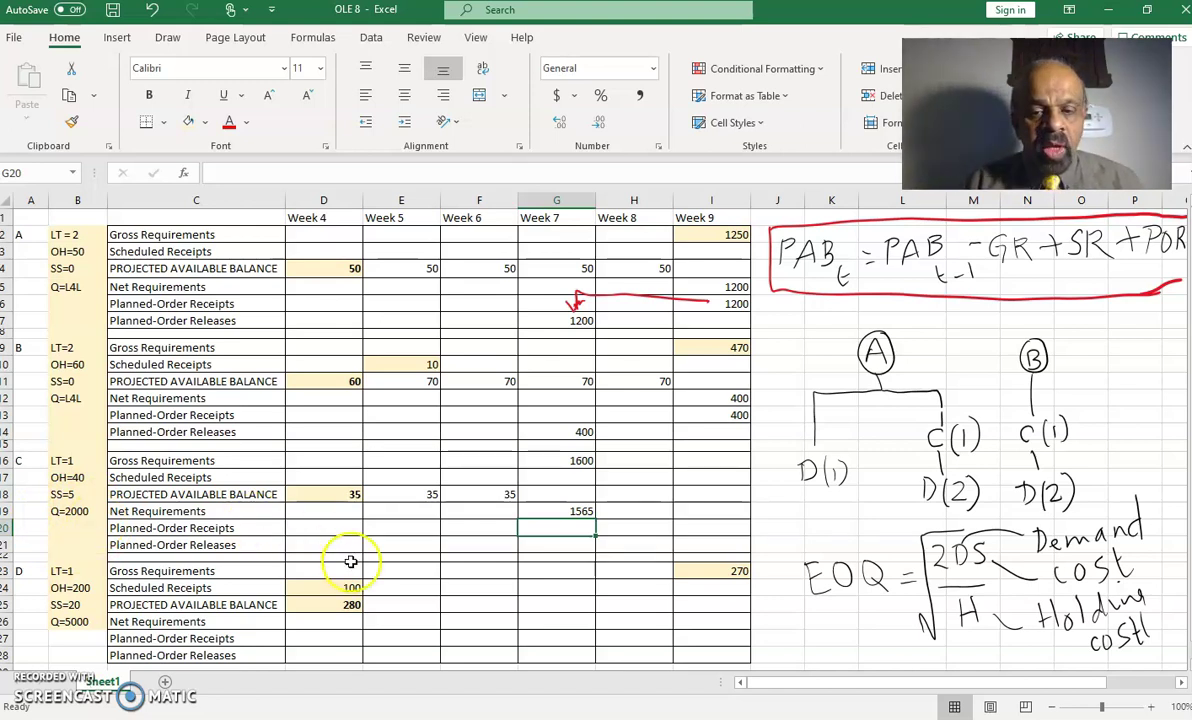
pyautogui.write('2000')
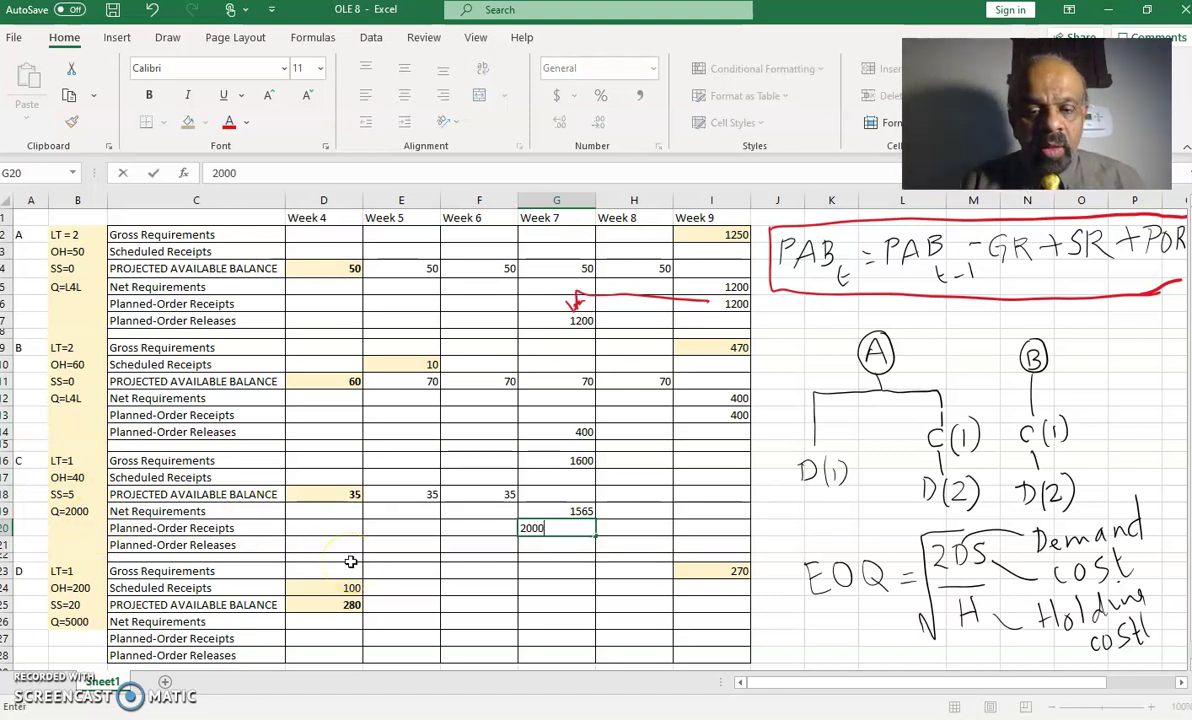
pyautogui.press('Left')
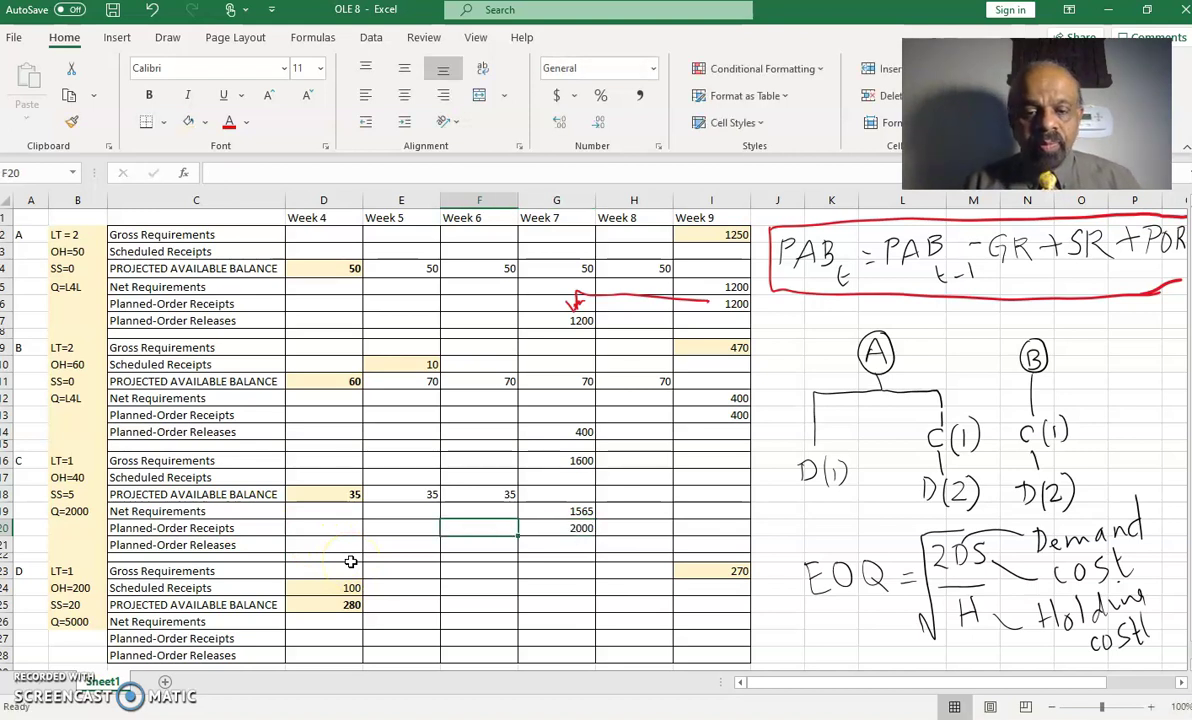
# - Calculate item C's Week 7 projected available balance in G18 with the formula =F18-G16+0+G20
pyautogui.click(578, 493)
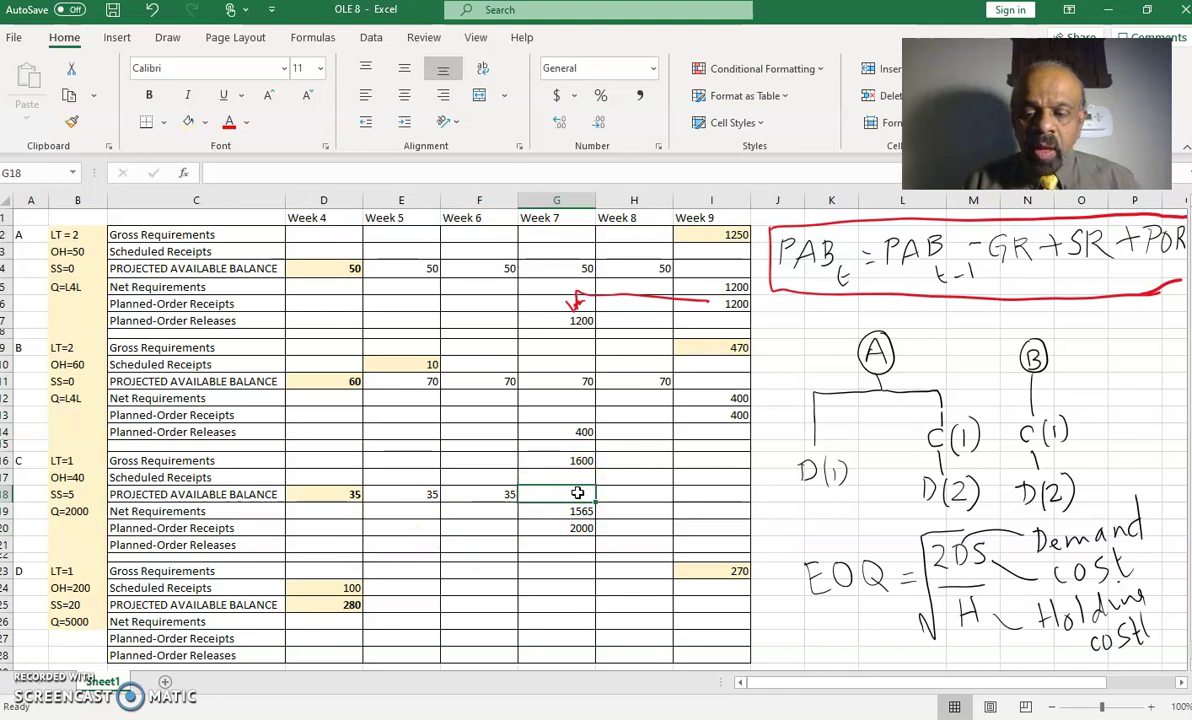
pyautogui.write('=')
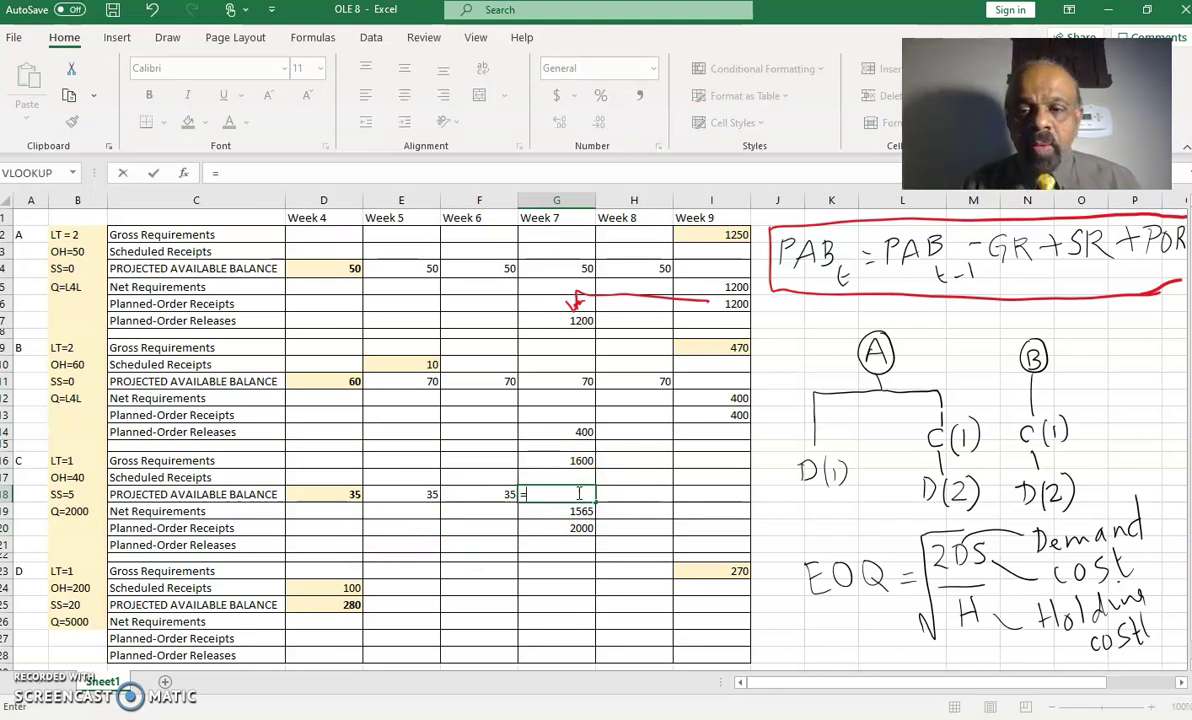
pyautogui.click(502, 497)
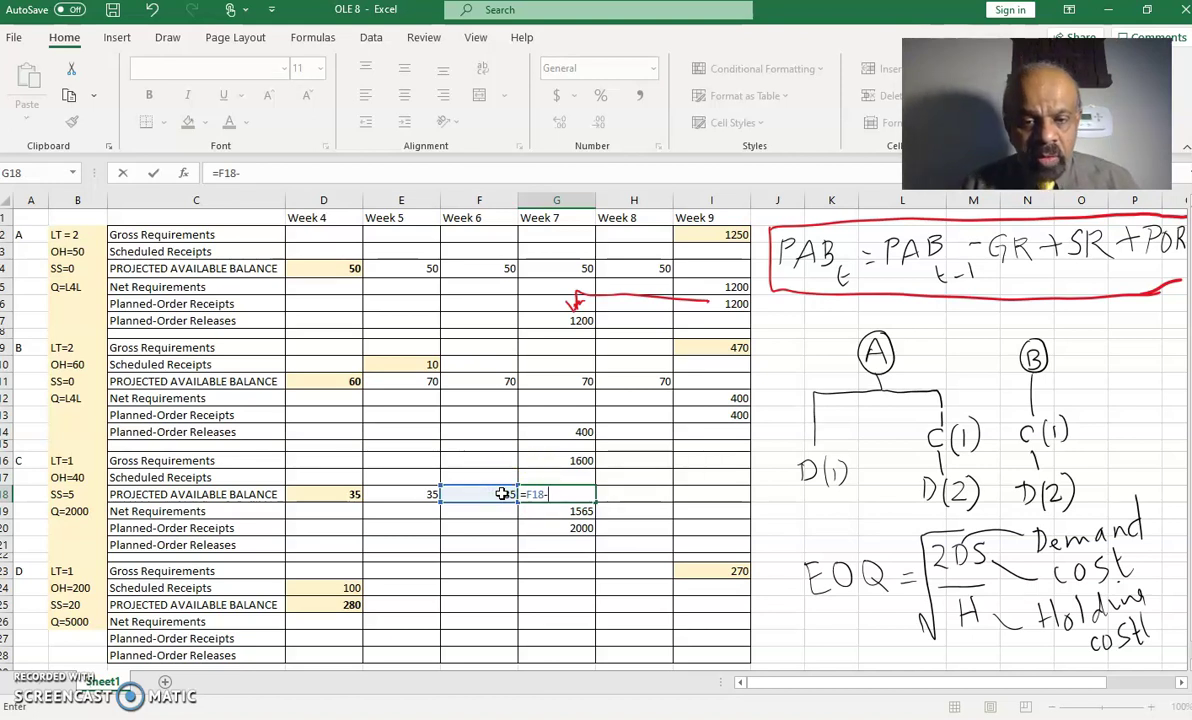
pyautogui.click(584, 460)
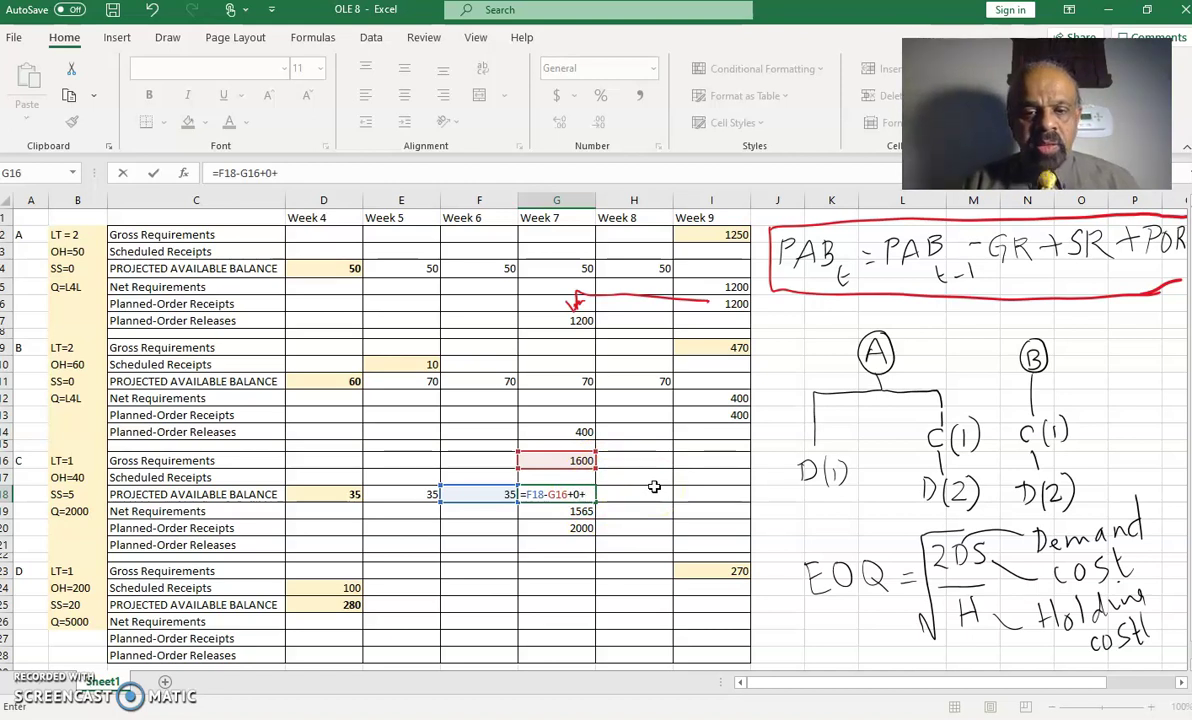
pyautogui.click(560, 527)
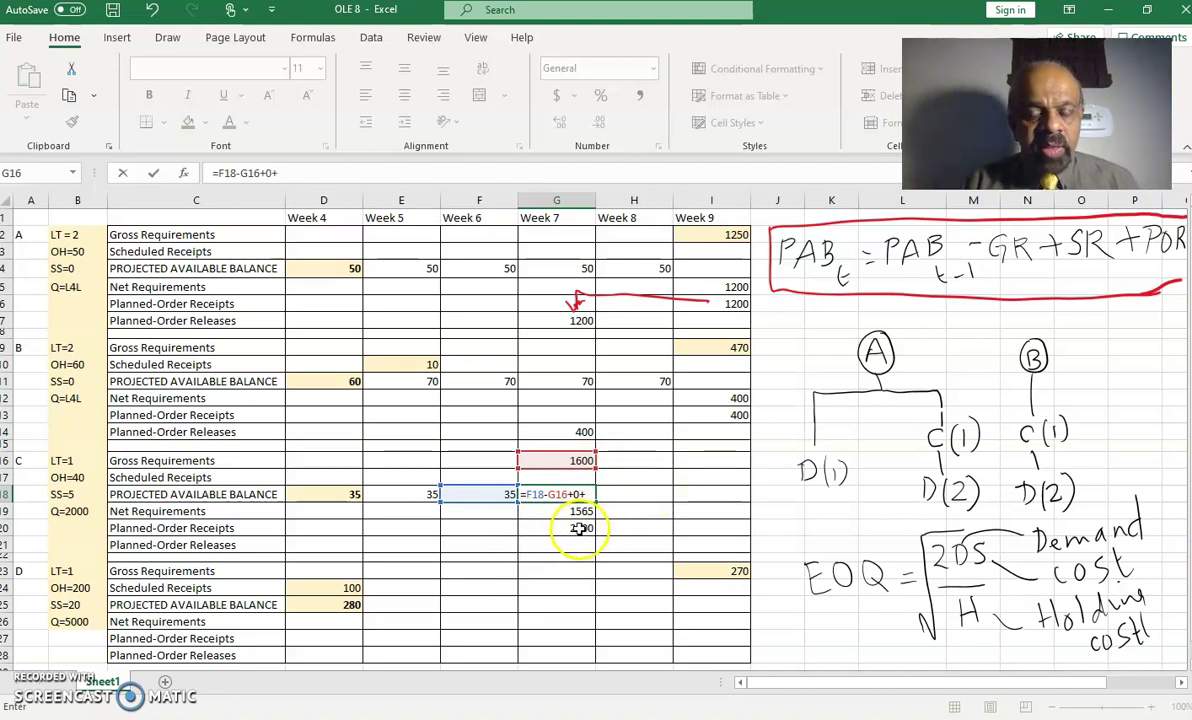
pyautogui.press('Return')
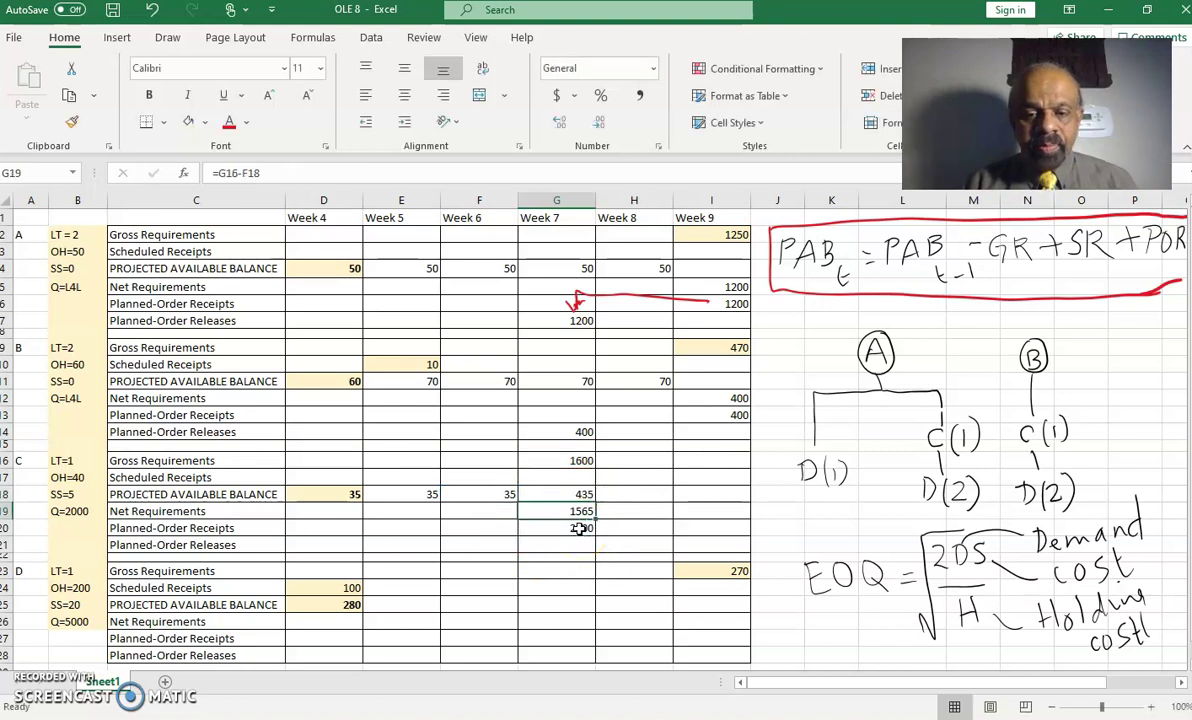
pyautogui.click(583, 493)
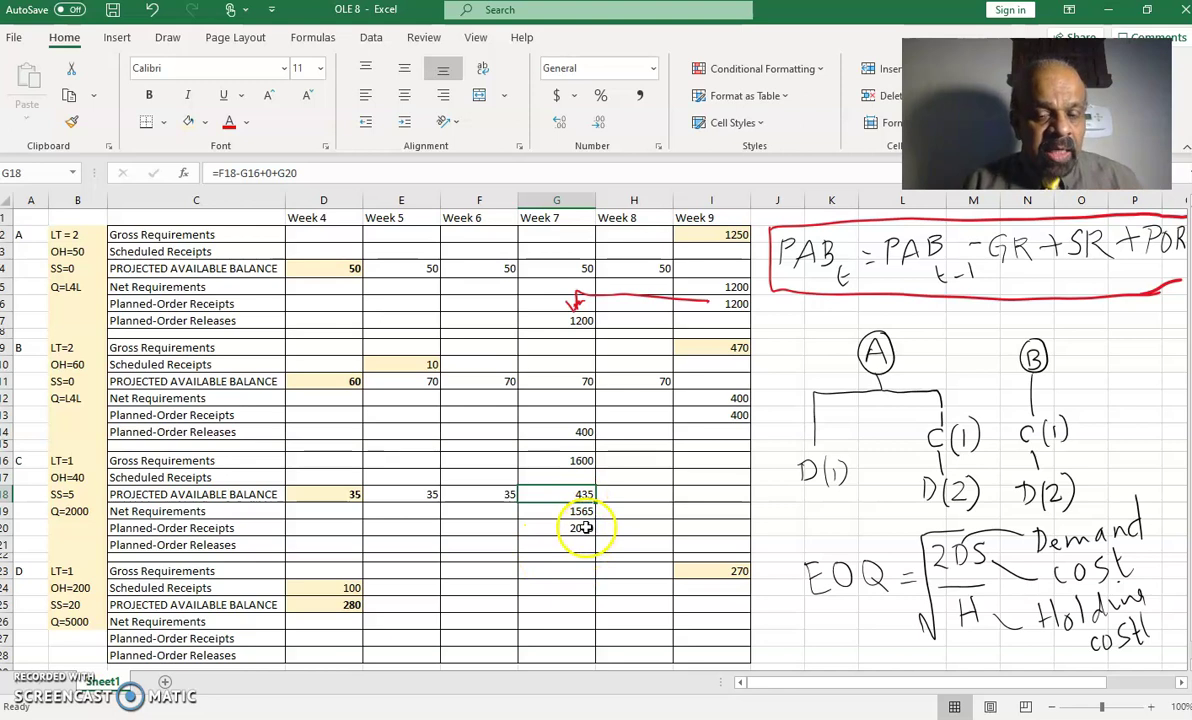
pyautogui.click(583, 528)
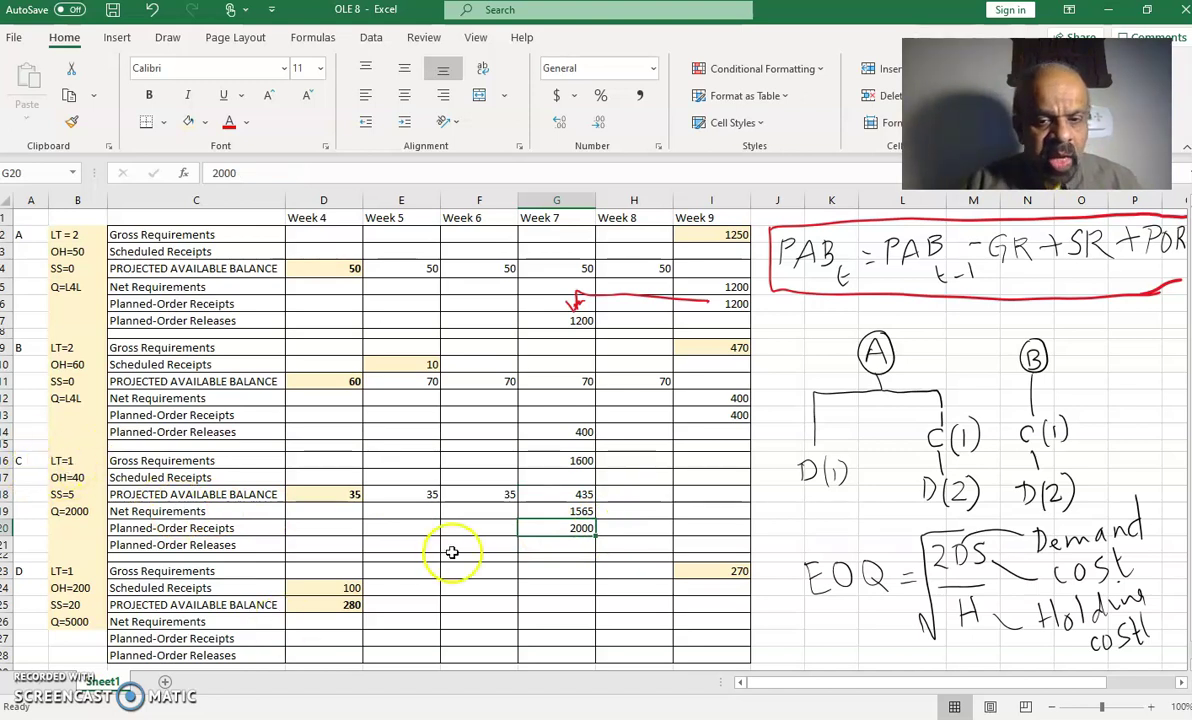
# - Enter 2000 as item C's Week 6 planned-order release in F21 and draw a red arrow to it from the Week 7 receipt
pyautogui.click(496, 546)
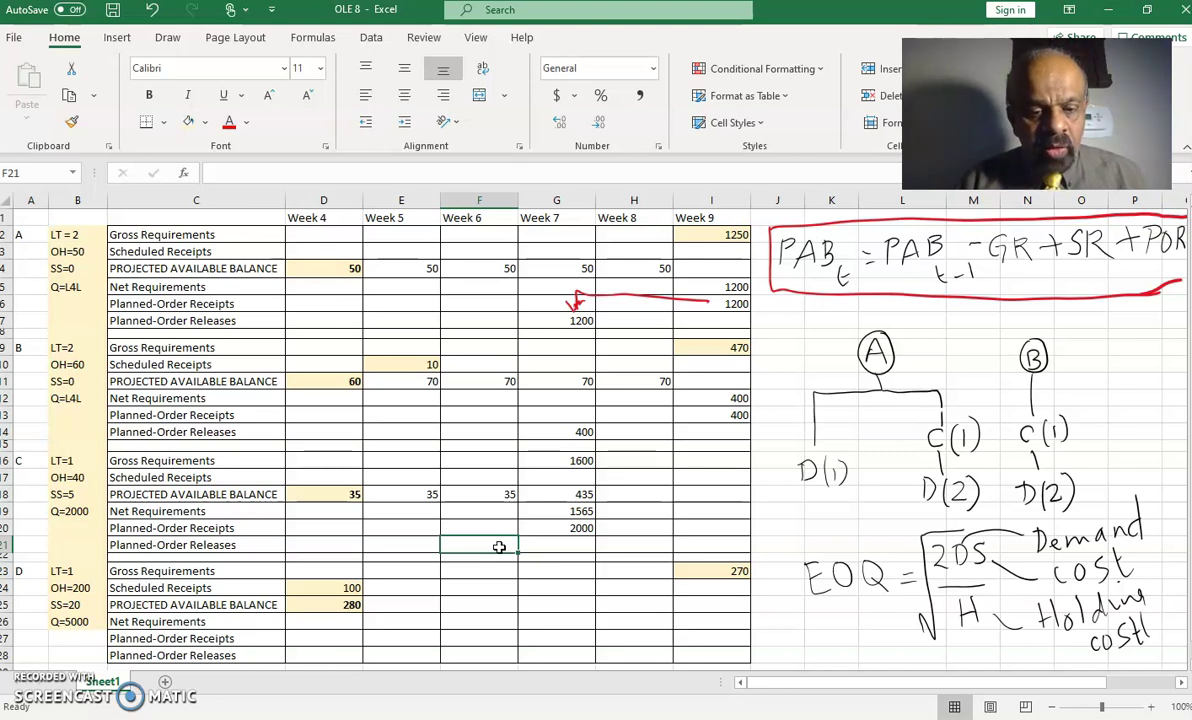
pyautogui.write('2')
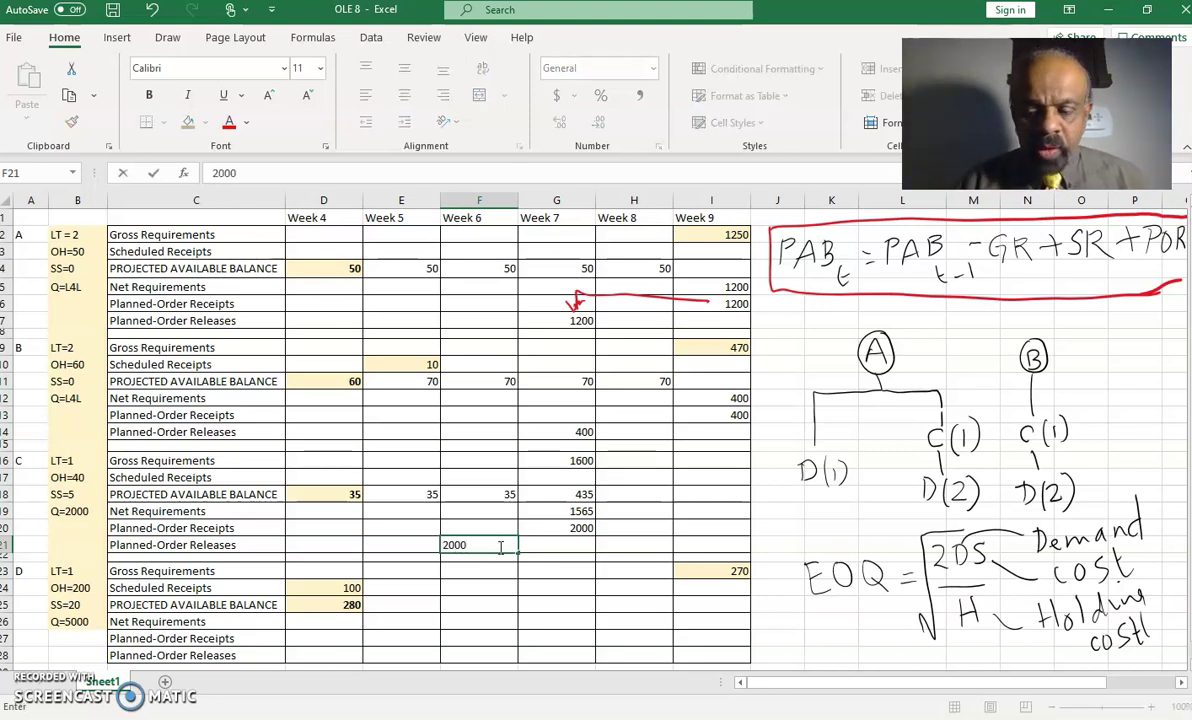
pyautogui.write('000')
pyautogui.press('Tab')
pyautogui.moveTo(545, 519); pyautogui.dragTo(553, 519)
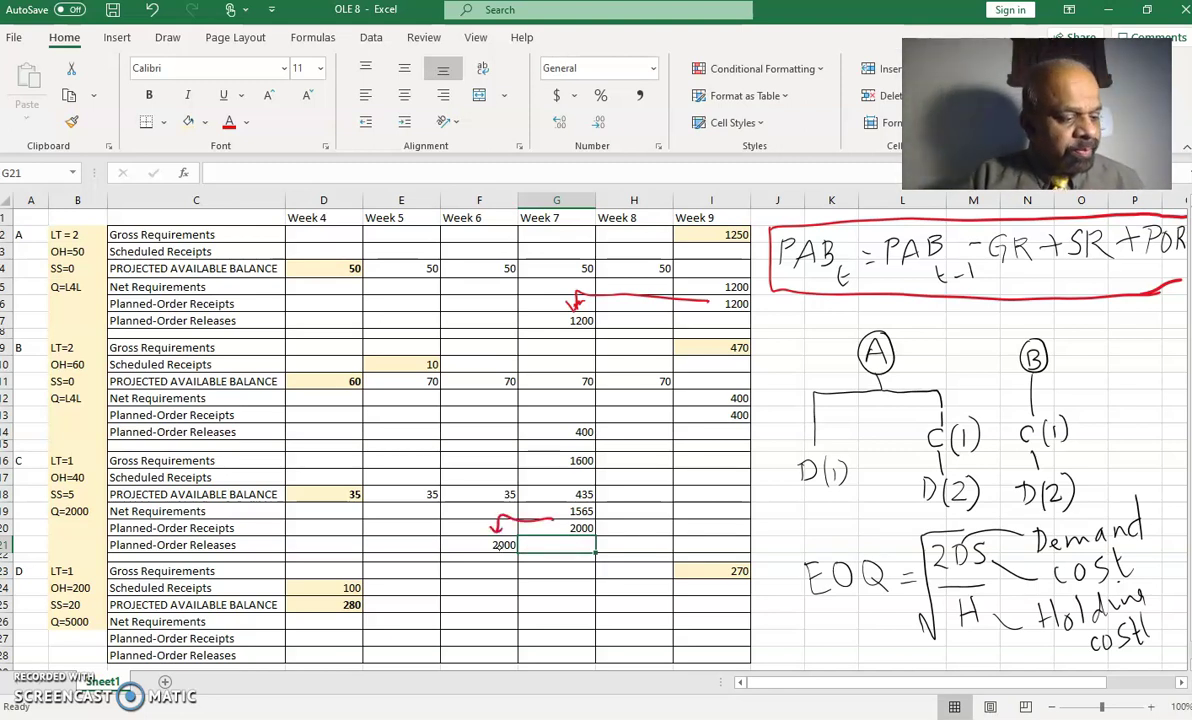
# - Enter 435 as item C's projected available balance for Weeks 8 and 9, in H18:I18
pyautogui.click(634, 496)
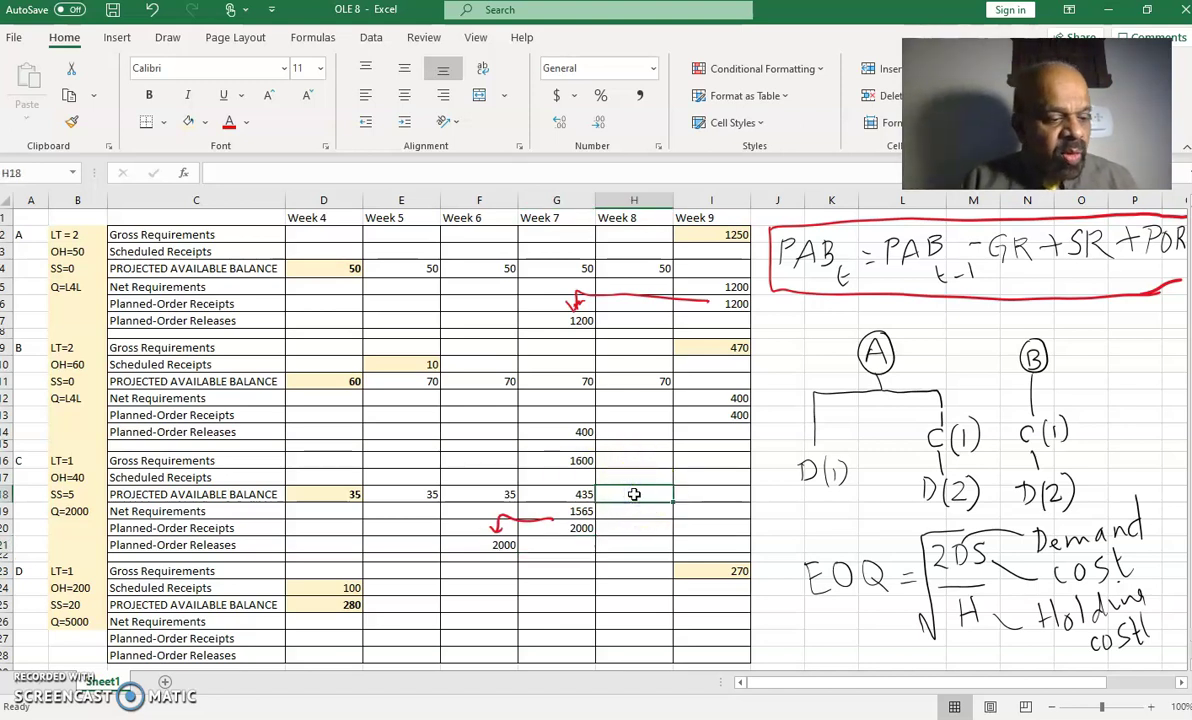
pyautogui.write('4')
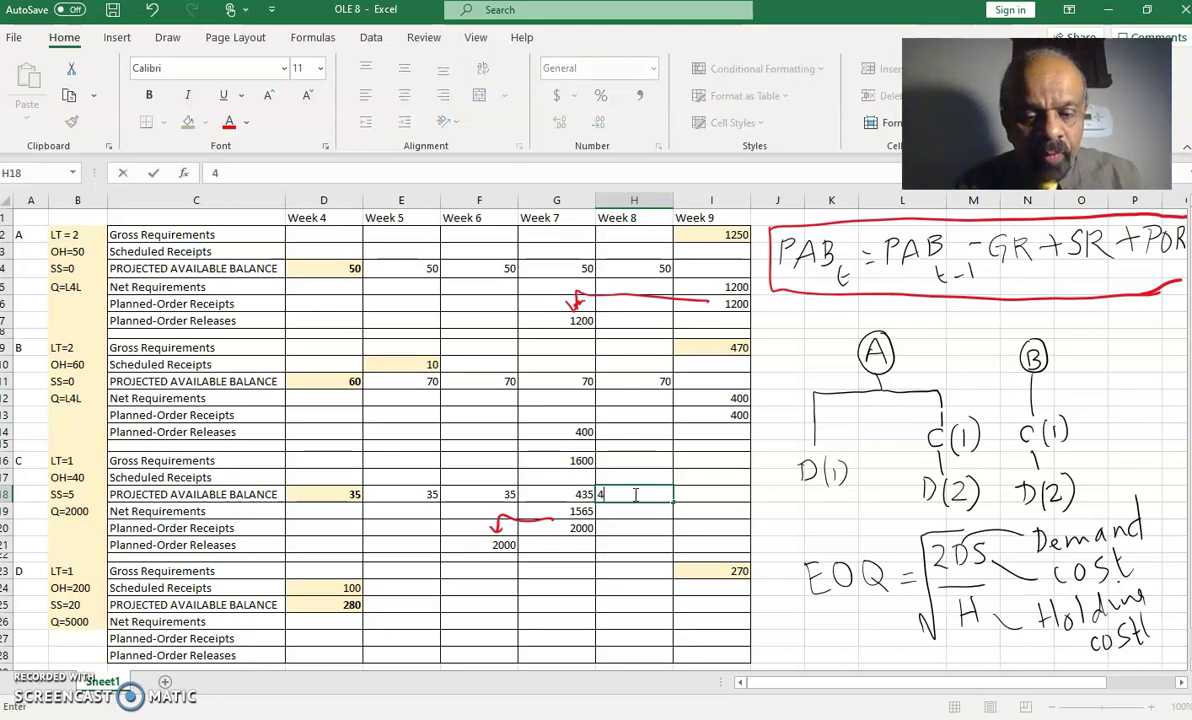
pyautogui.write('35')
pyautogui.press('Tab')
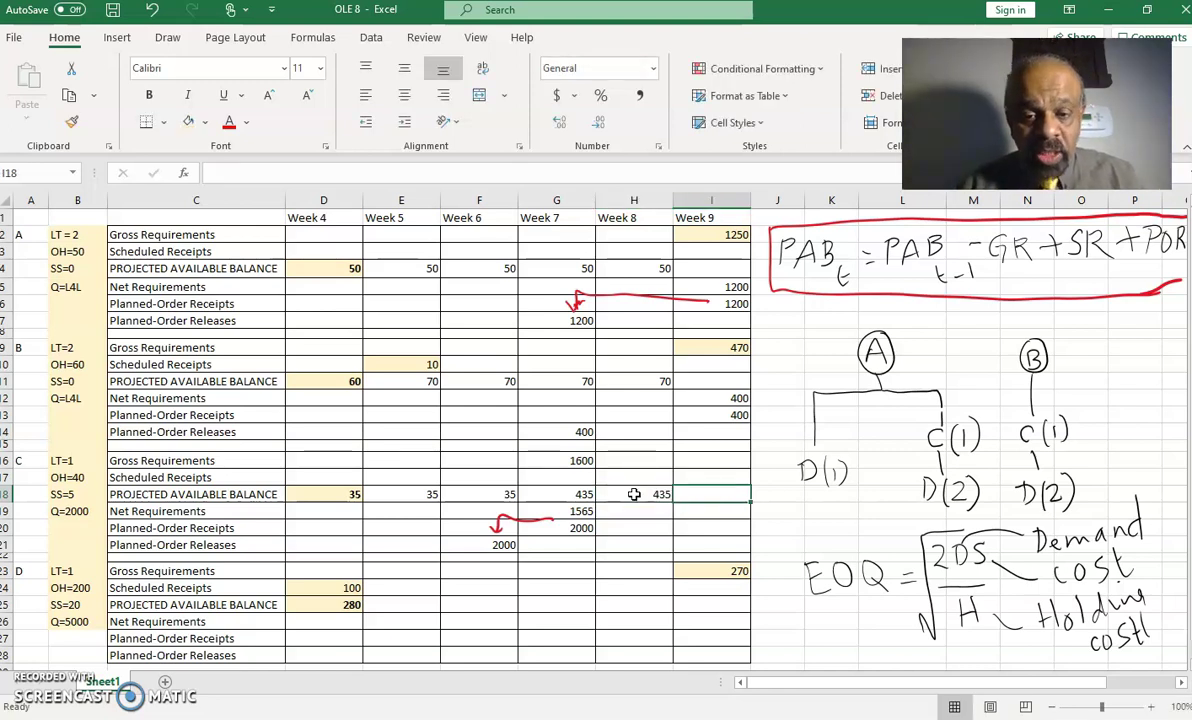
pyautogui.write('4')
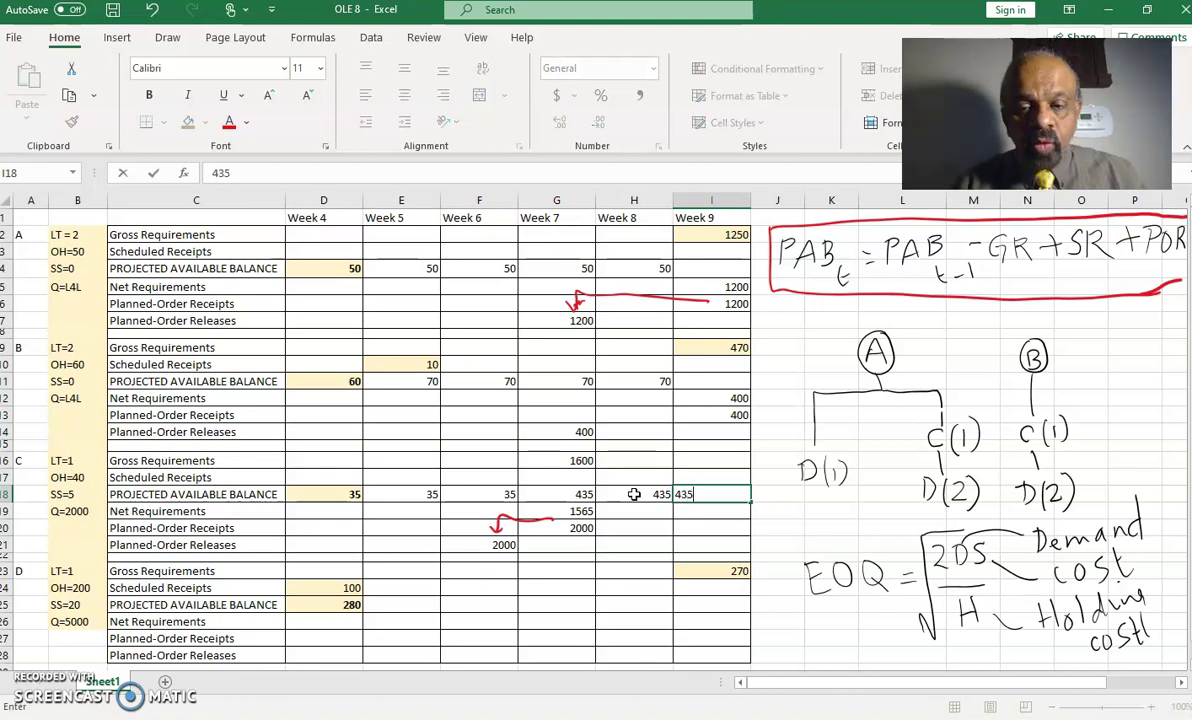
pyautogui.write('35')
pyautogui.click(713, 513)
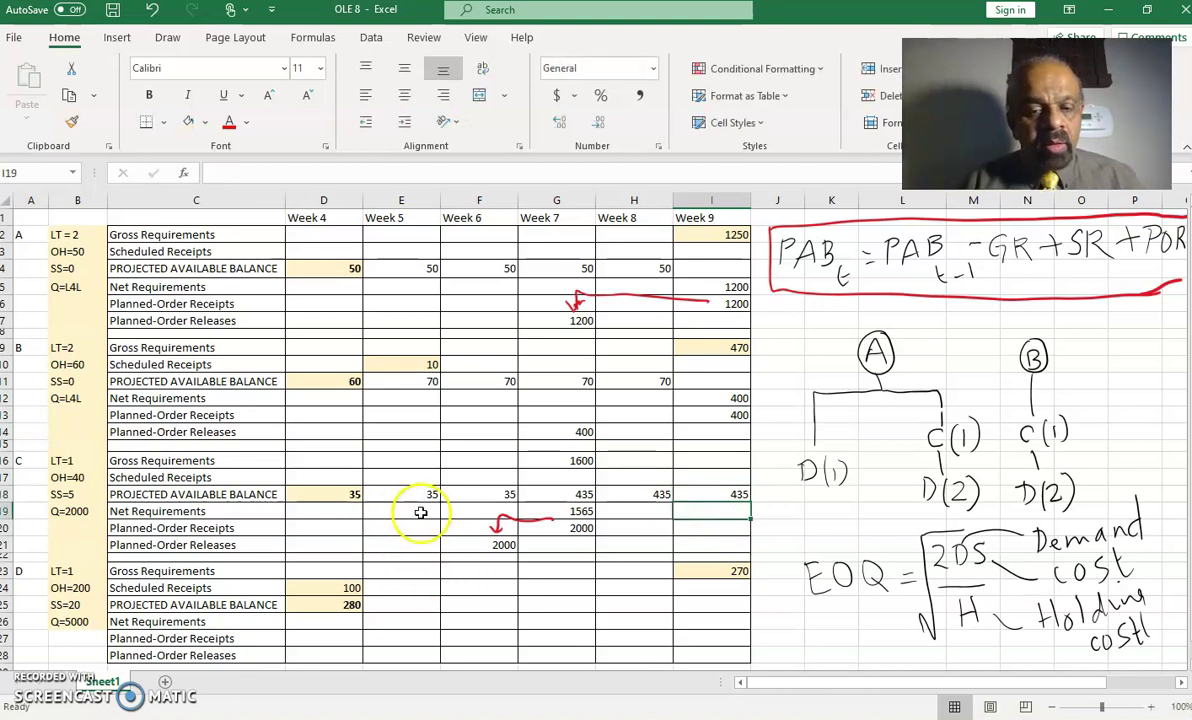